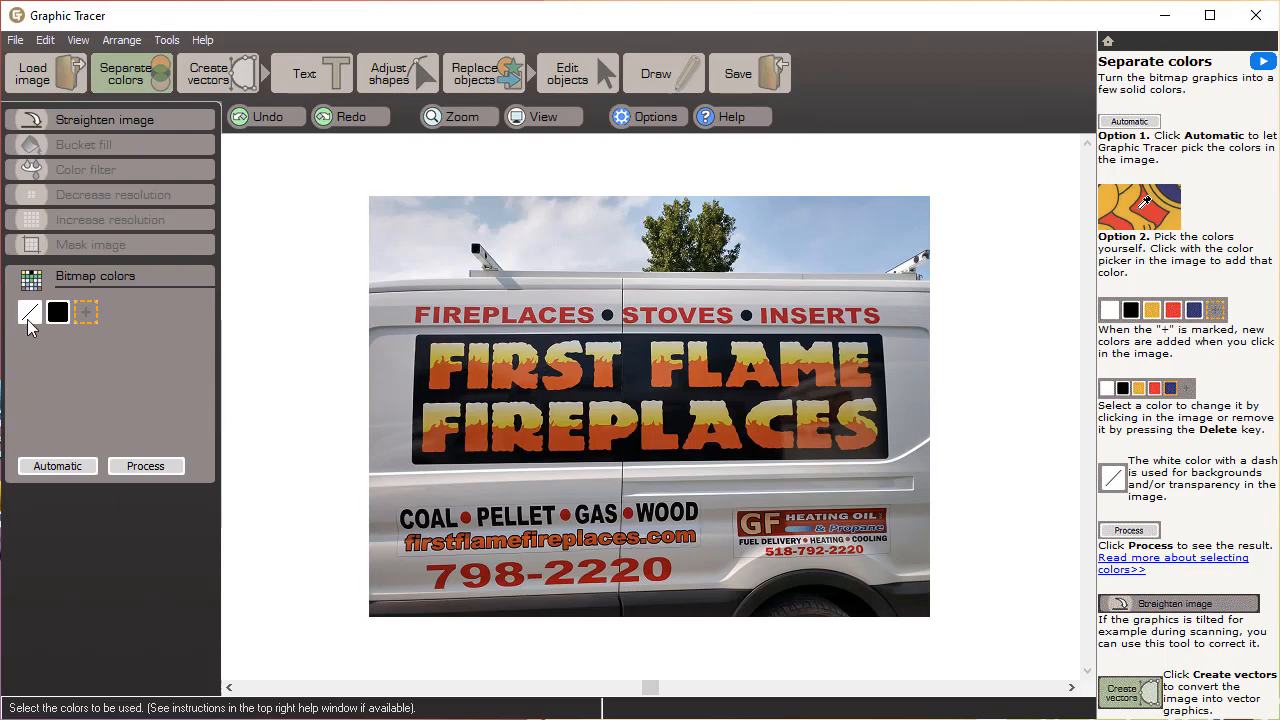
Separate the image into background, black and orange, sampling the van's light body for the background and the sign lettering for orange.
left_click(30, 314)
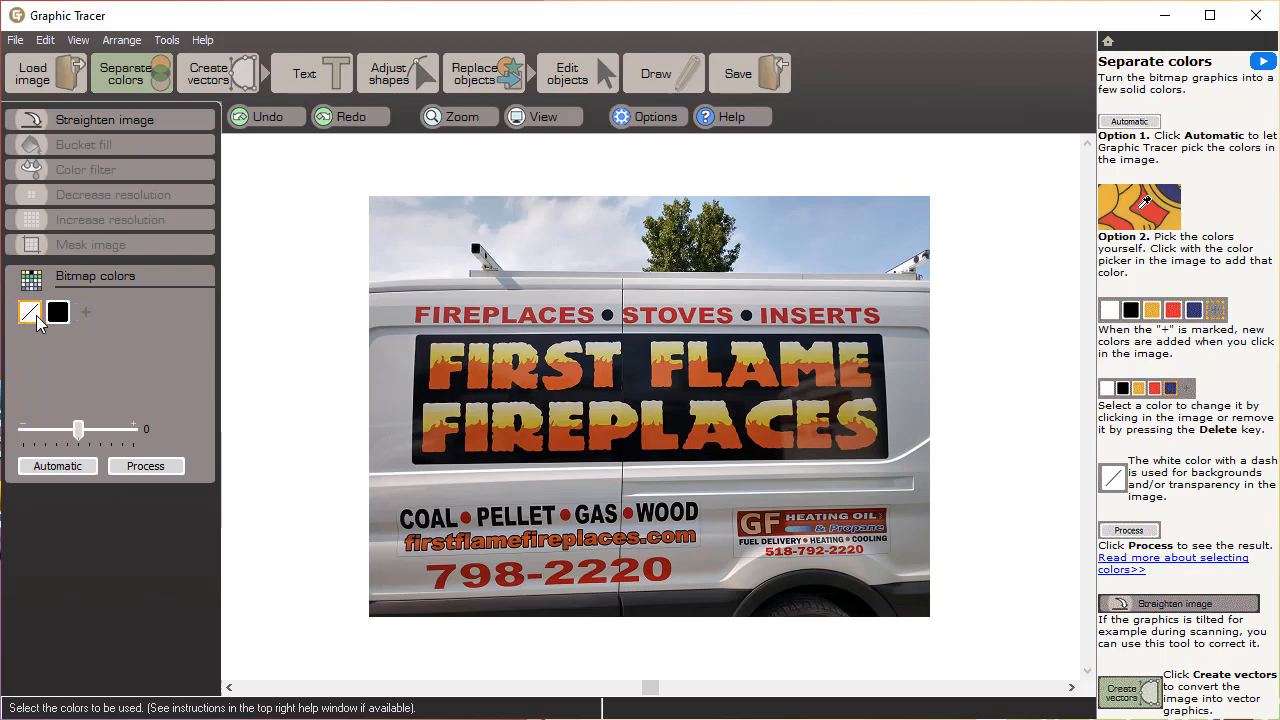
left_click(410, 372)
left_click(86, 313)
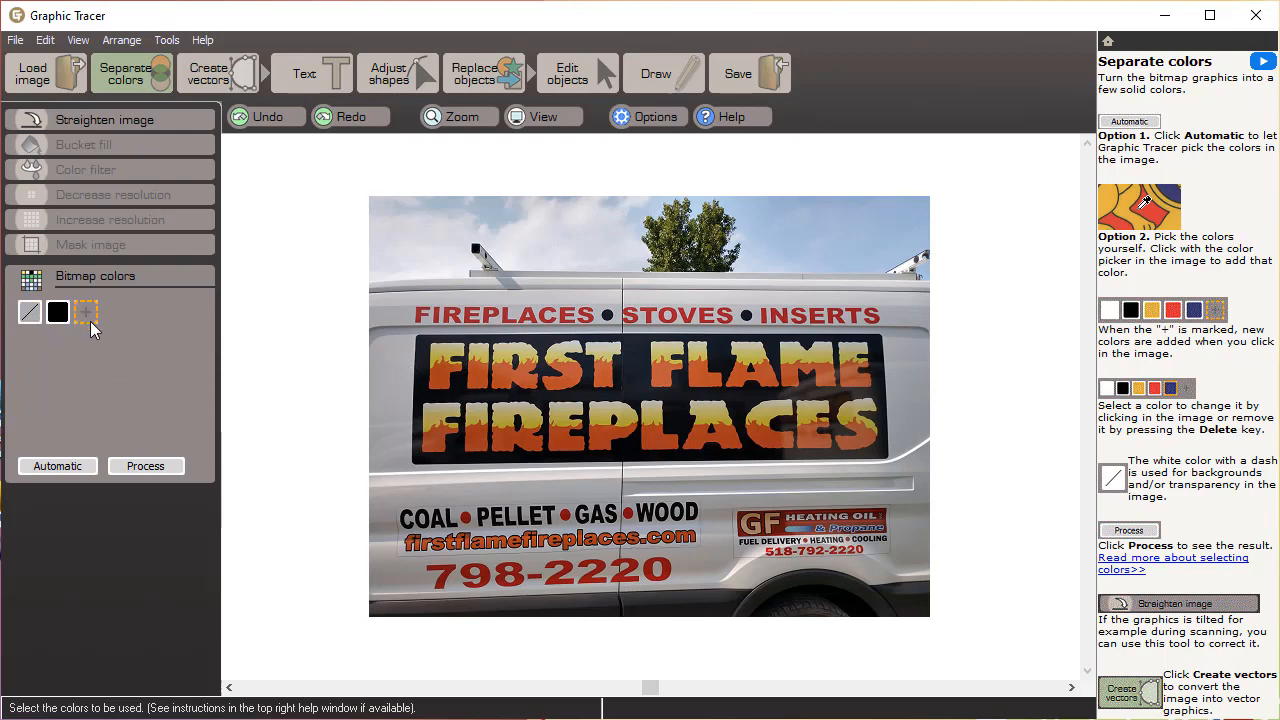
left_click(508, 369)
left_click(146, 466)
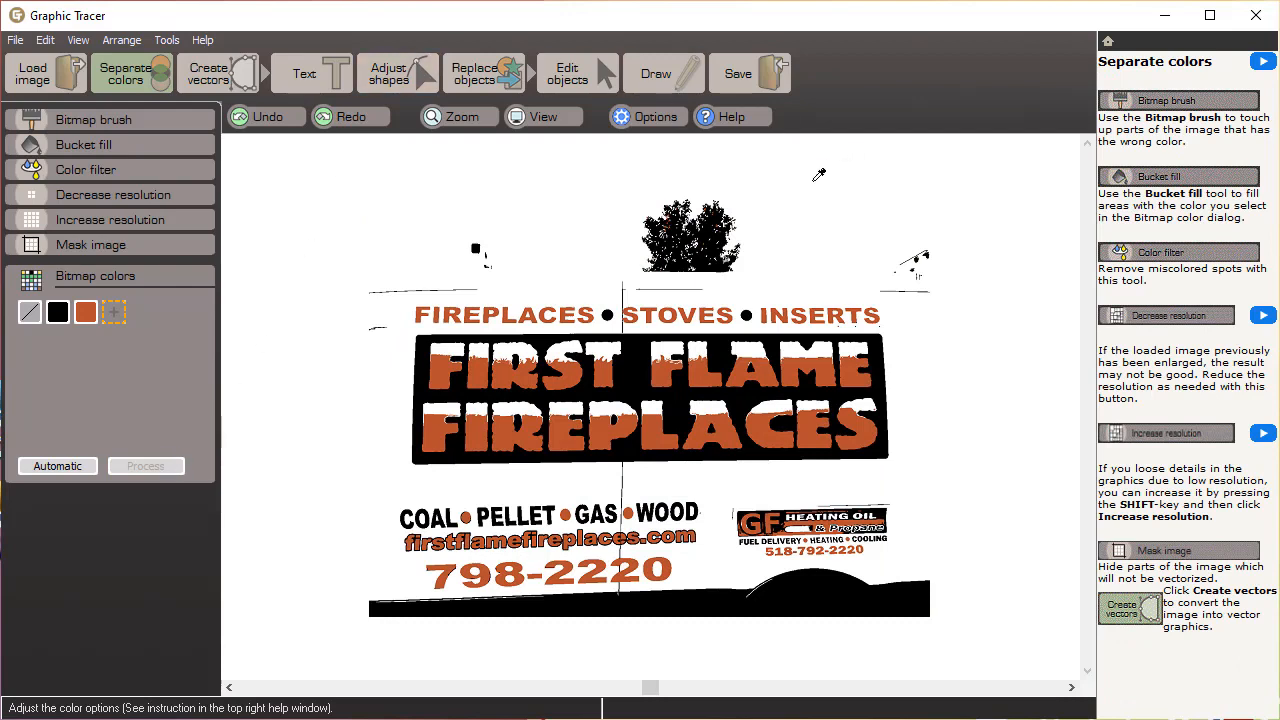
Bucket-fill the white tops of the letters in FIRST and the F of FLAME with orange.
scroll(510, 343, "up", 2)
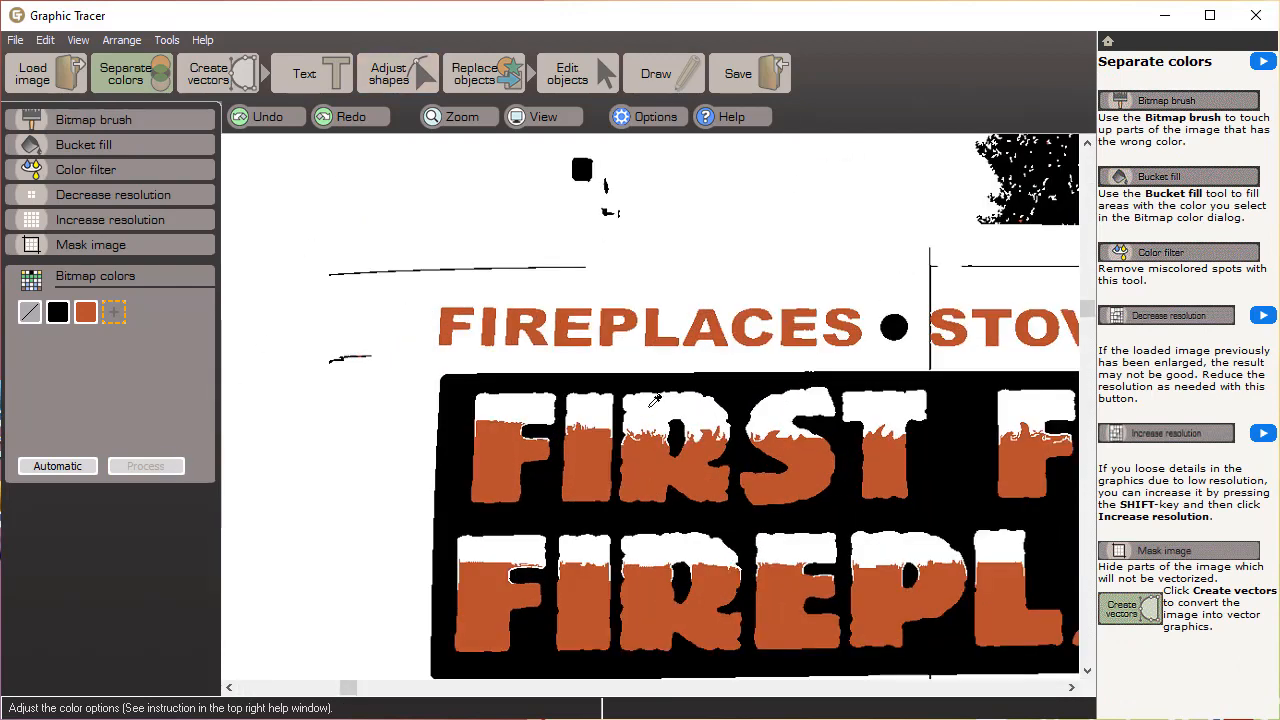
left_click(88, 146)
left_click(86, 312)
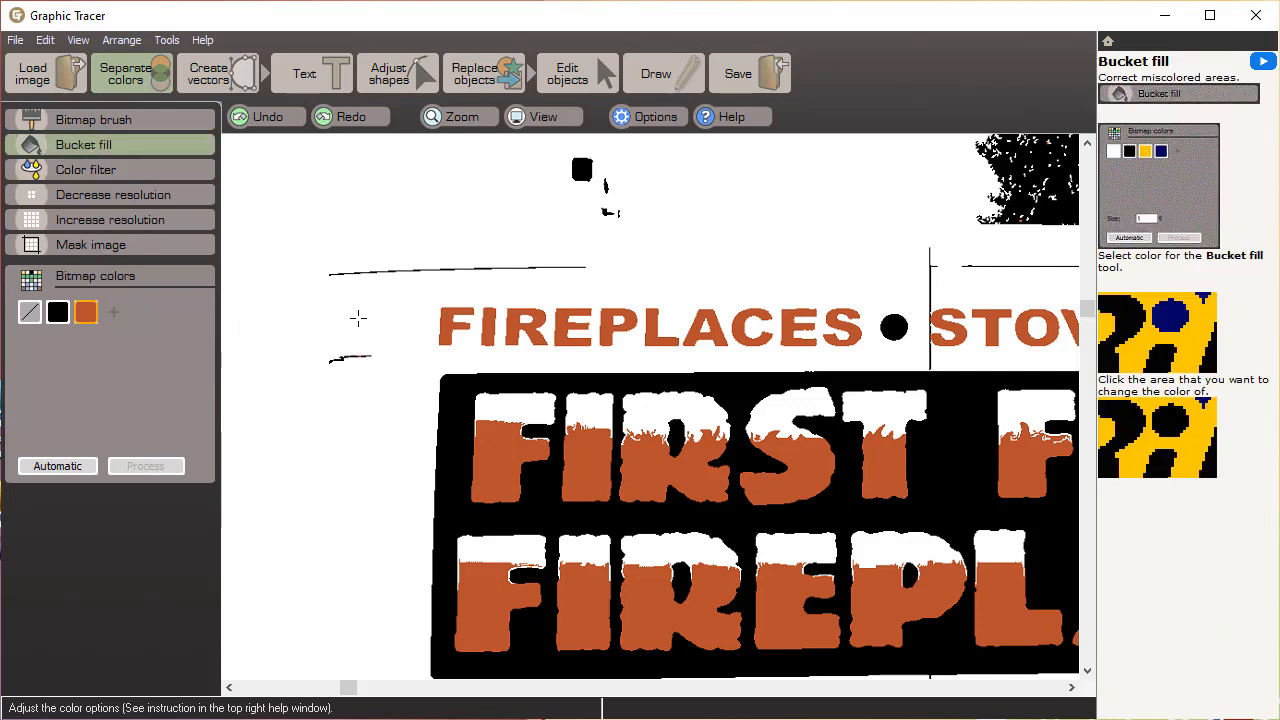
left_click(516, 405)
left_click(588, 410)
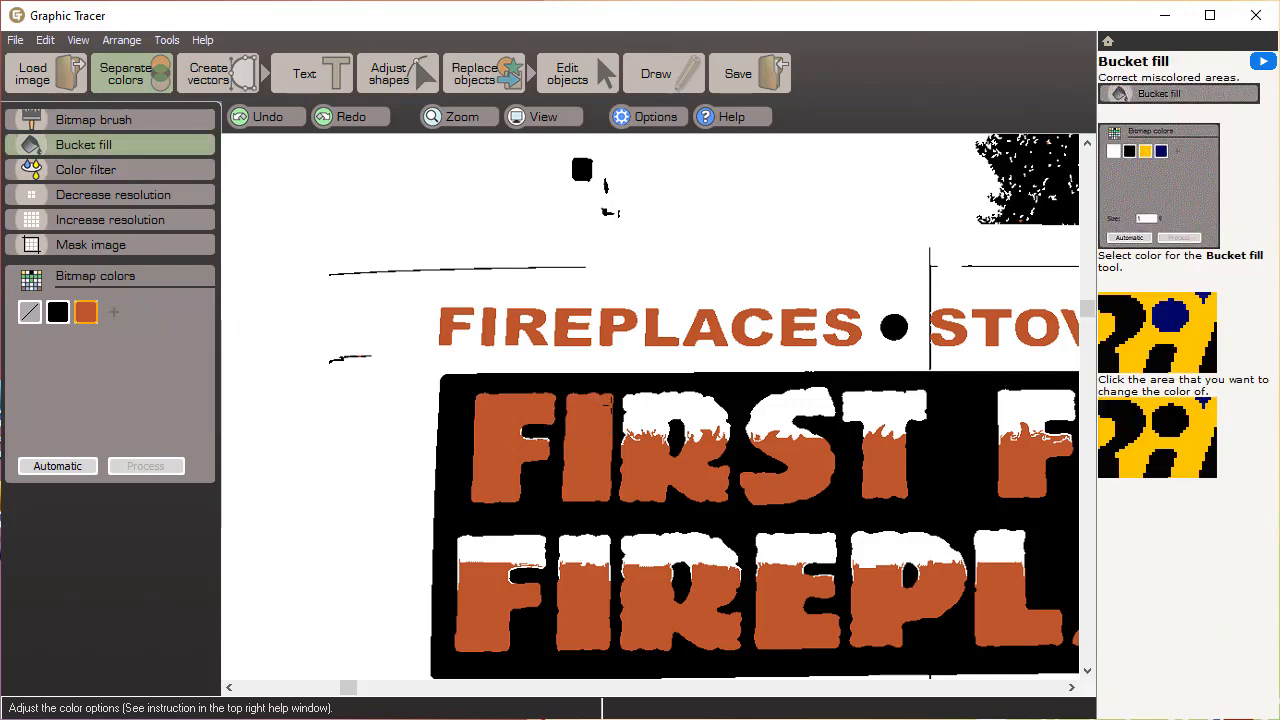
left_click(632, 437)
left_click(790, 405)
left_click(897, 411)
left_click(1035, 410)
Bucket-fill the white tops of the letters F, I, R, E, P and L in FIREPLACES with orange.
left_click(999, 545)
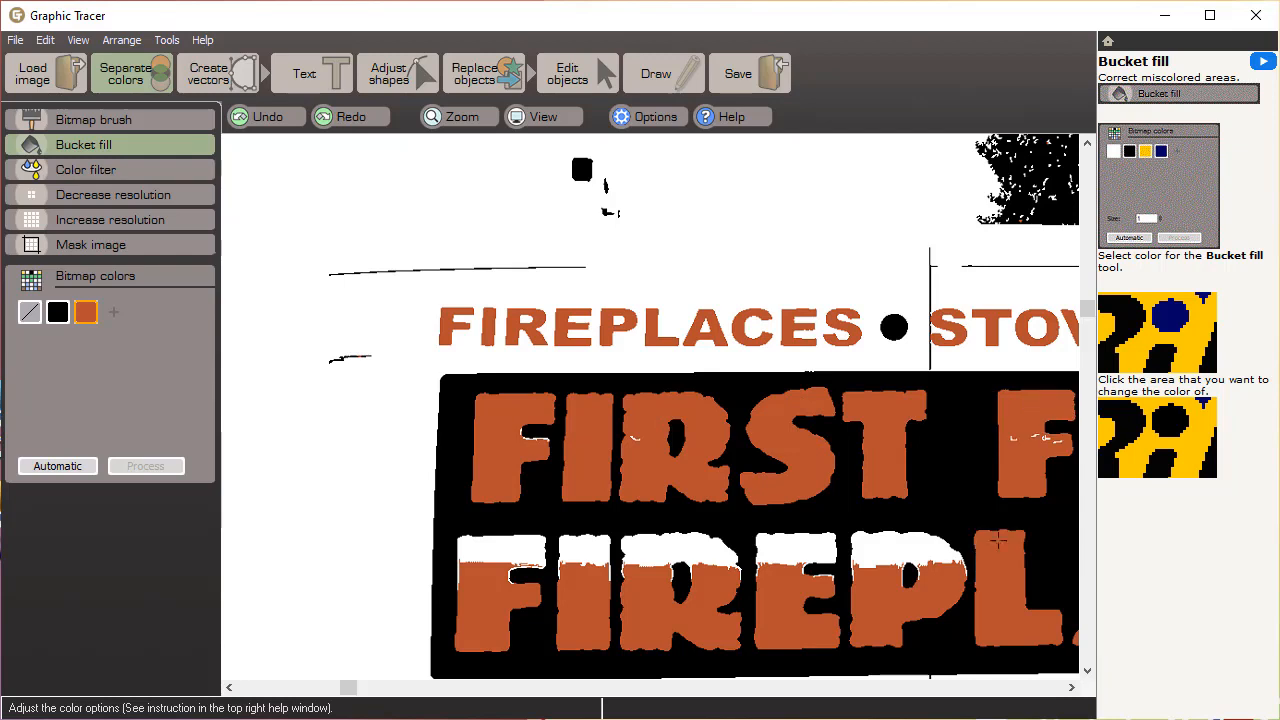
left_click(884, 543)
left_click(796, 546)
left_click(680, 547)
left_click(585, 547)
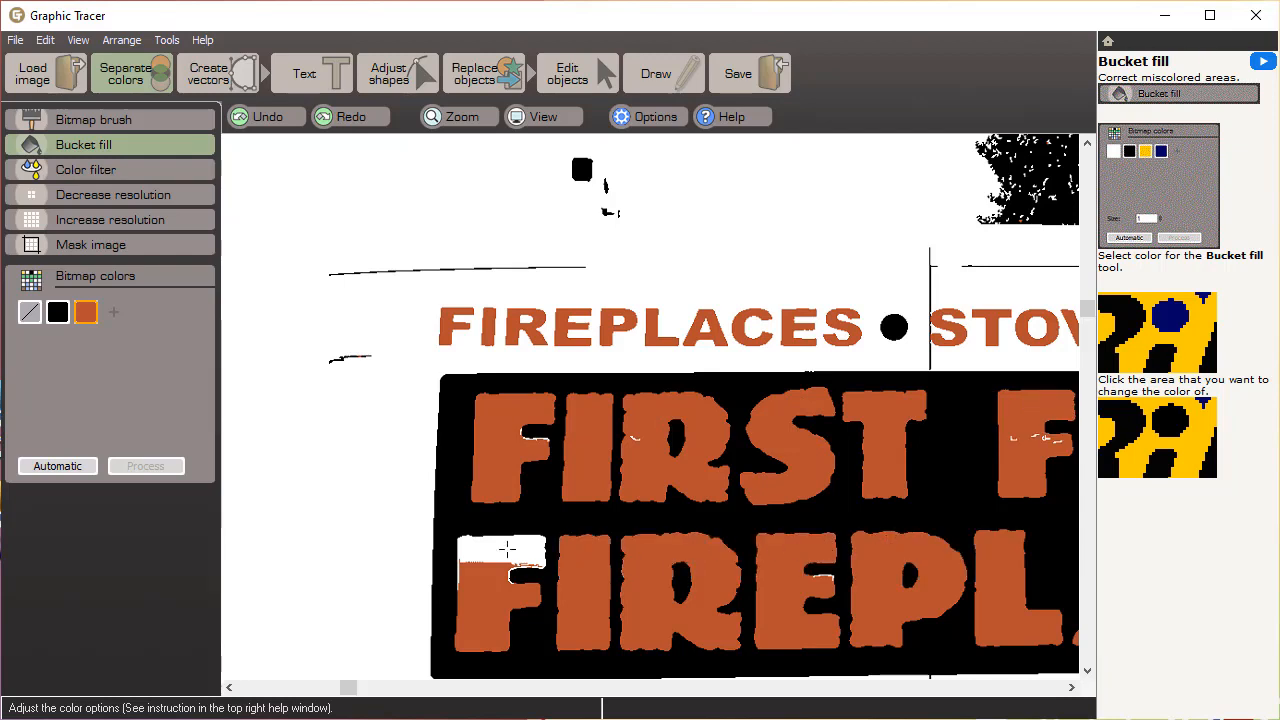
left_click(506, 545)
Bucket-fill the white tops of the letters LAME in FLAME and ACES in FIREPLACES with orange.
scroll(875, 541, "down", 2)
scroll(945, 400, "up", 2)
left_click(694, 279)
left_click(625, 282)
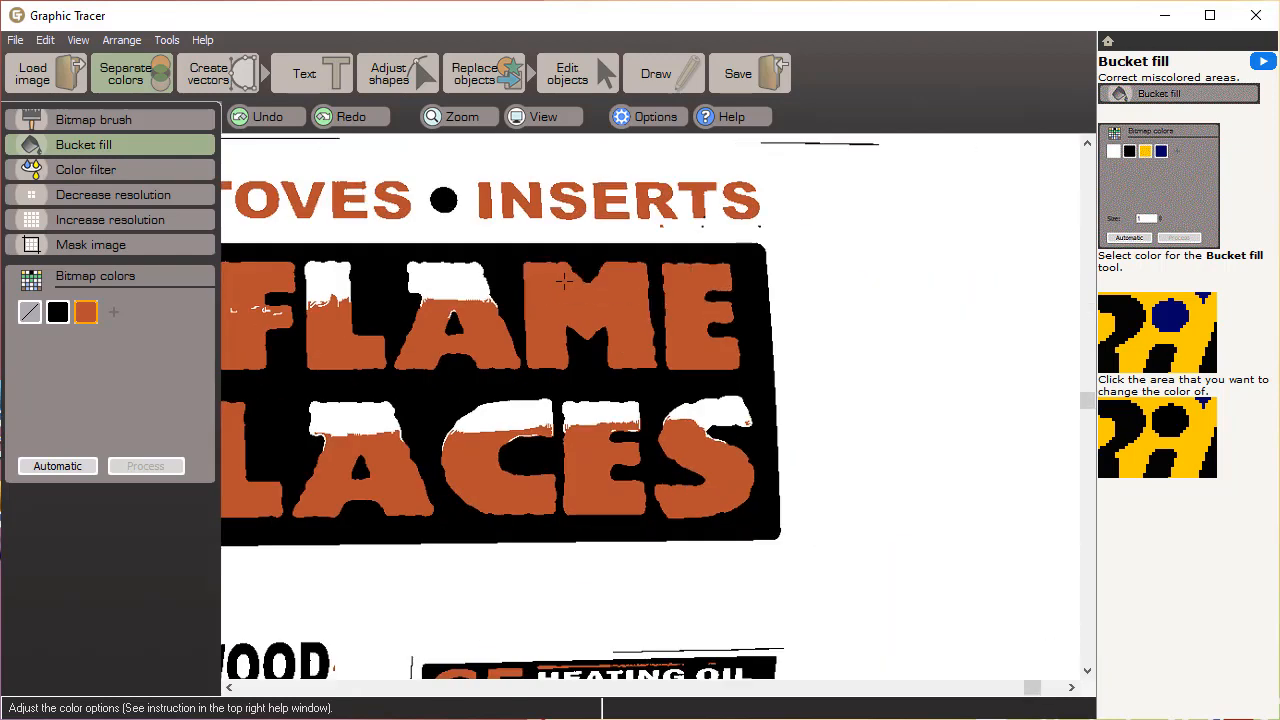
left_click(426, 283)
left_click(328, 278)
left_click(357, 420)
left_click(498, 416)
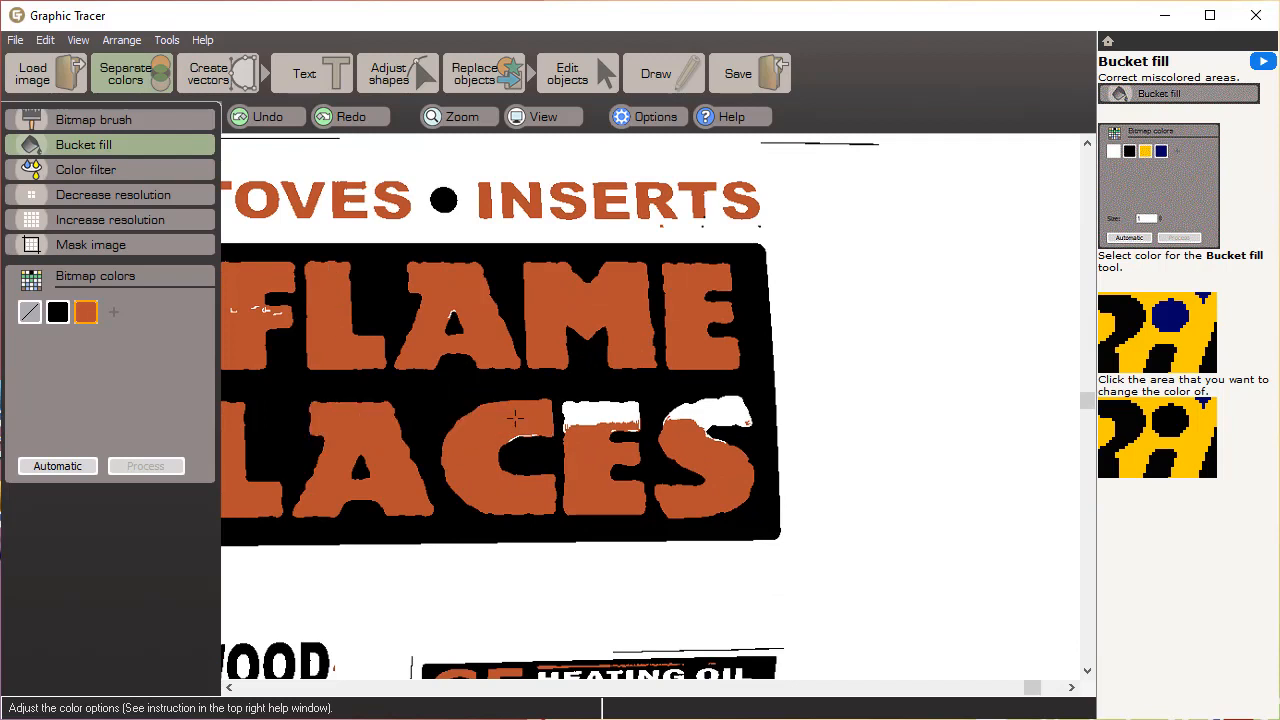
left_click(600, 418)
left_click(706, 414)
Fill the small white slivers inside the last E and the C of FIREPLACES with orange.
scroll(648, 405, "up", 2)
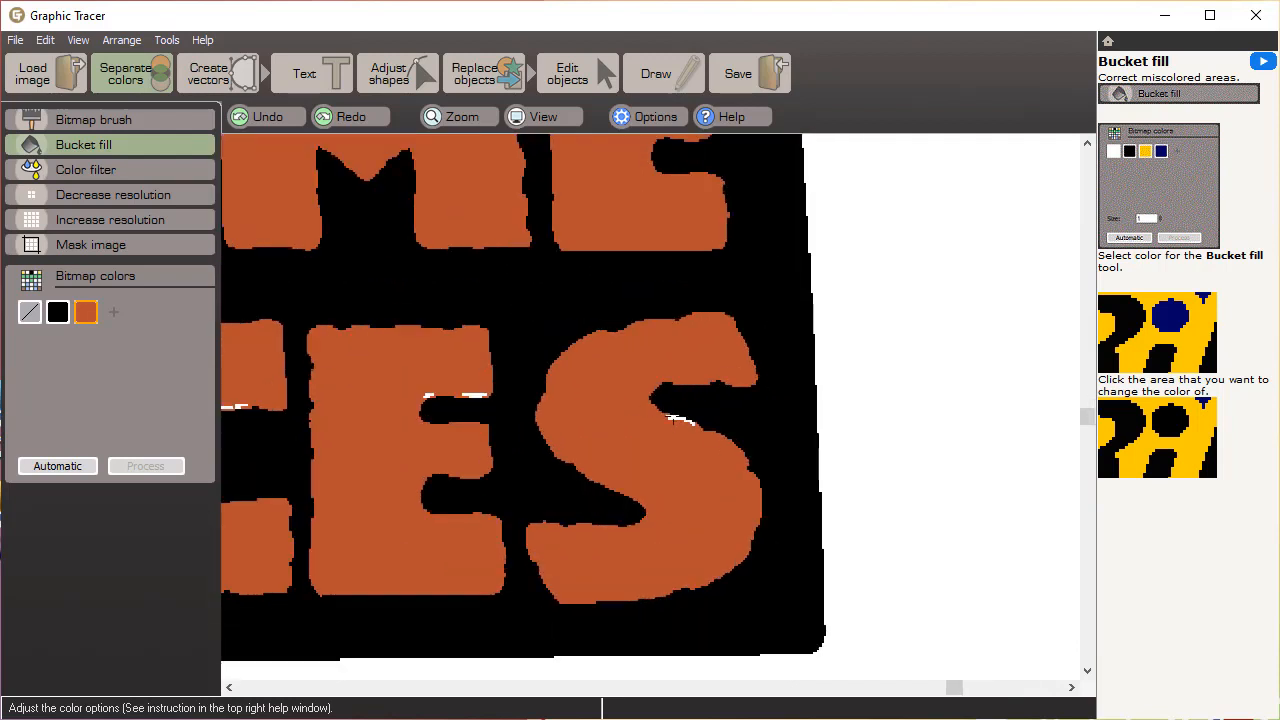
left_click(476, 395)
left_click(428, 395)
scroll(428, 395, "down", 1)
scroll(460, 411, "up", 3)
left_click(745, 407)
left_click(802, 400)
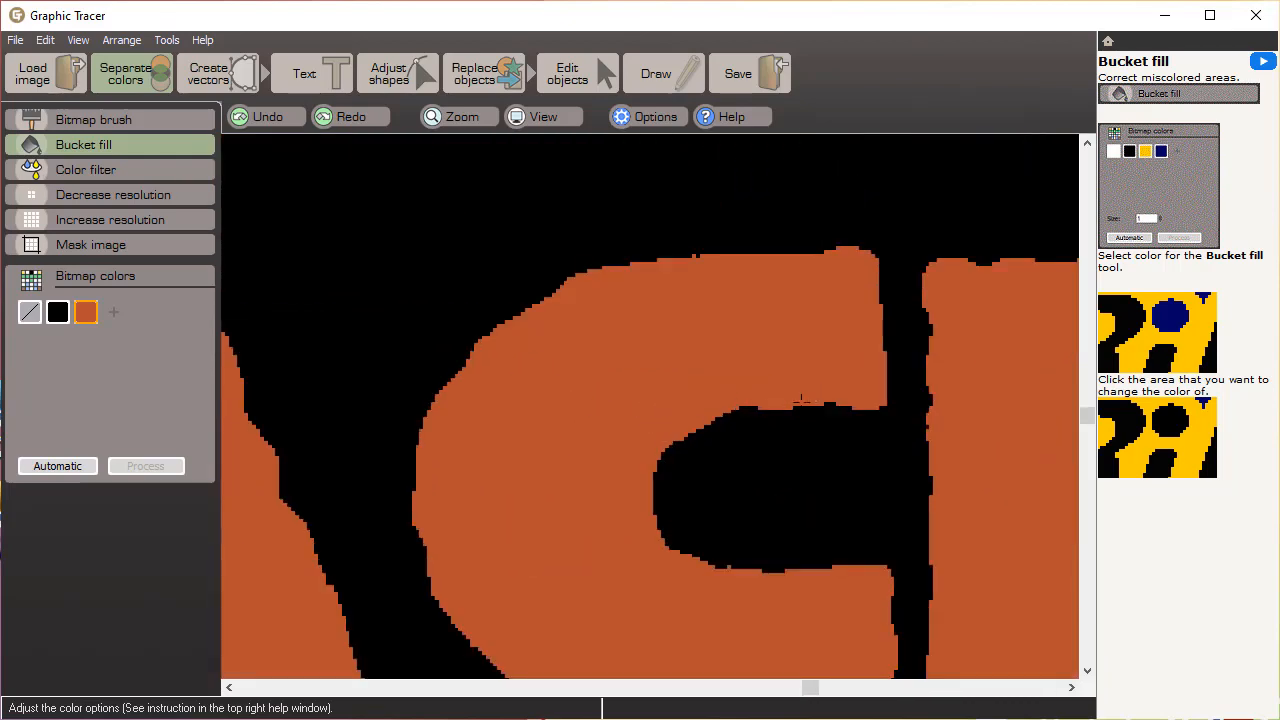
Fill the leftover white specks in the A and the F of FLAME with orange.
scroll(802, 400, "down", 3)
scroll(669, 421, "up", 3)
left_click(690, 398)
scroll(690, 398, "down", 3)
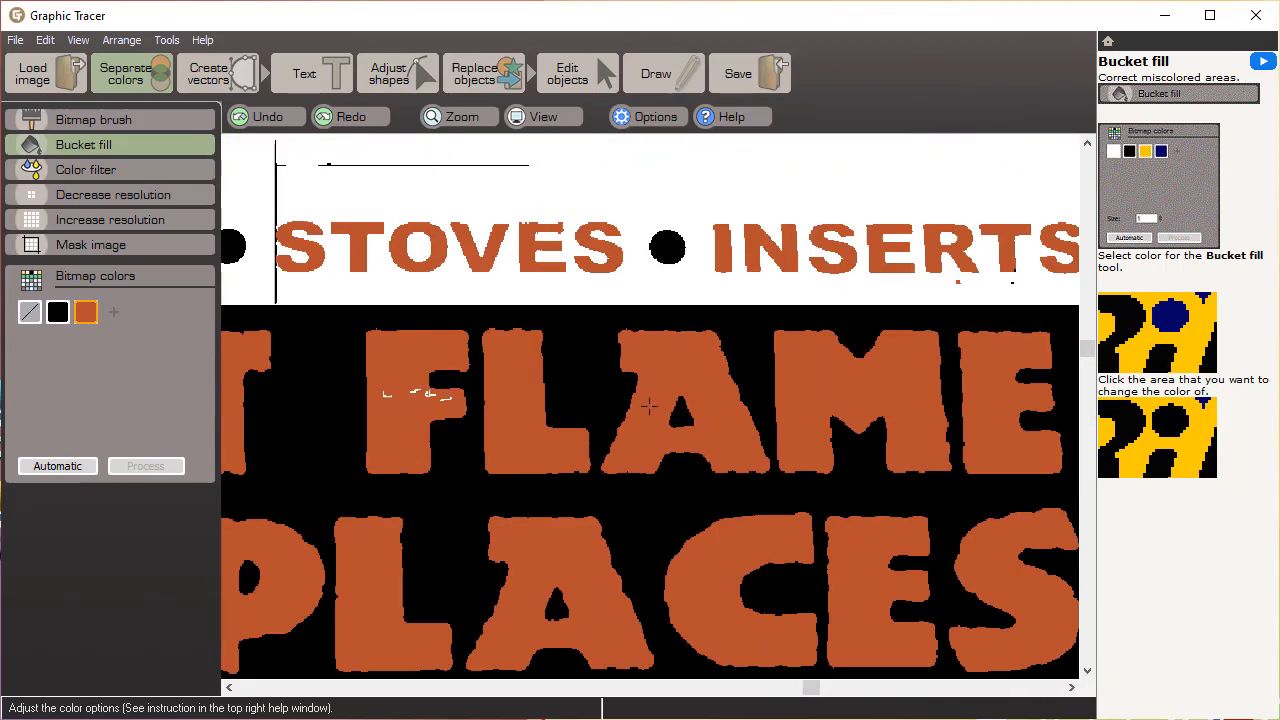
scroll(644, 404, "up", 3)
left_click(576, 396)
left_click(672, 383)
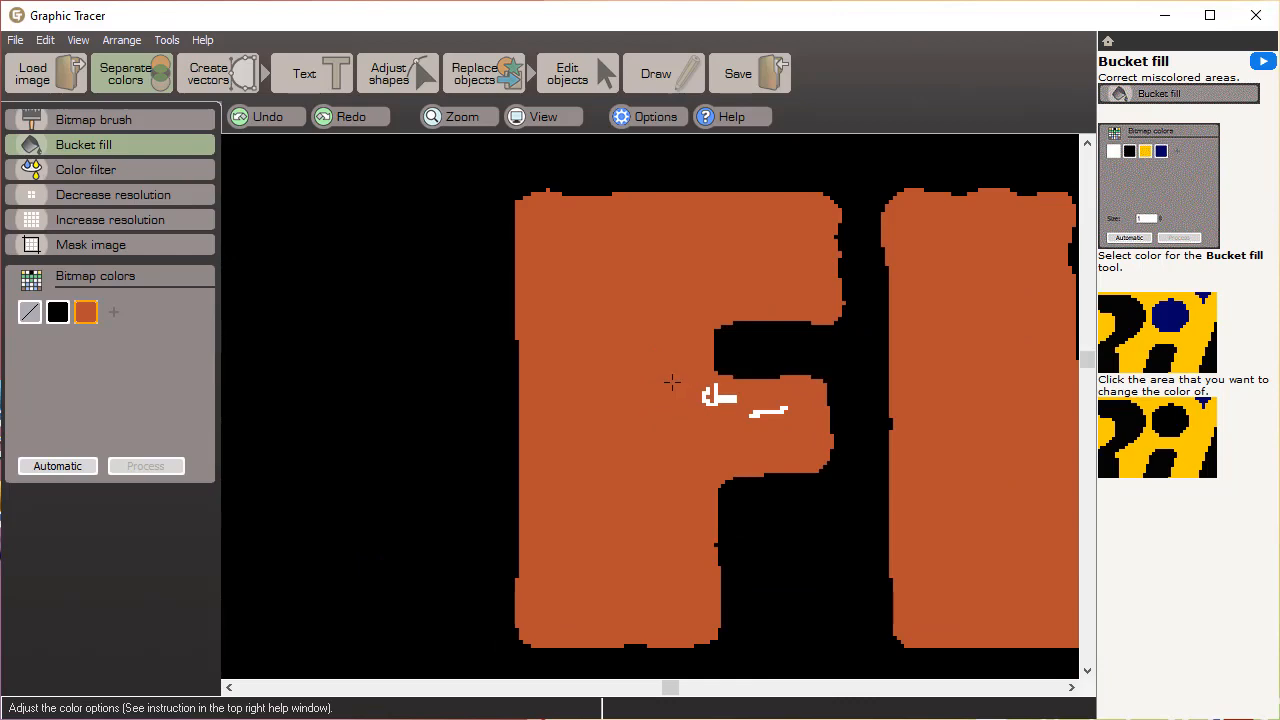
left_click(718, 398)
left_click(762, 413)
Fill the white slivers in the F of FIRST and in the F and first E of FIREPLACES with orange.
scroll(760, 414, "down", 3)
scroll(743, 422, "up", 3)
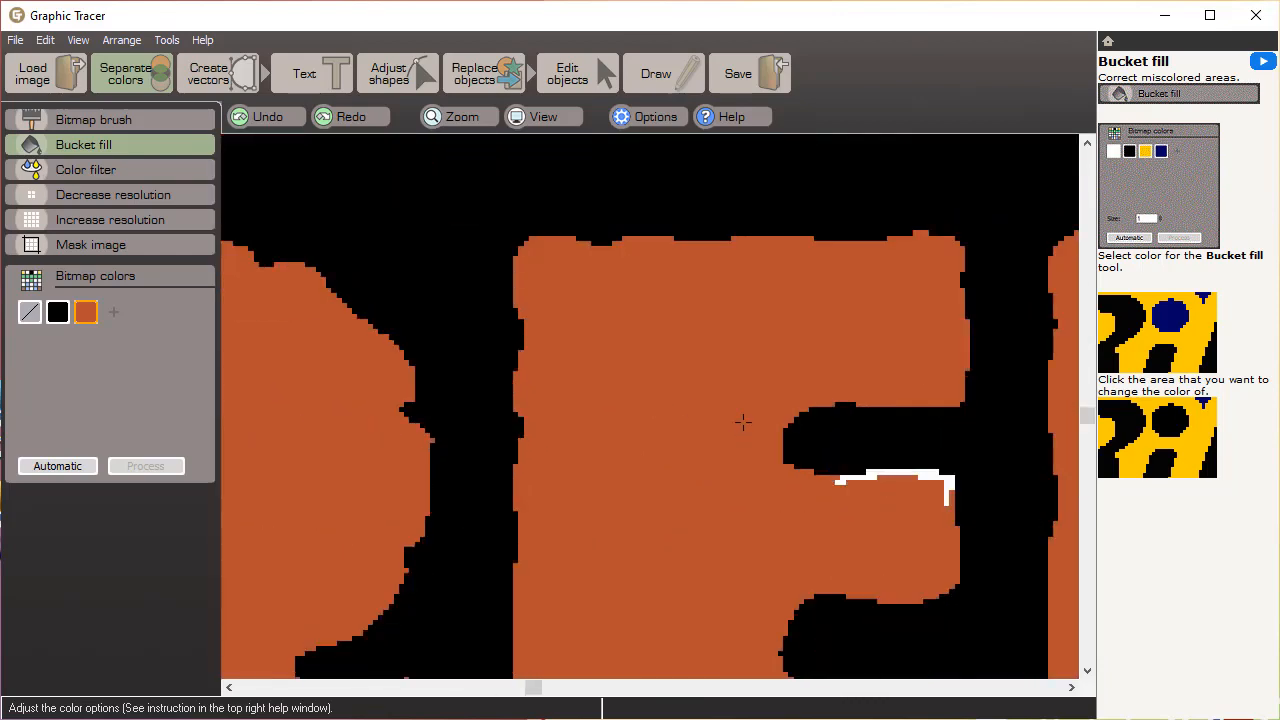
left_click(870, 478)
scroll(746, 561, "down", 3)
scroll(467, 255, "up", 3)
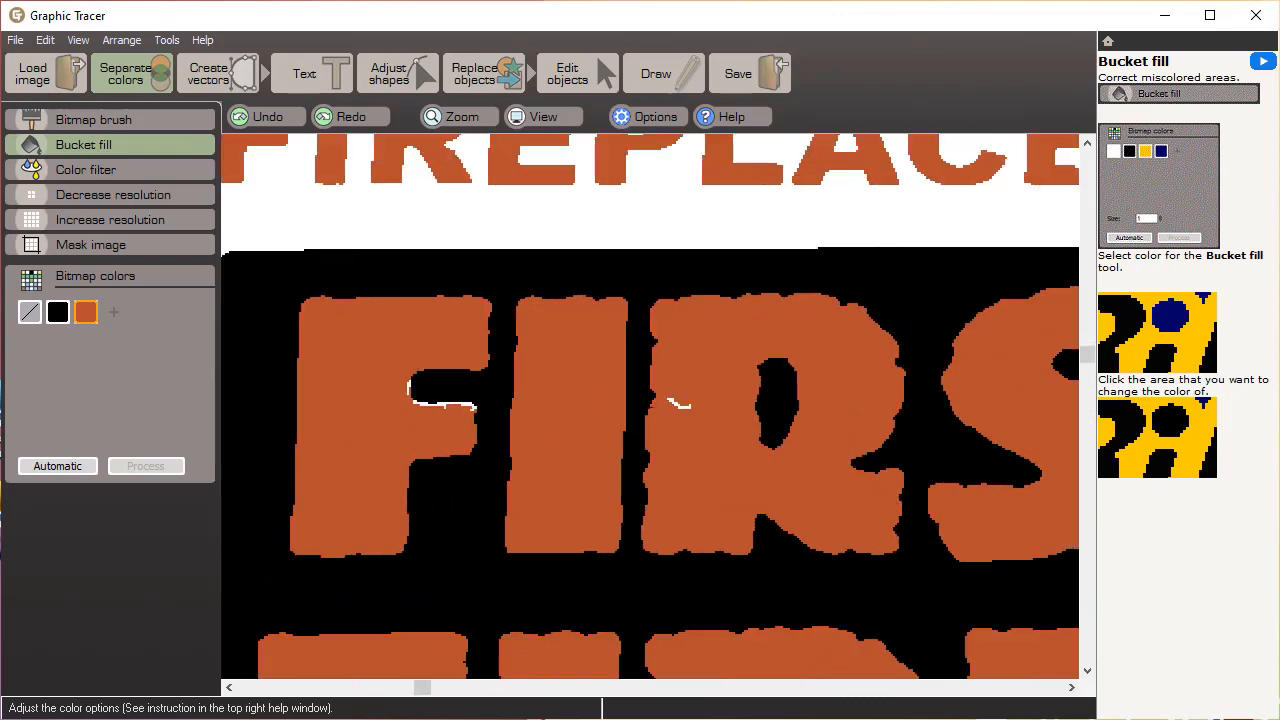
left_click(445, 407)
scroll(405, 385, "down", 3)
scroll(651, 408, "up", 4)
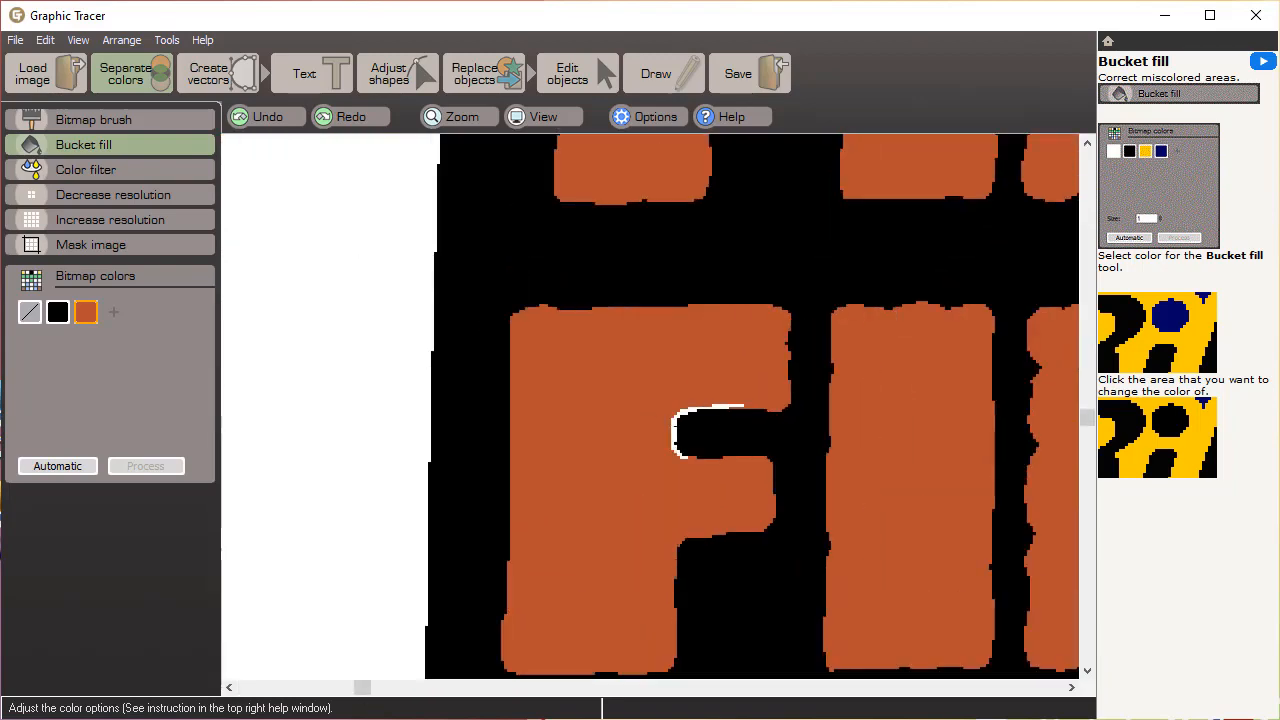
left_click(672, 424)
scroll(891, 383, "down", 4)
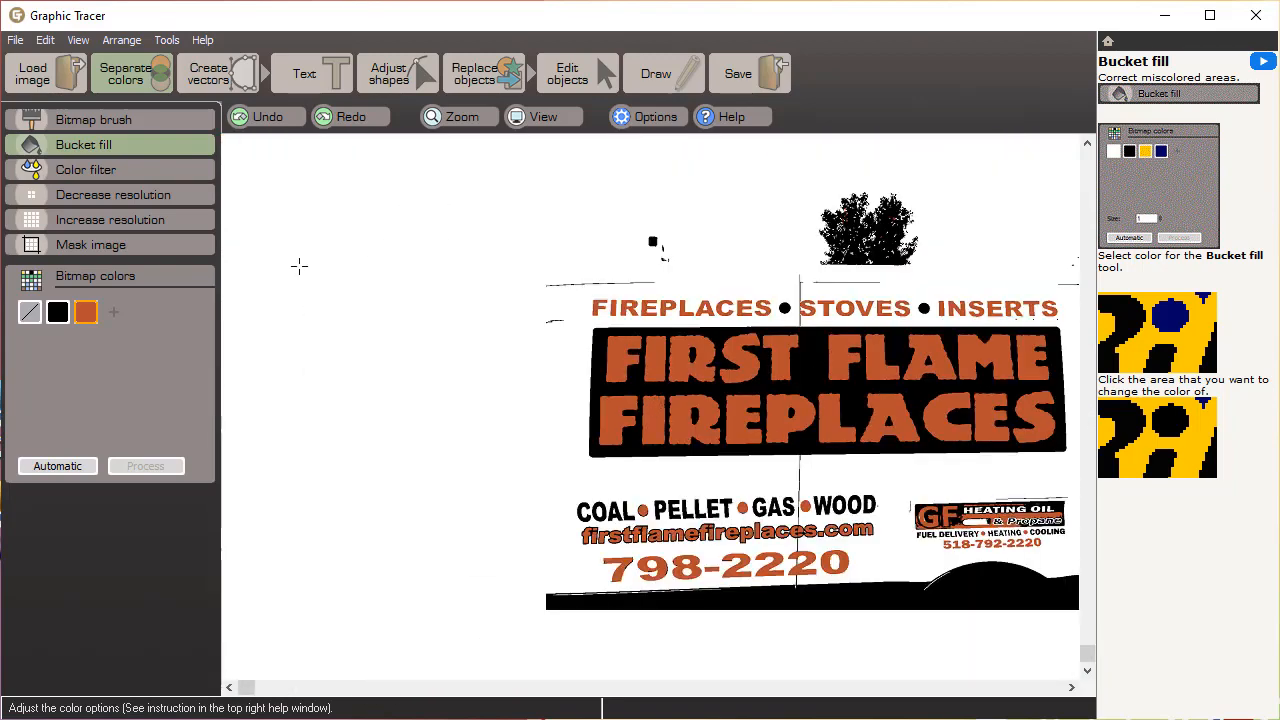
Mask the image closely around the FIRST FLAME FIREPLACES panel and the text line above it, and convert the result to vectors.
left_click(148, 242)
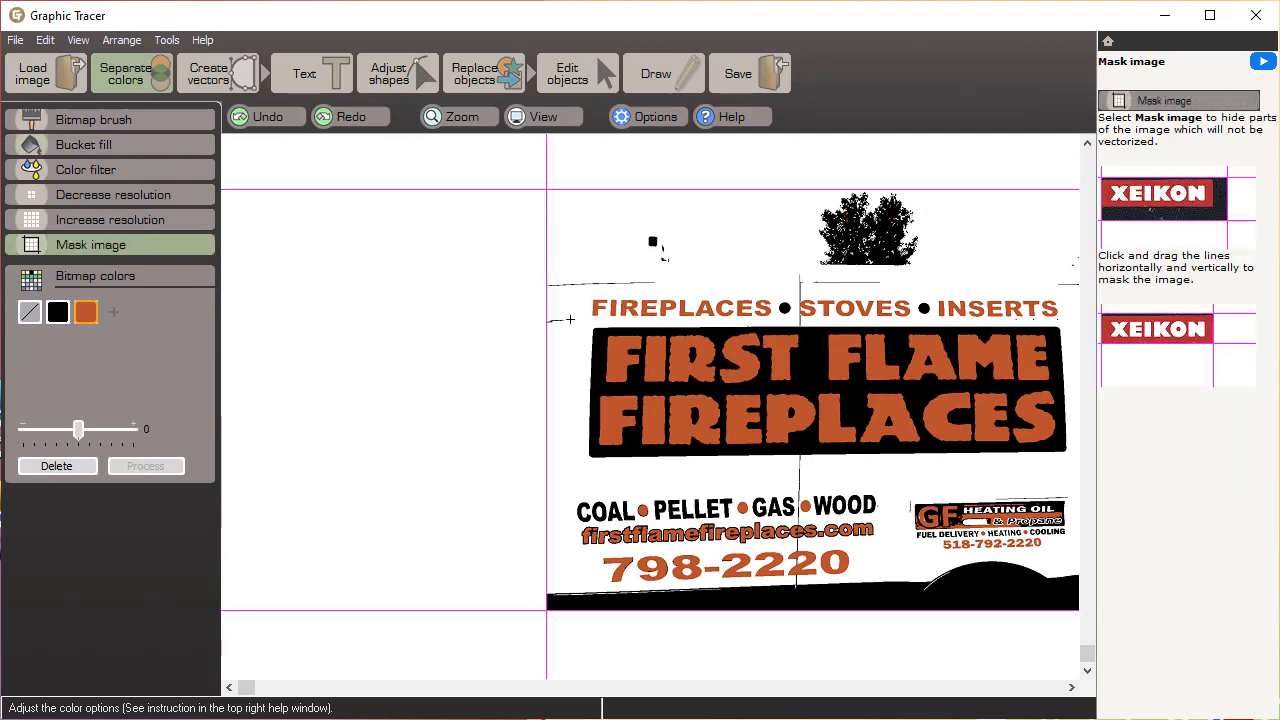
left_click_drag(549, 323, 577, 332)
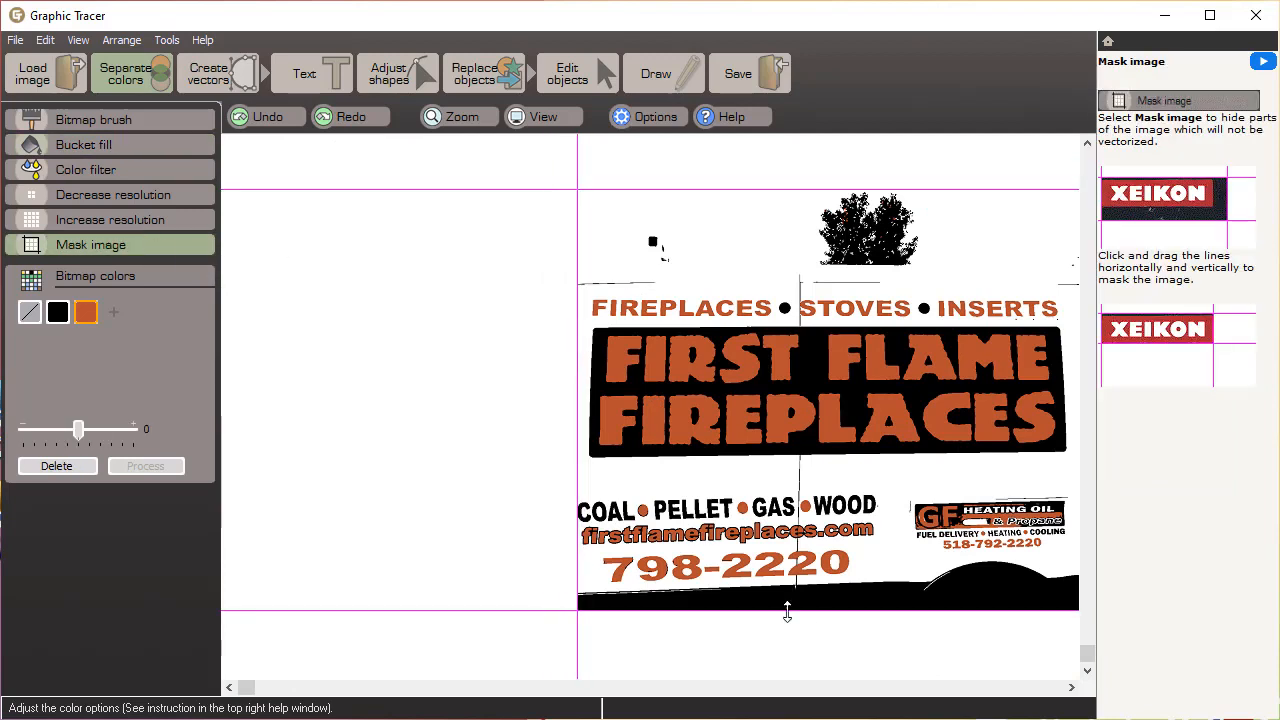
left_click_drag(848, 611, 858, 469)
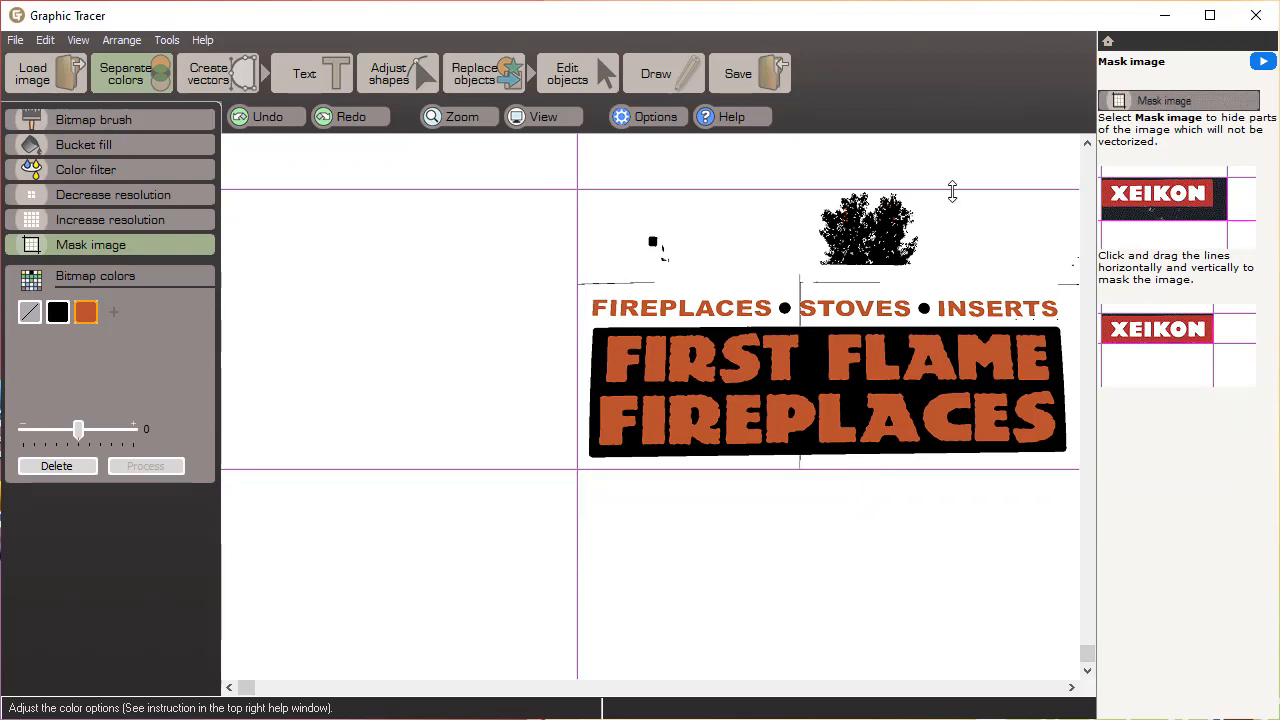
left_click_drag(951, 189, 990, 289)
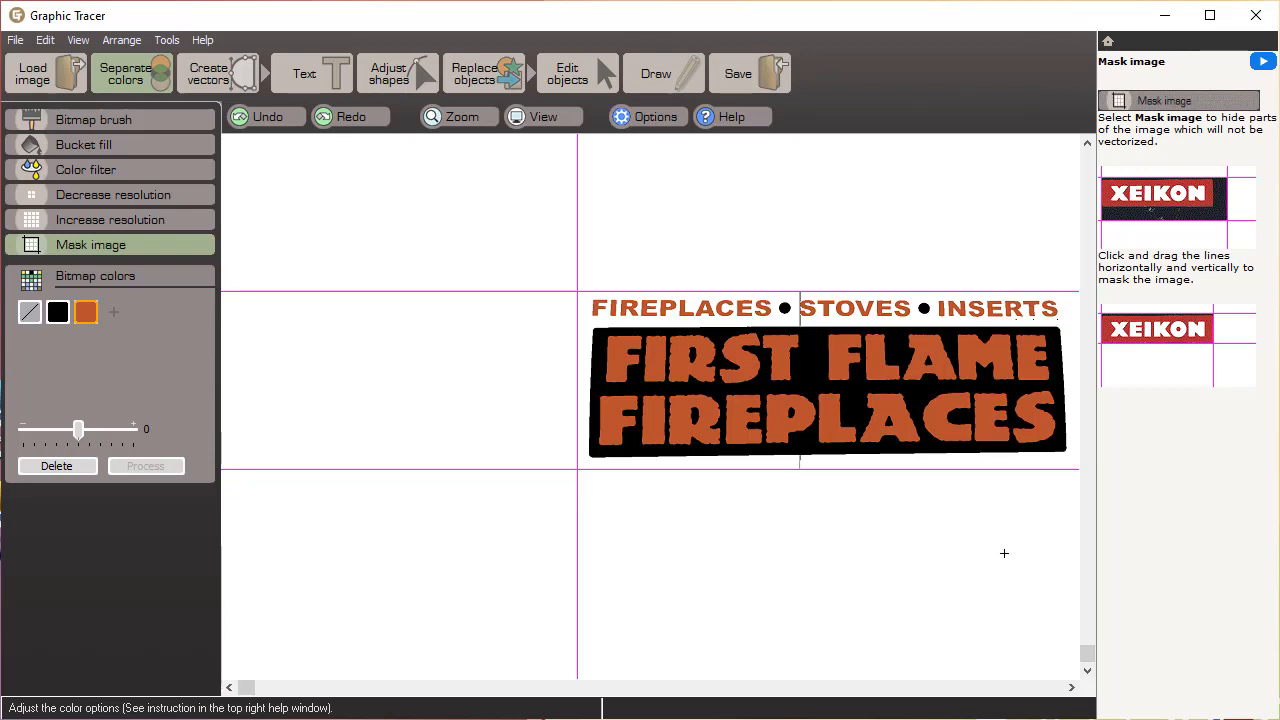
left_click(1071, 687)
left_click(1071, 687)
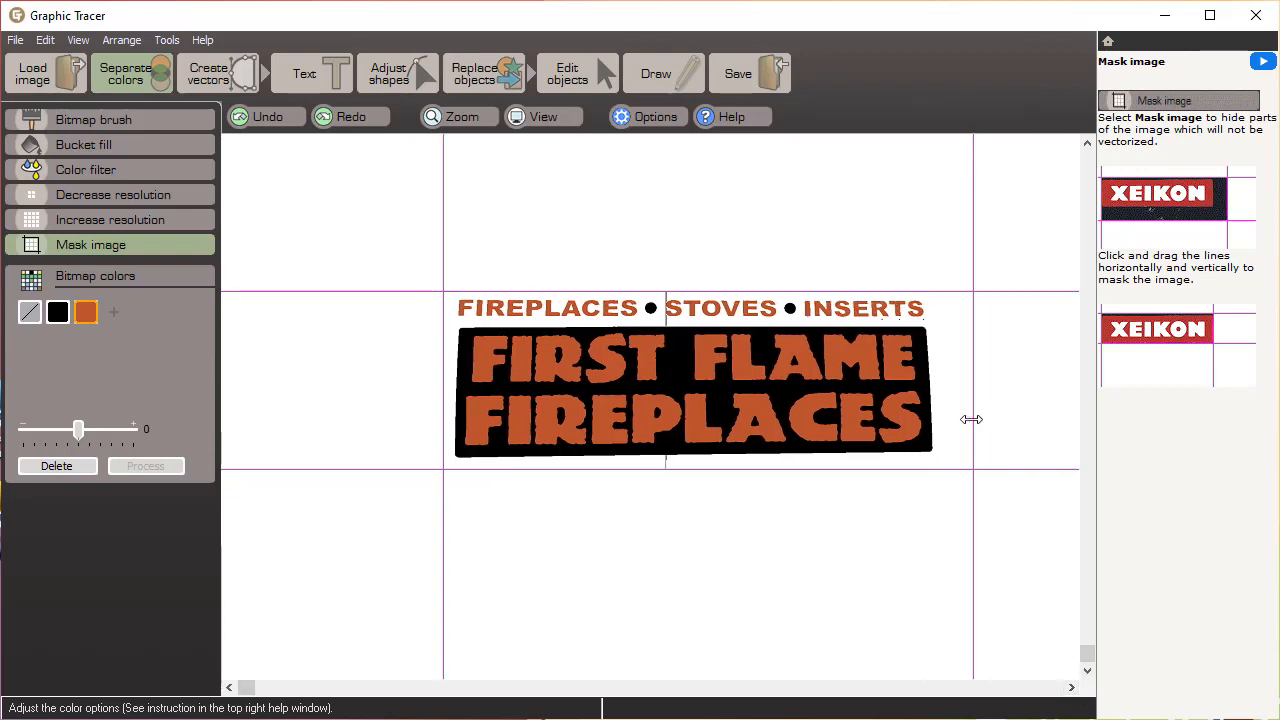
left_click_drag(972, 419, 944, 419)
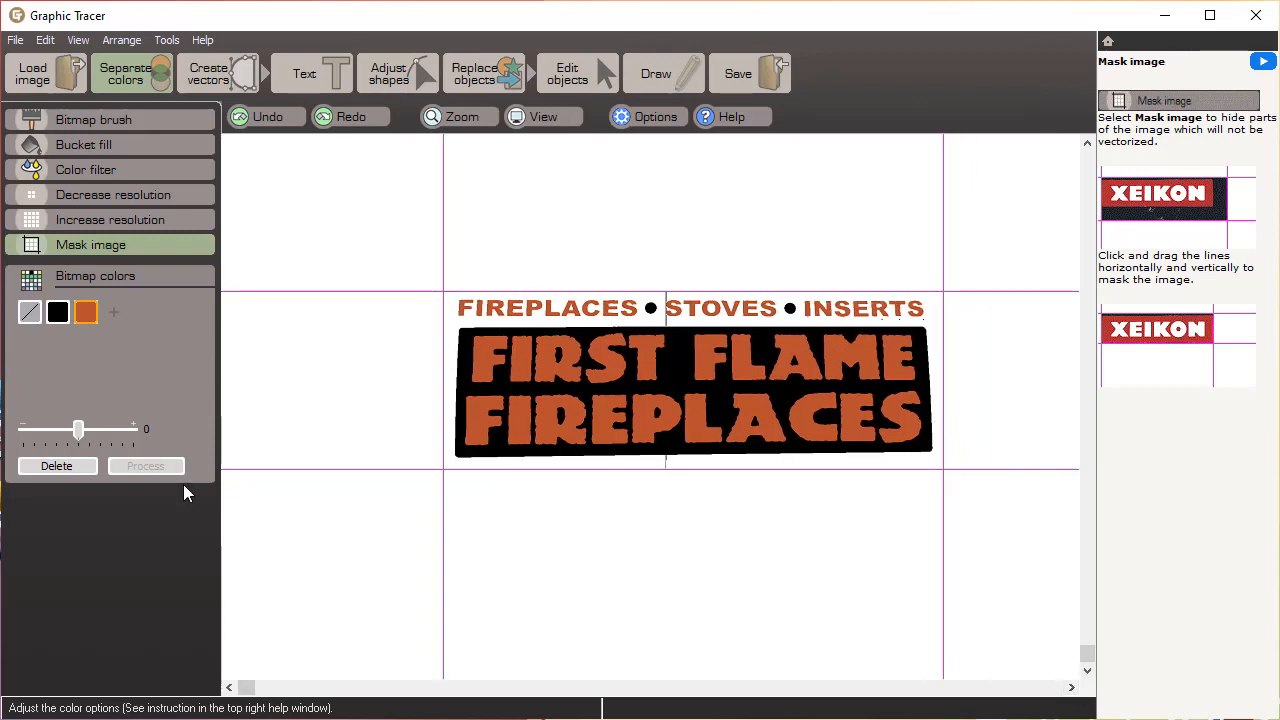
left_click(205, 75)
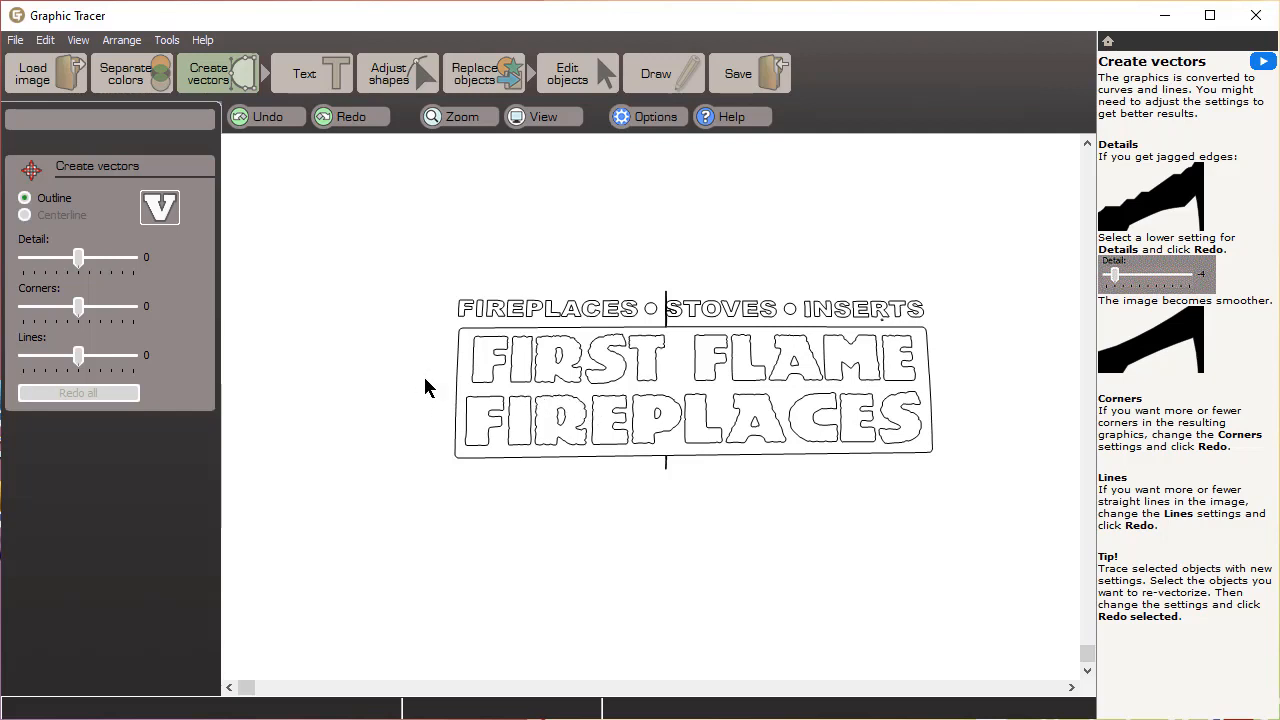
Select the outlines of the letters FIREP in FIREPLACES and start font identification on them as straight text.
left_click_drag(425, 379, 686, 466)
left_click(310, 72)
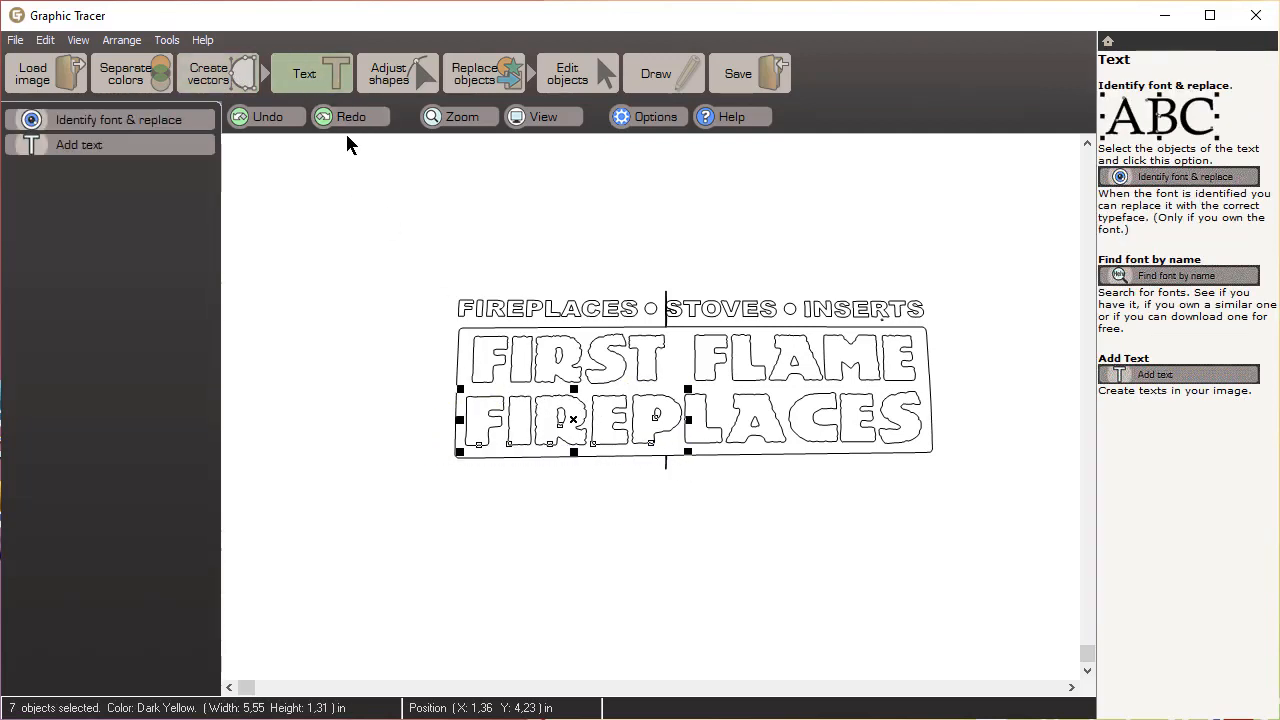
left_click(127, 119)
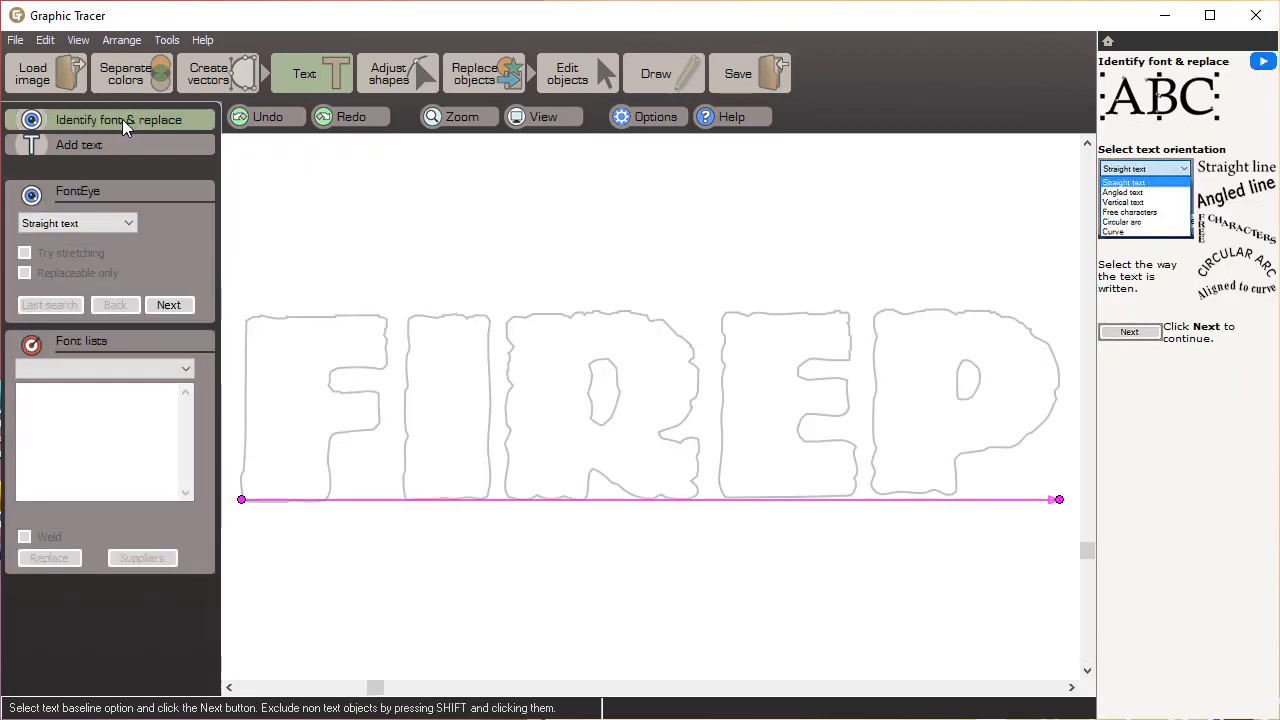
left_click(170, 304)
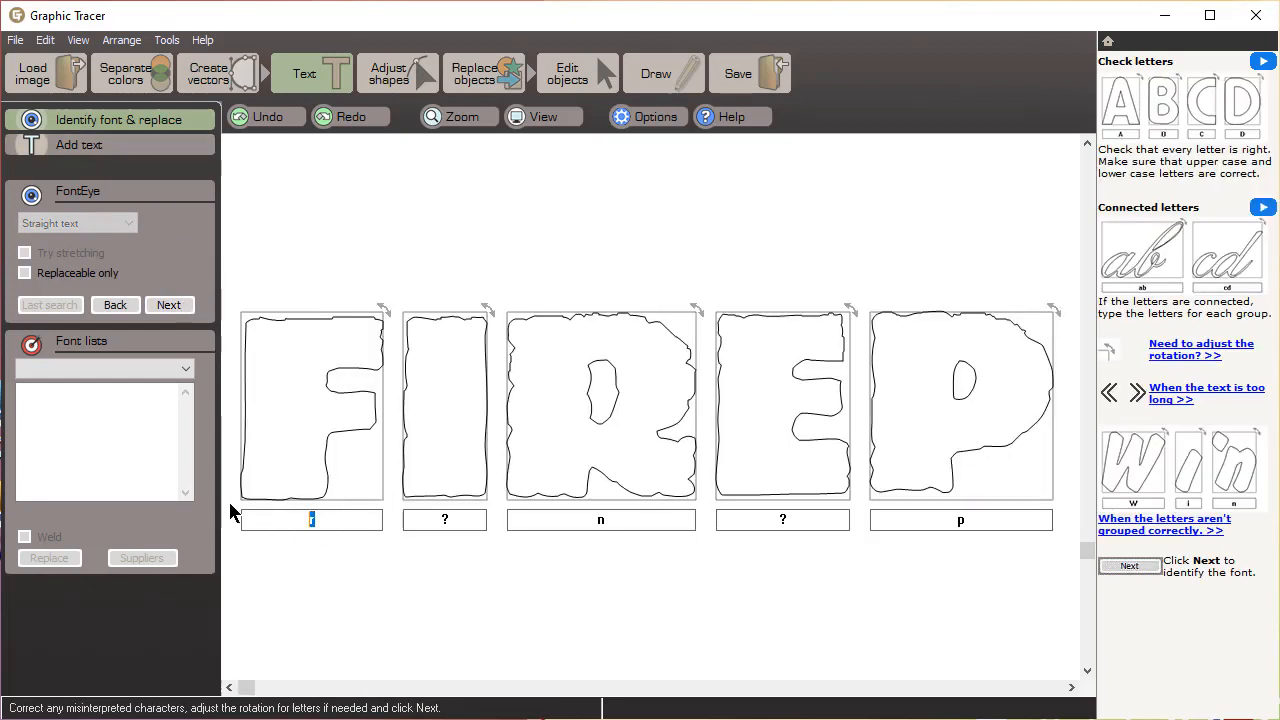
Label the five outlines as capital F, I, R, E and P and search for matching fonts.
type("F")
key("Tab")
type("I")
key("Tab")
type("R")
key("Tab")
type("E")
key("Tab")
type("P")
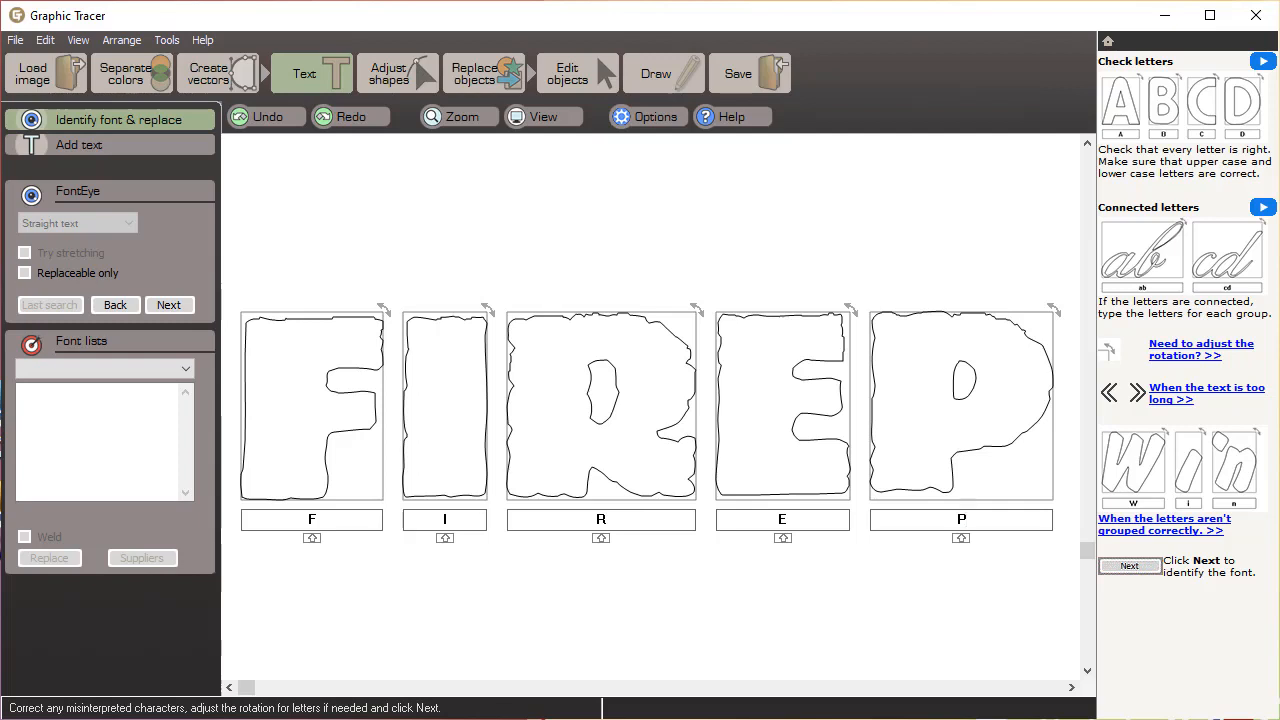
left_click(168, 305)
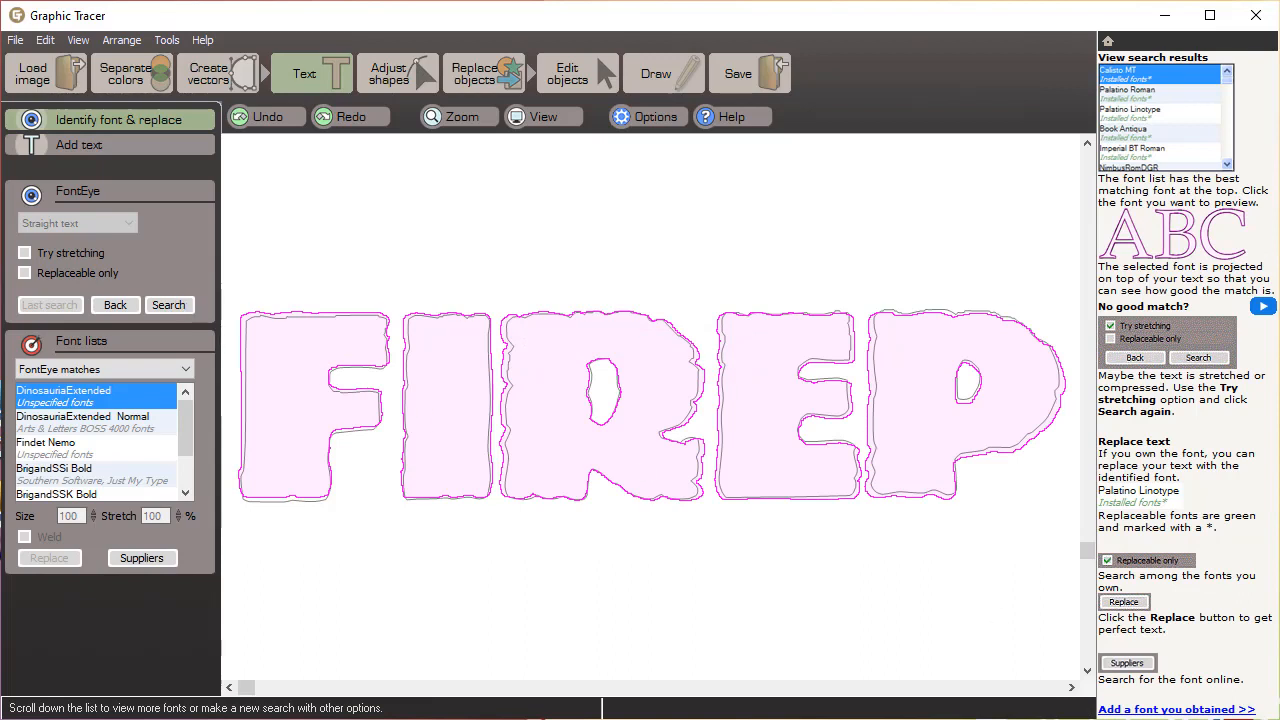
Compare DinosauriaExtended Normal, Findet Nemo and DinosauriaExtended with the traced letters using the font match previews.
left_click(99, 425)
left_click(124, 450)
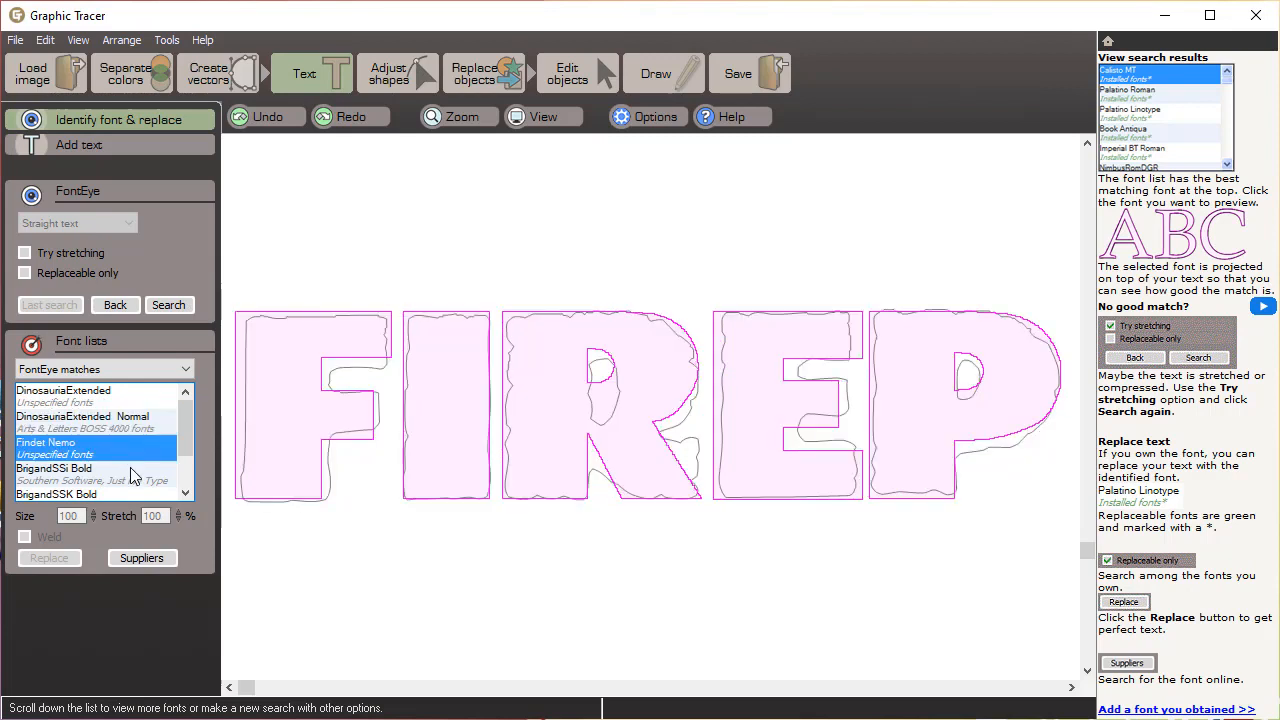
scroll(131, 475, "down", 2)
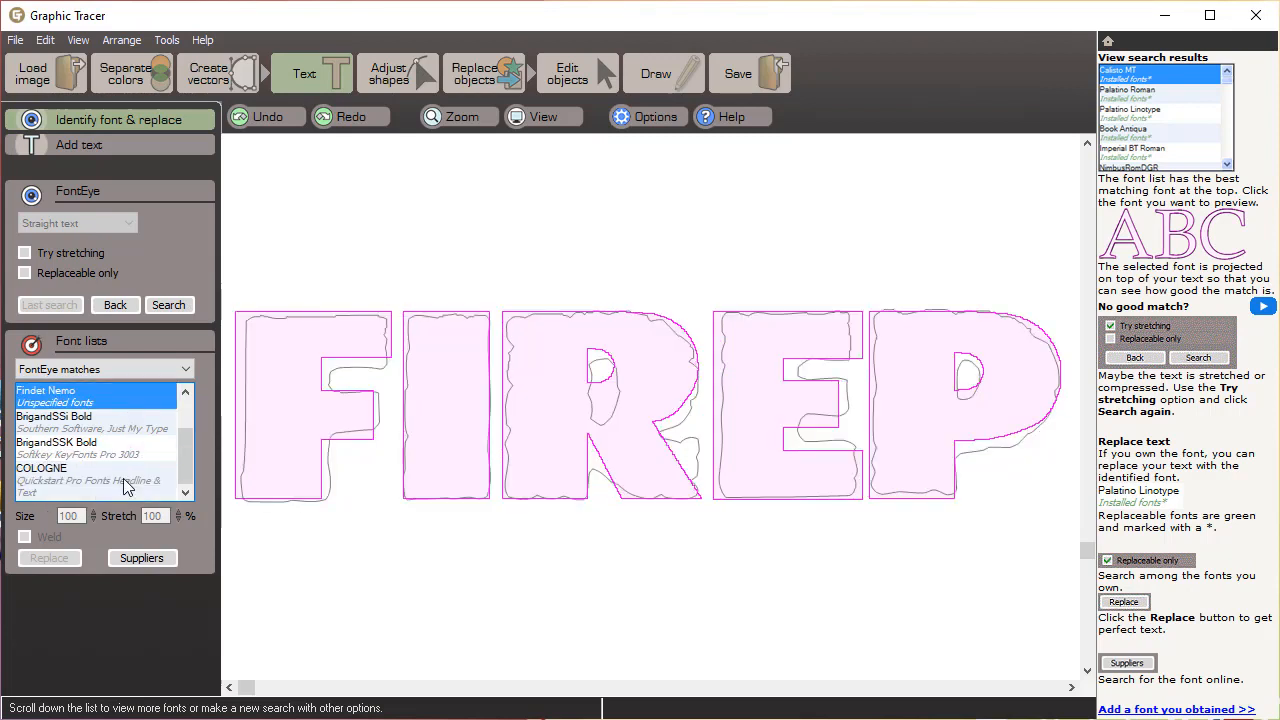
scroll(124, 486, "up", 2)
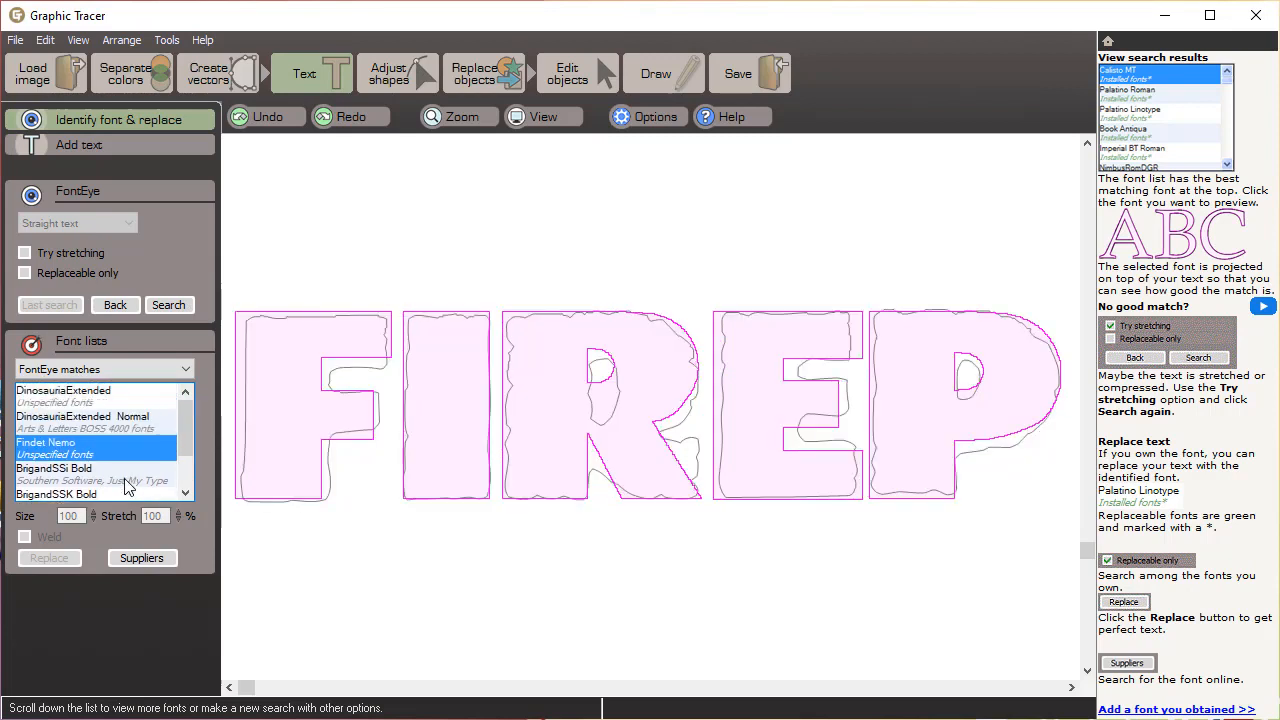
left_click(112, 398)
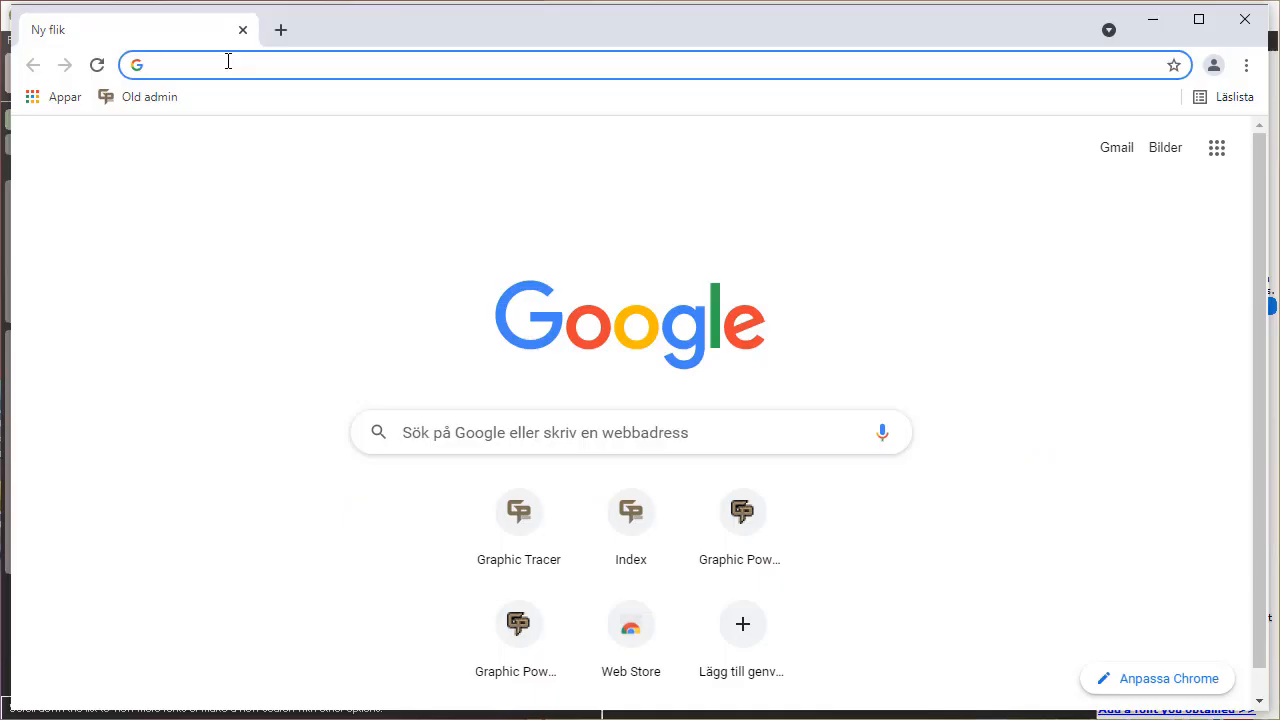
Search the web for "Dinosauria extended font".
type("Dinosau")
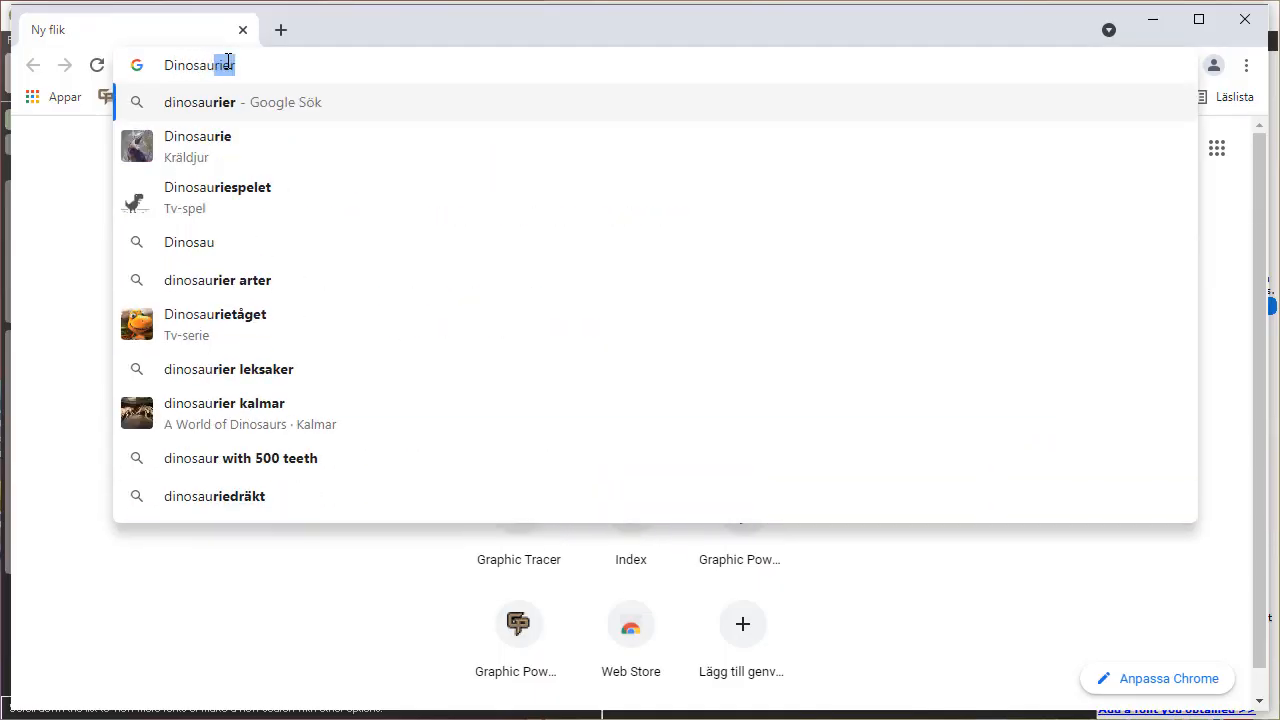
type("ria extended fon")
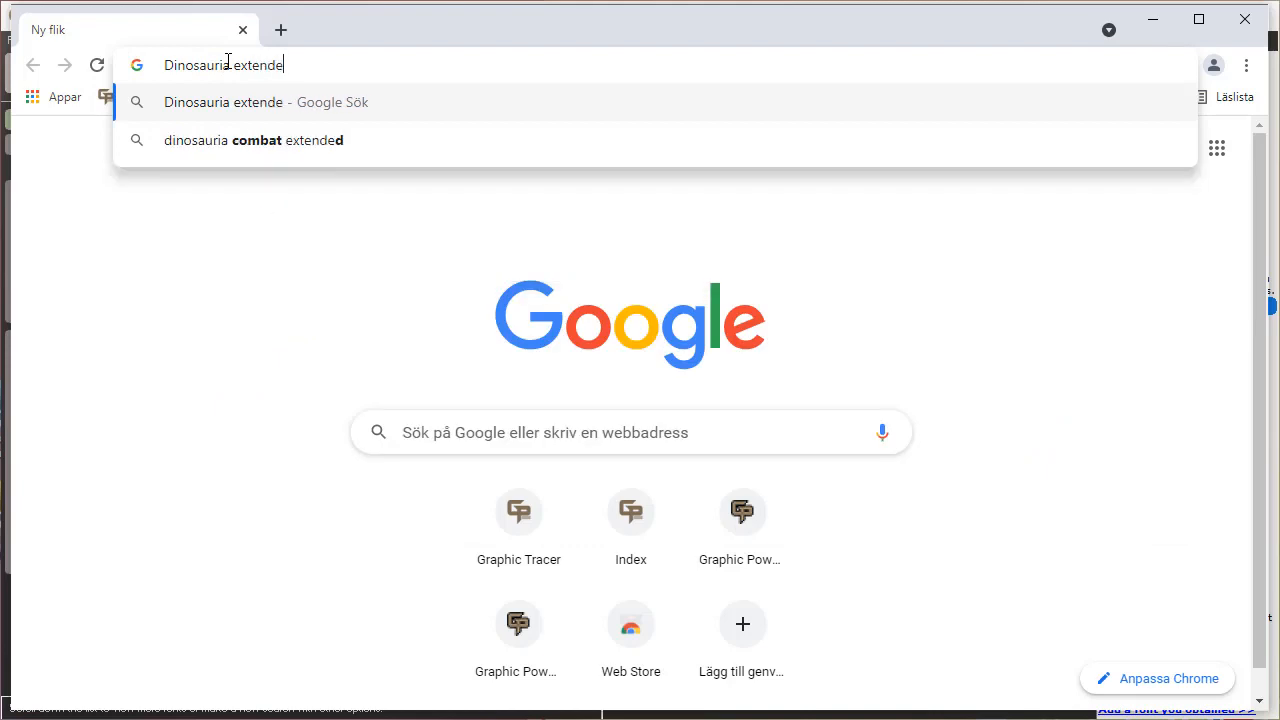
type("t")
key("Return")
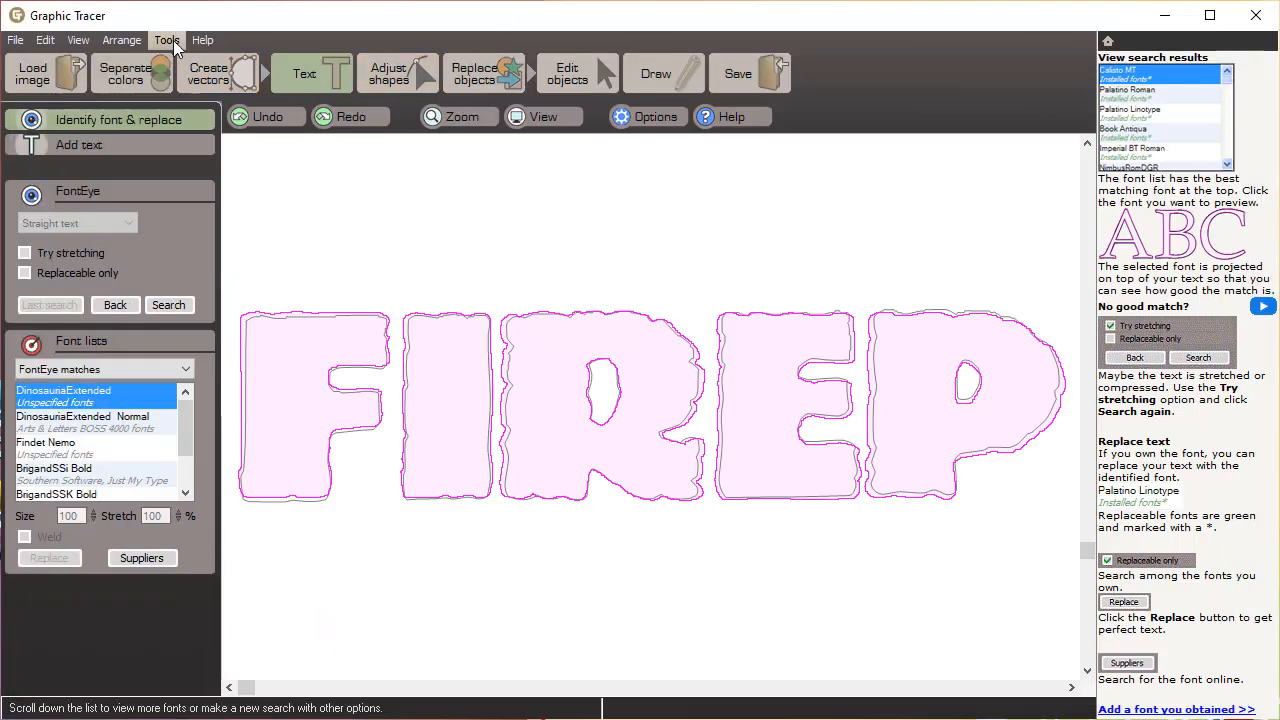
Switch to Graphic Tracer and add the font file Dinosauria-Extended Normal.ttf from the downloaded fonts.
left_click(167, 39)
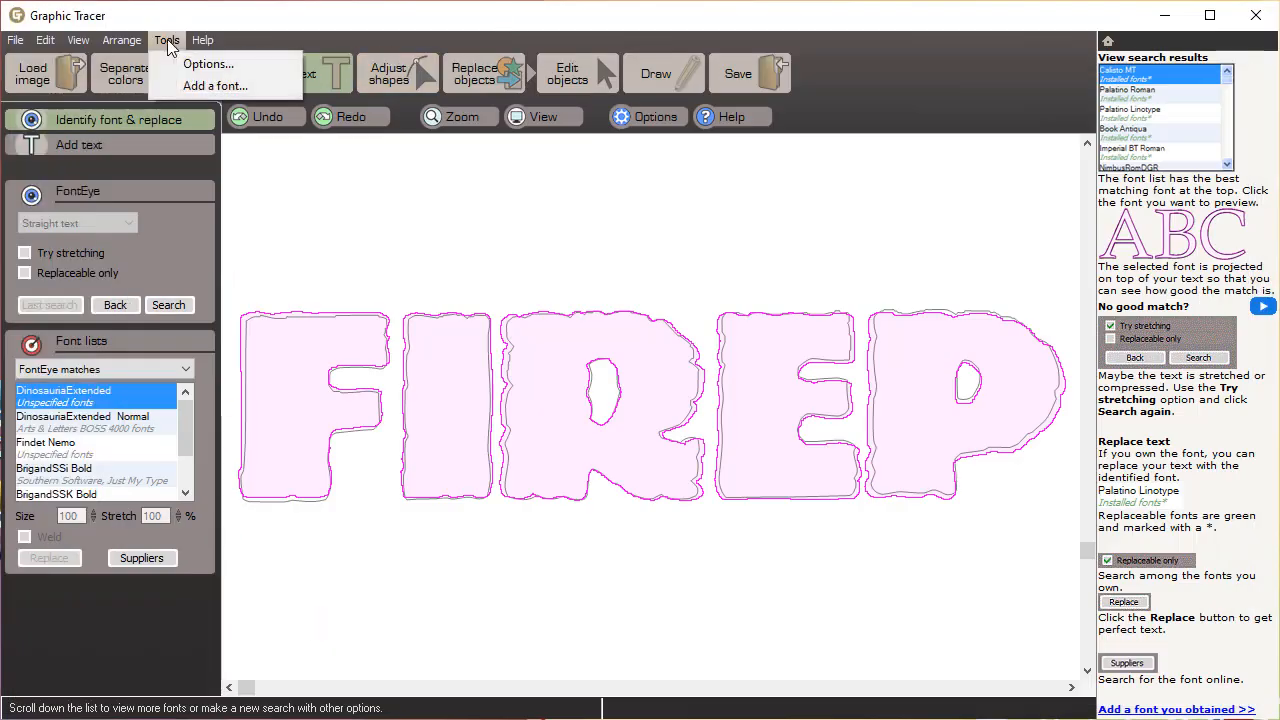
left_click(198, 42)
mouse_move(167, 40)
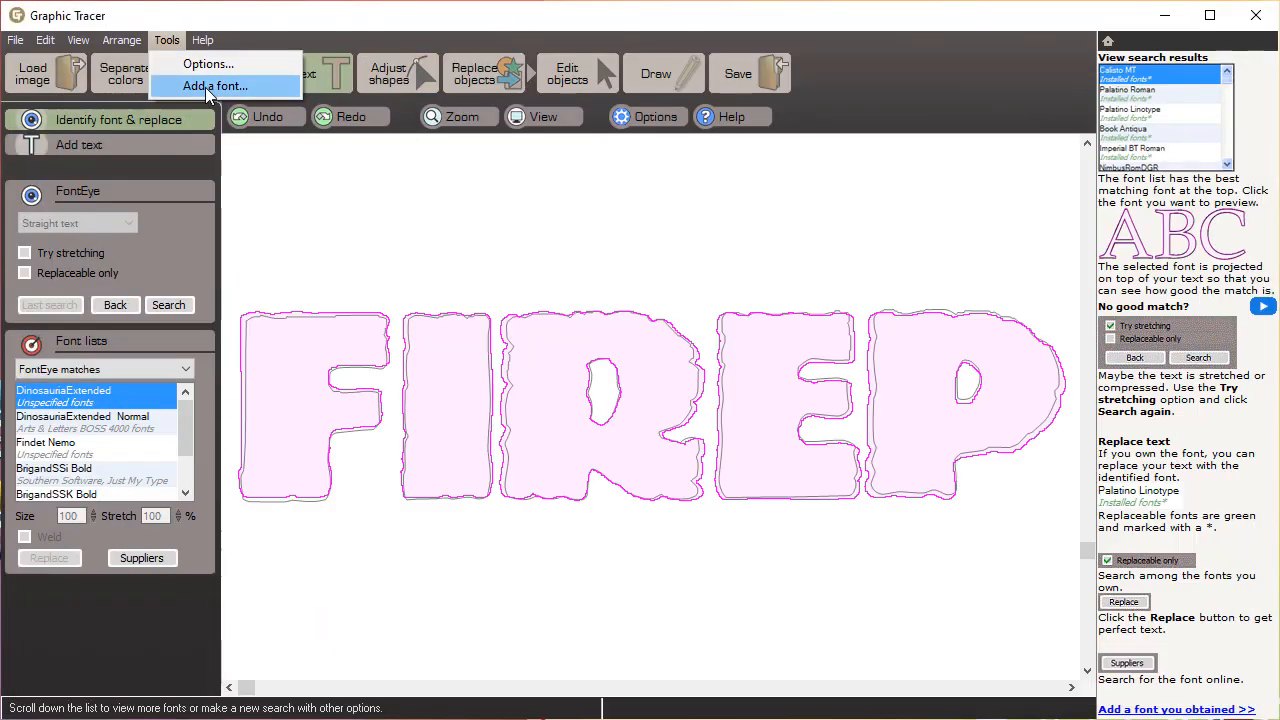
left_click(205, 85)
left_click(336, 182)
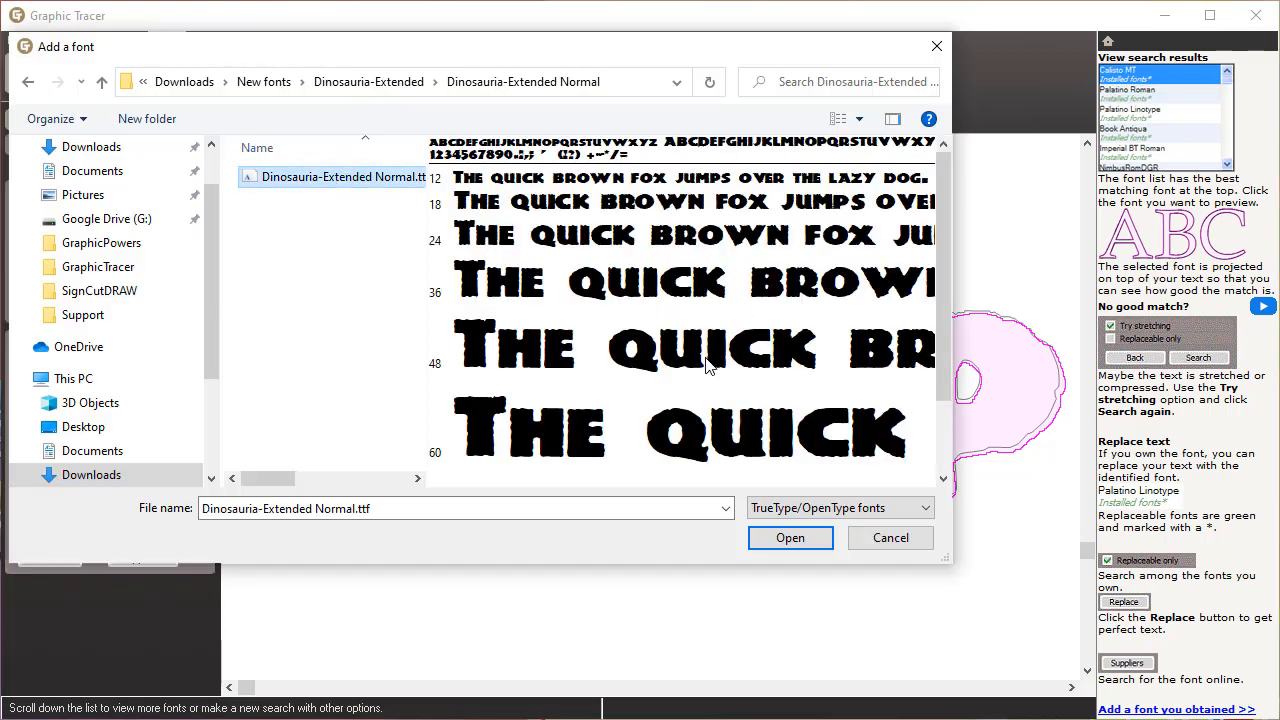
left_click(818, 542)
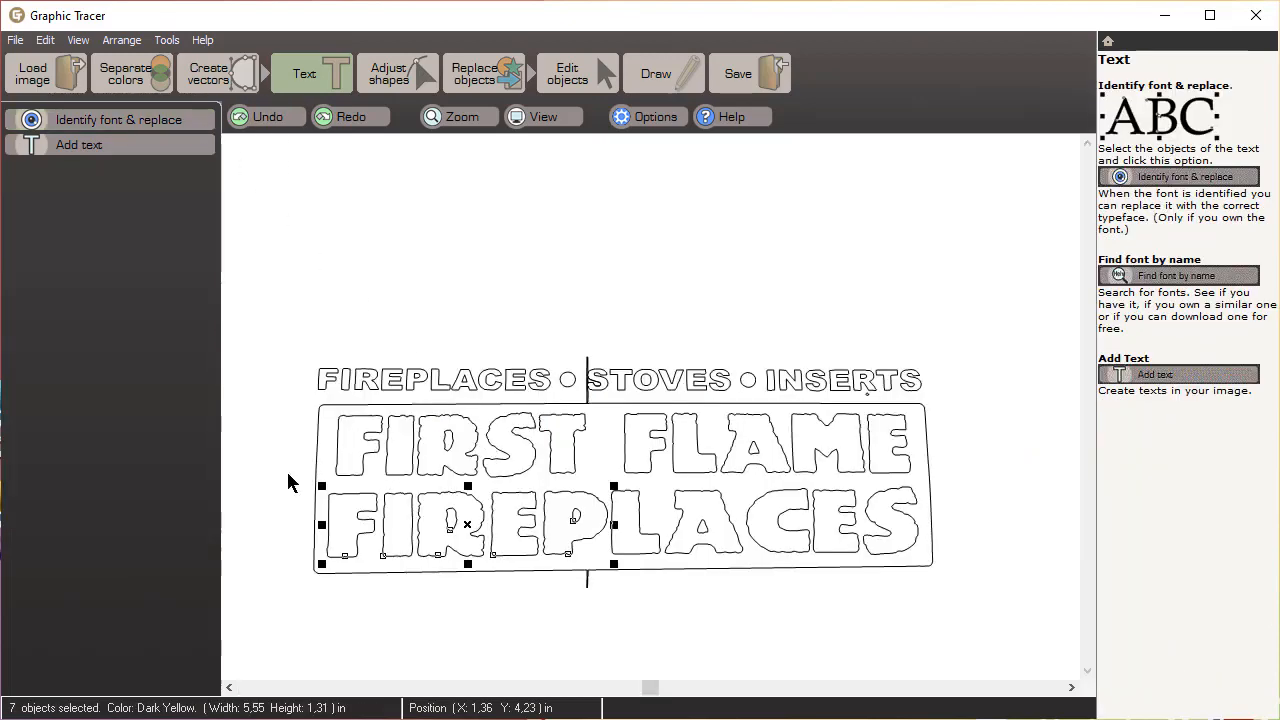
Select all the letters of the large FIREPLACES line and start font identification on them as straight text.
left_click(283, 481)
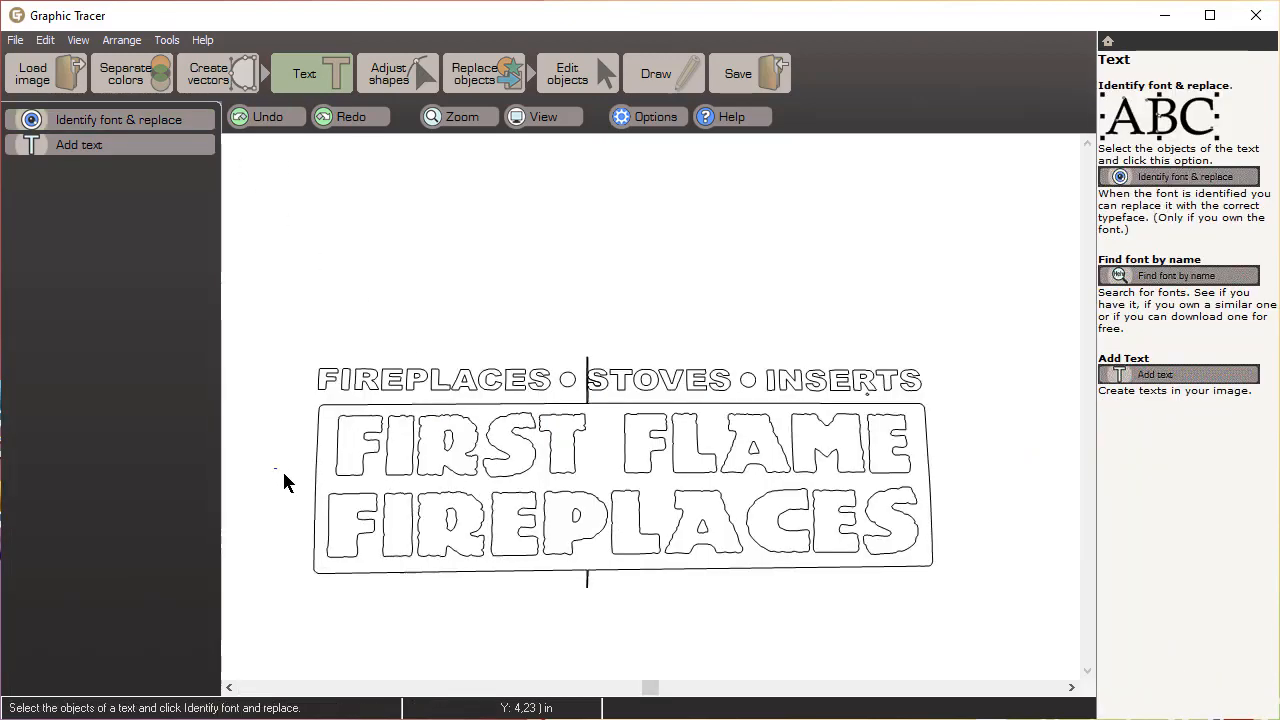
left_click_drag(284, 473, 927, 565)
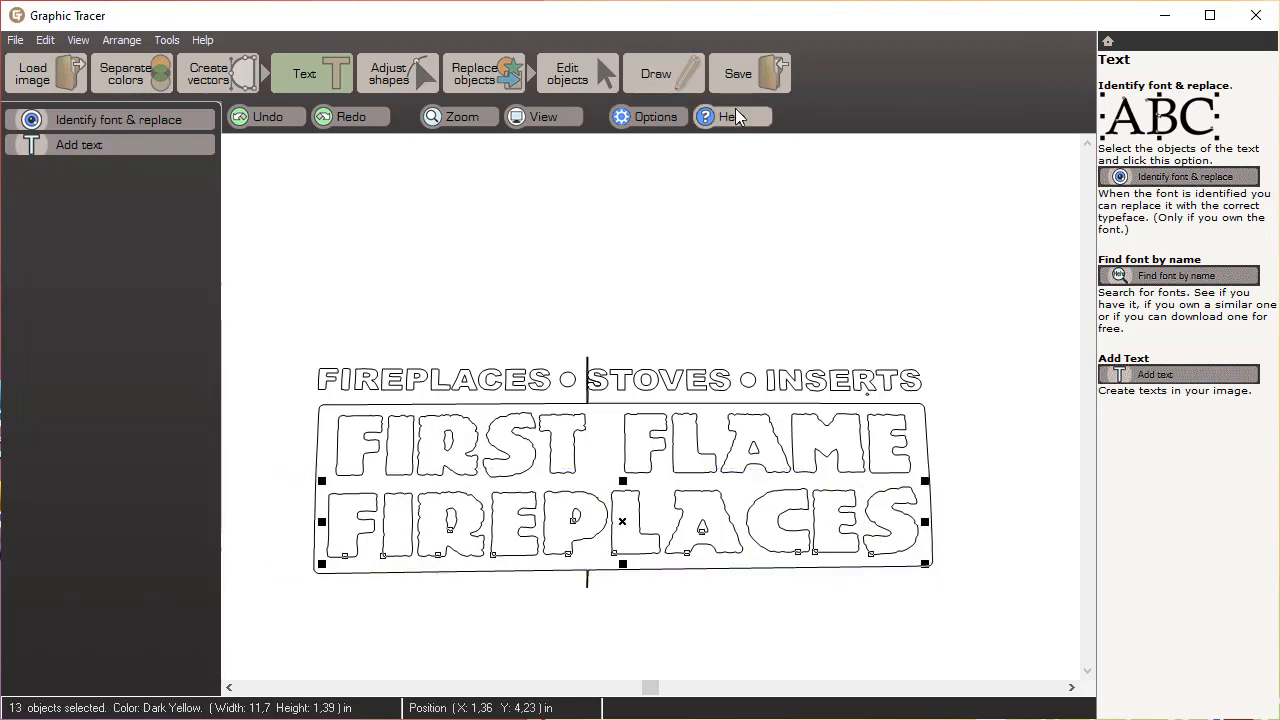
left_click(148, 118)
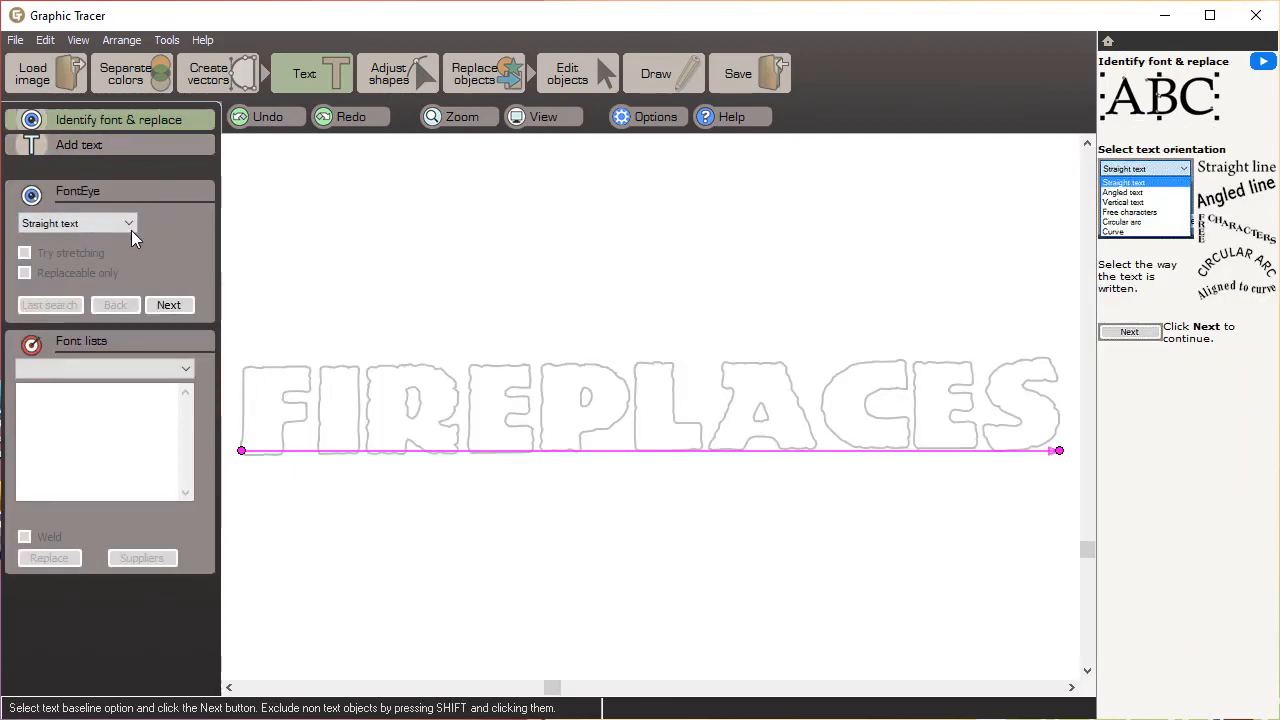
left_click(166, 306)
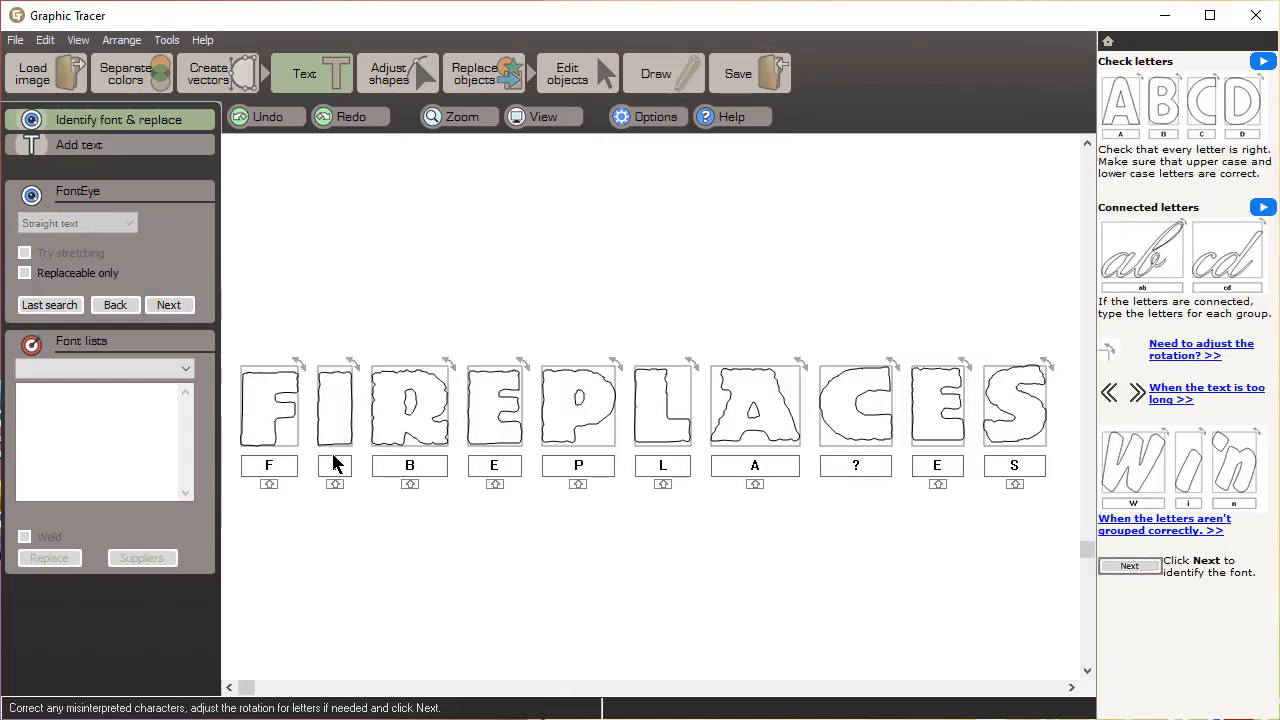
Correct the misread letter labels in FIREPLACES, setting the third letter to R and the eighth to C.
left_click(426, 466)
type("R")
key("Tab")
key("Tab")
key("Tab")
key("Tab")
key("Tab")
type("C")
key("Tab")
Replace the traced large FIREPLACES lettering with Dinosauria-Extended Normal from the Quick Add fonts list.
left_click(106, 370)
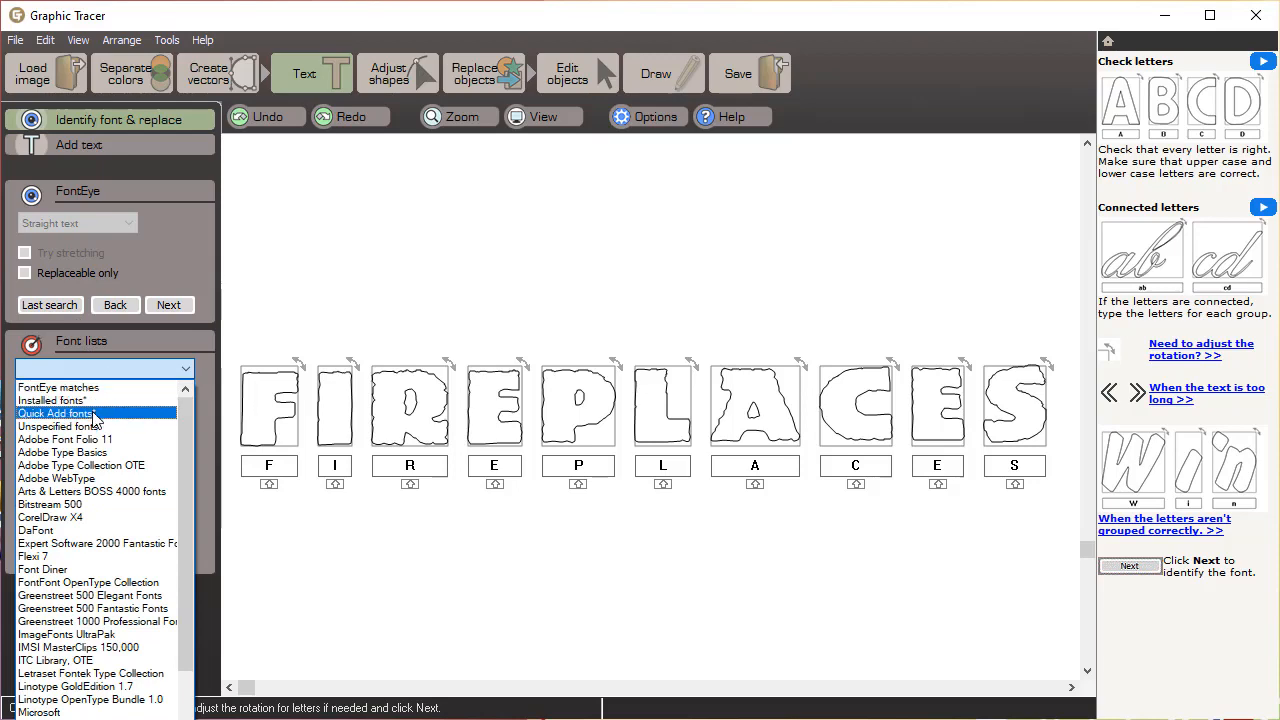
left_click(93, 413)
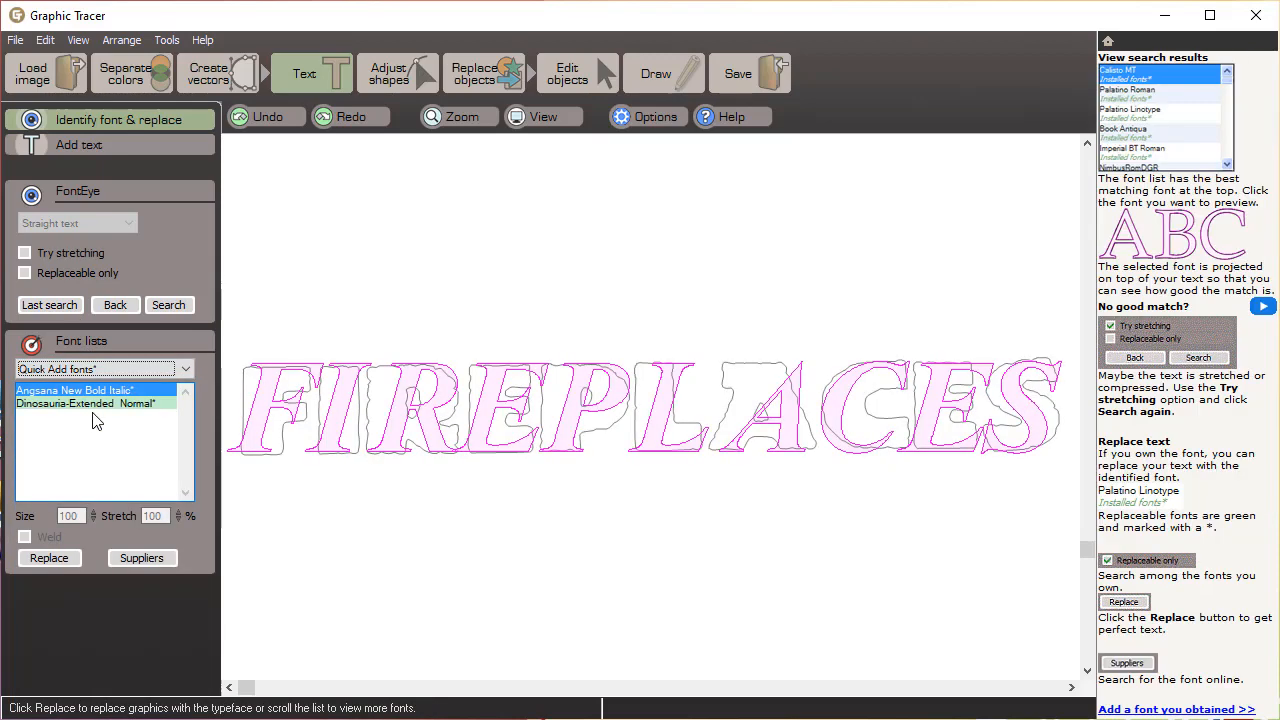
left_click(102, 405)
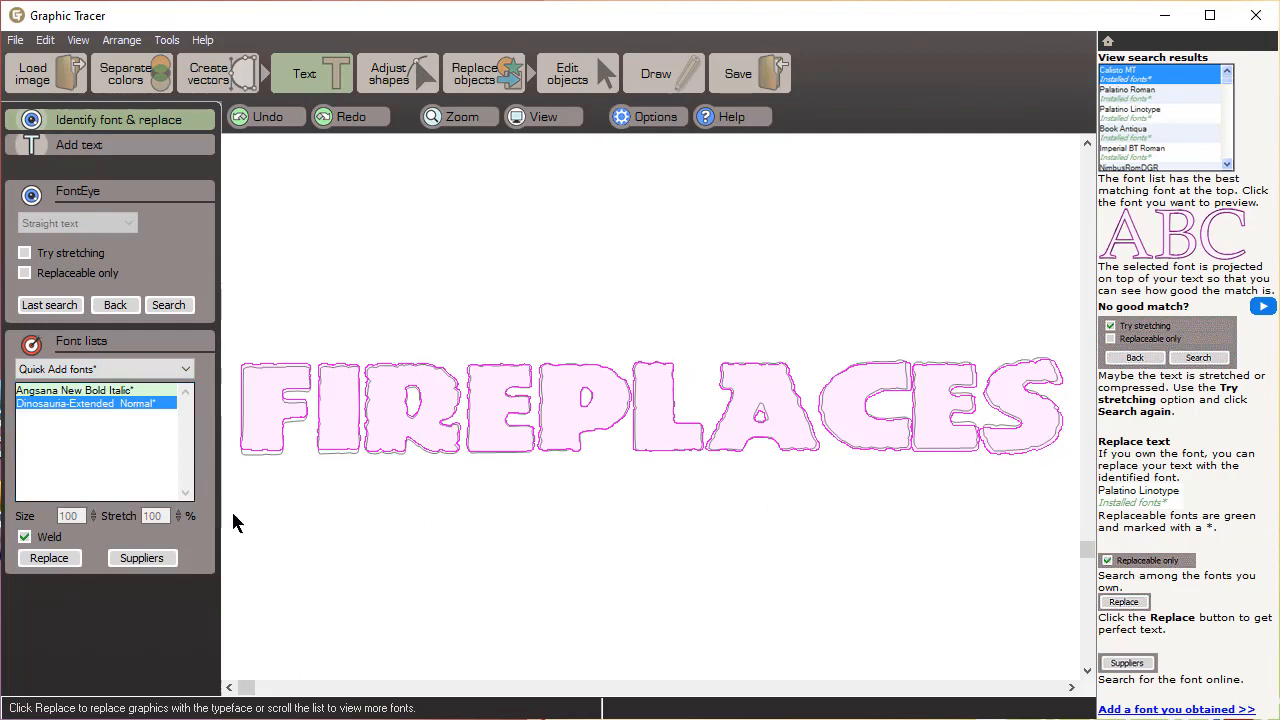
left_click(49, 557)
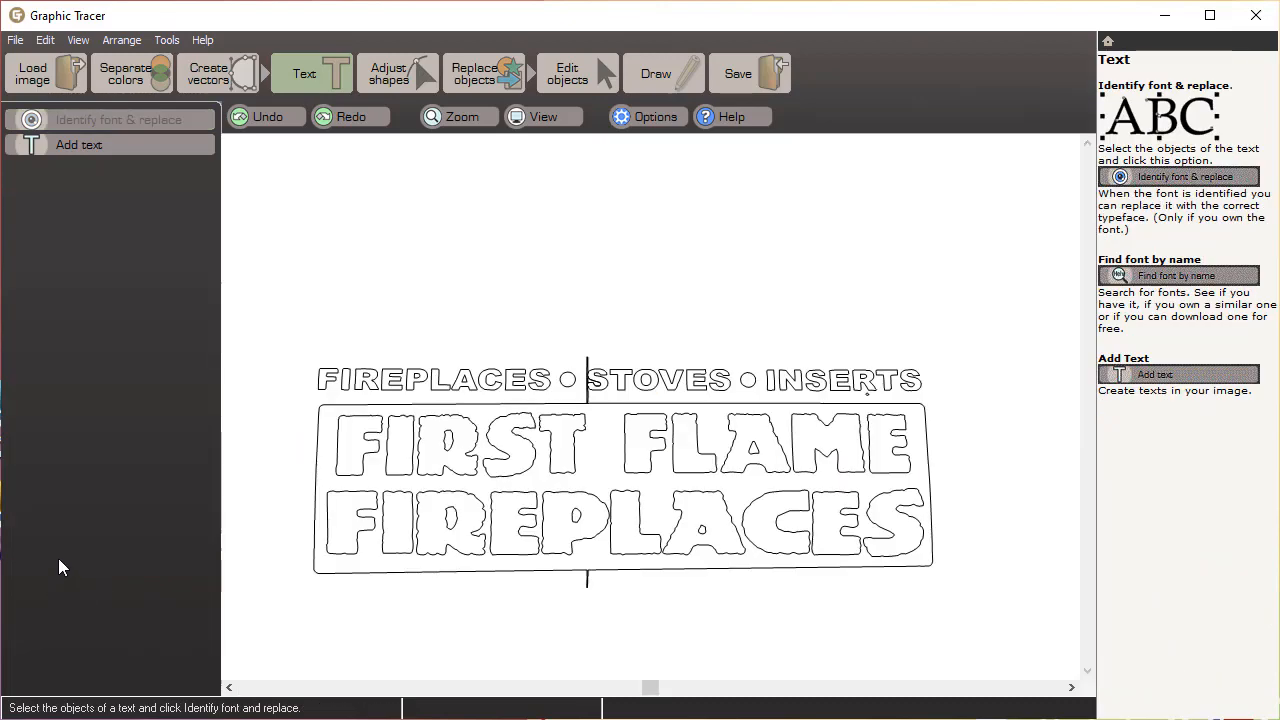
Select the letters of the FIRST FLAME line and start font identification on them as straight text.
left_click_drag(278, 397, 991, 487)
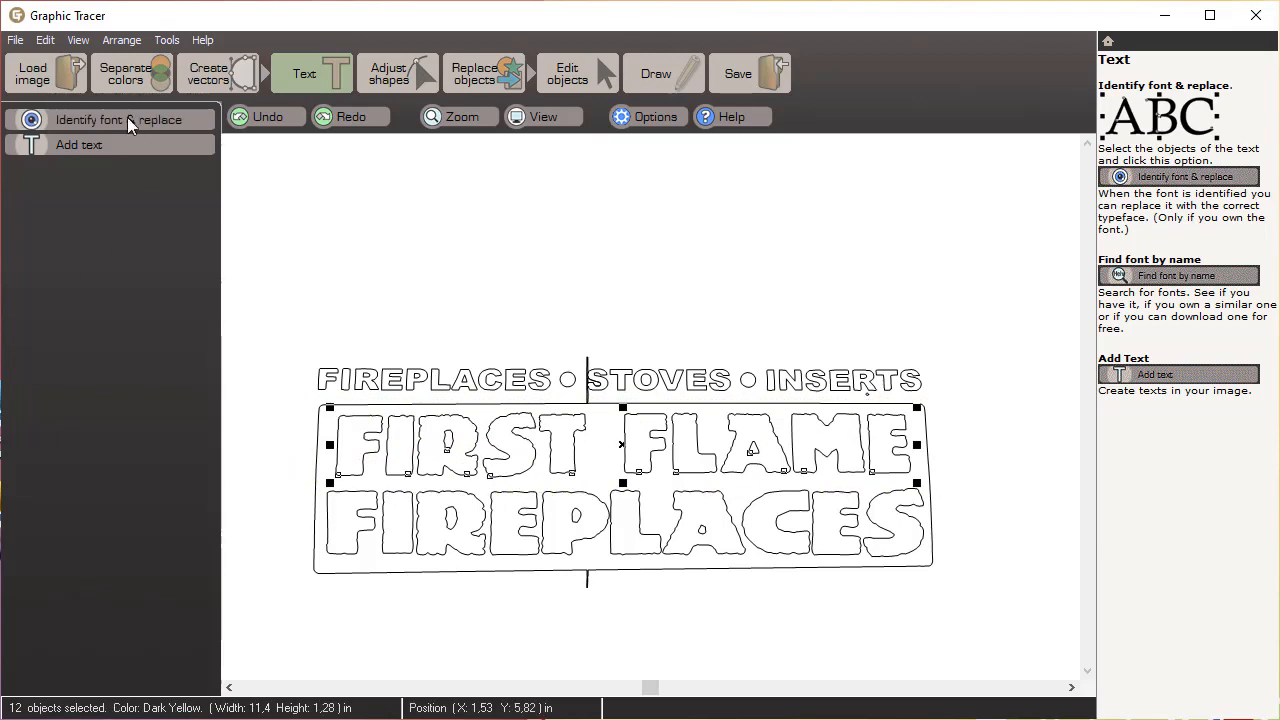
left_click(197, 112)
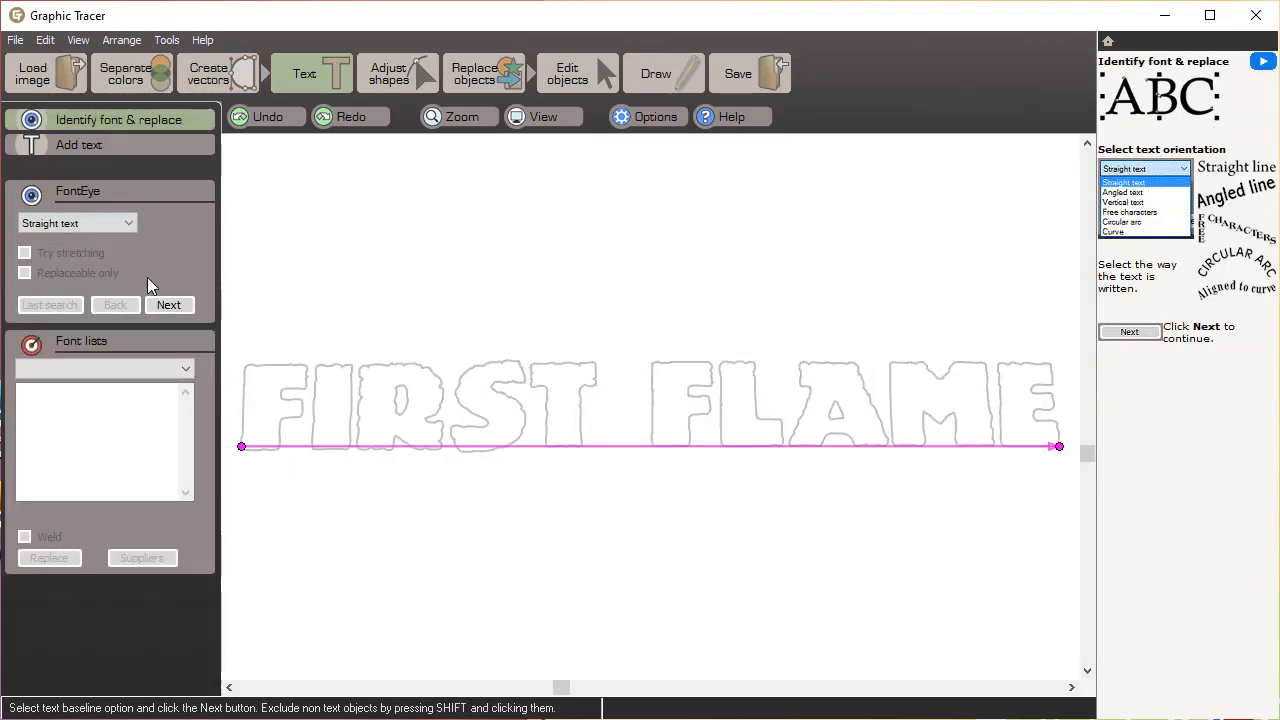
left_click(177, 312)
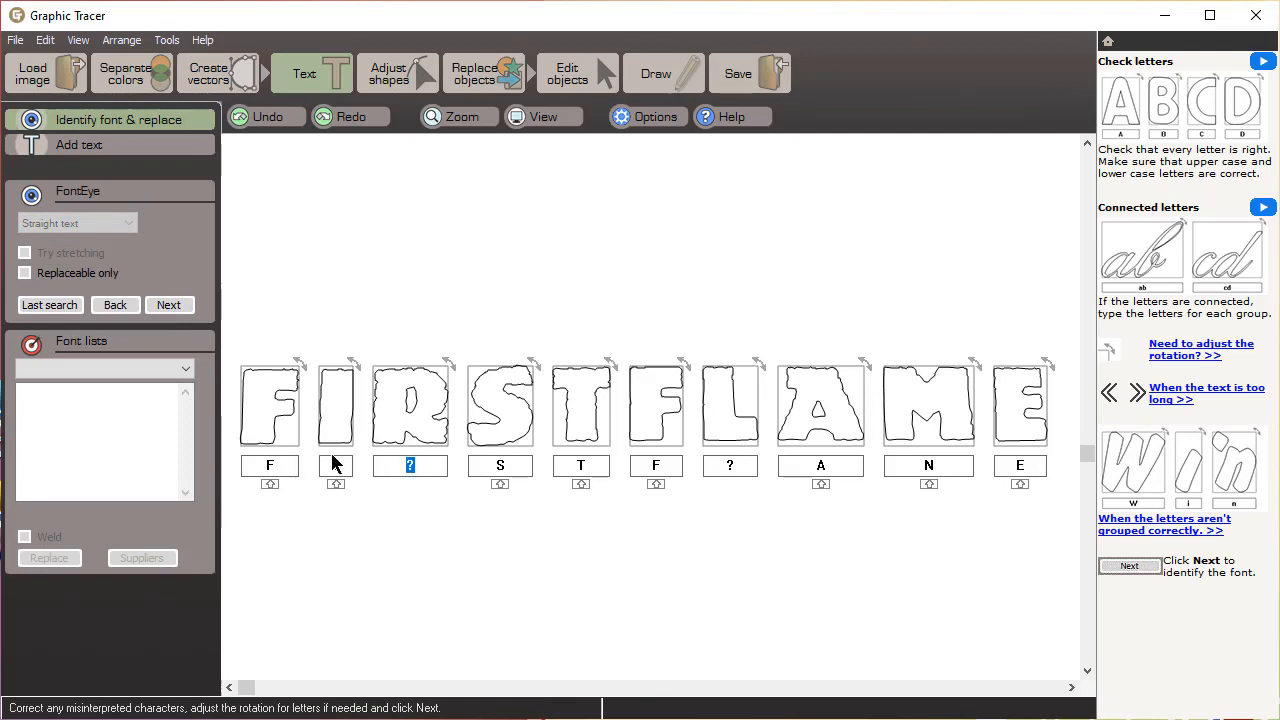
Correct the misread letter labels in FIRST FLAME, setting them to R in FIRST and L and M in FLAME.
type("R")
key("Tab")
key("Tab")
key("Tab")
key("Tab")
type("L")
key("Tab")
key("Tab")
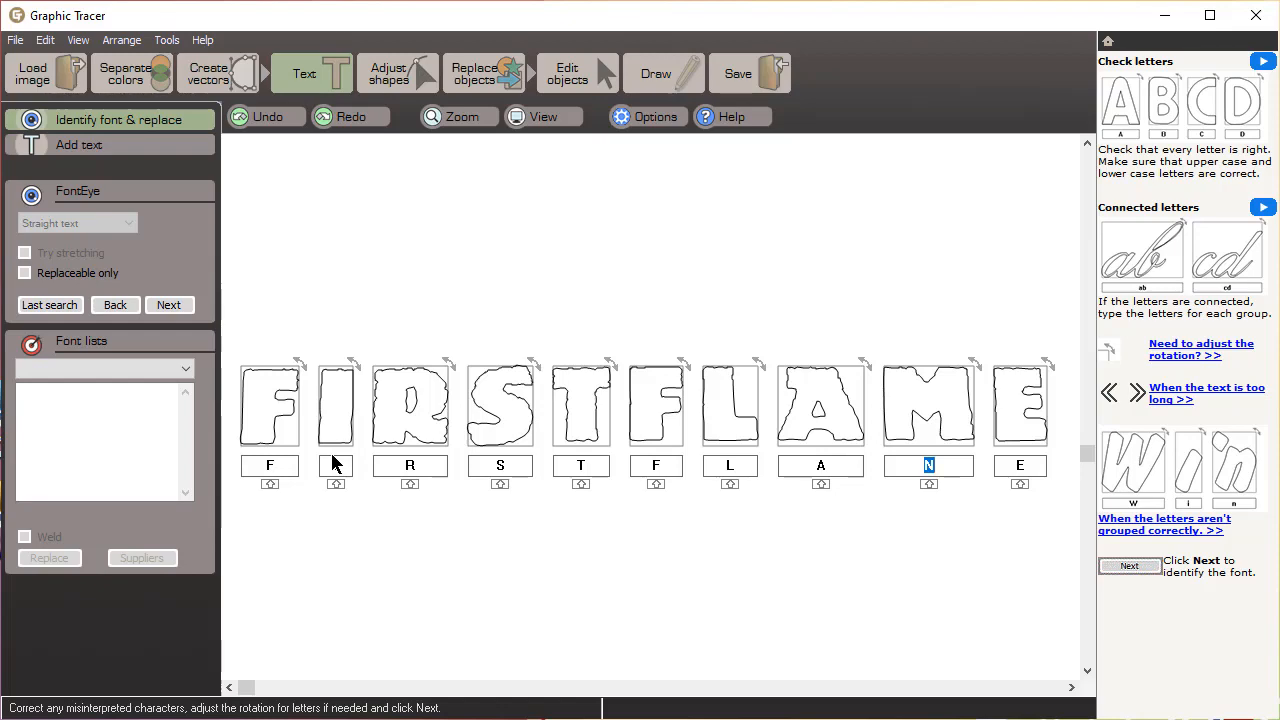
type("M")
Choose Dinosauria-Extended Normal from the Quick Add fonts list as the replacement font for FIRST FLAME.
left_click(97, 364)
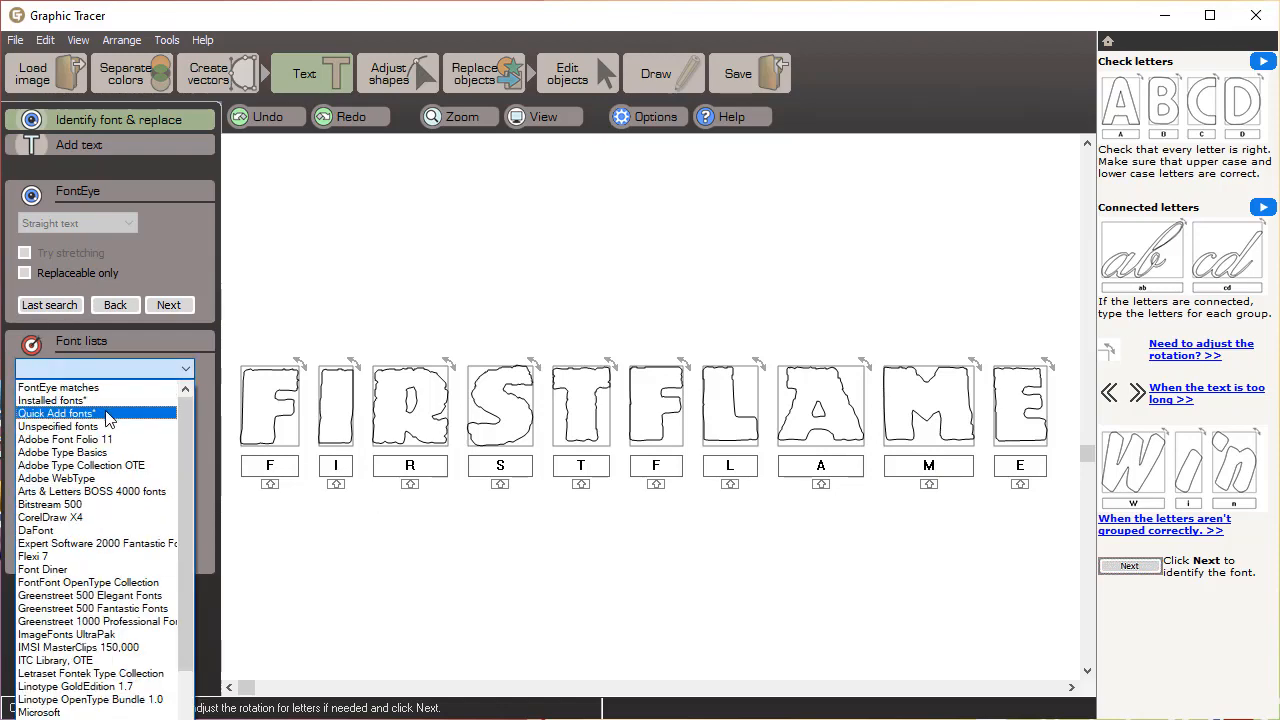
left_click(106, 412)
left_click(102, 402)
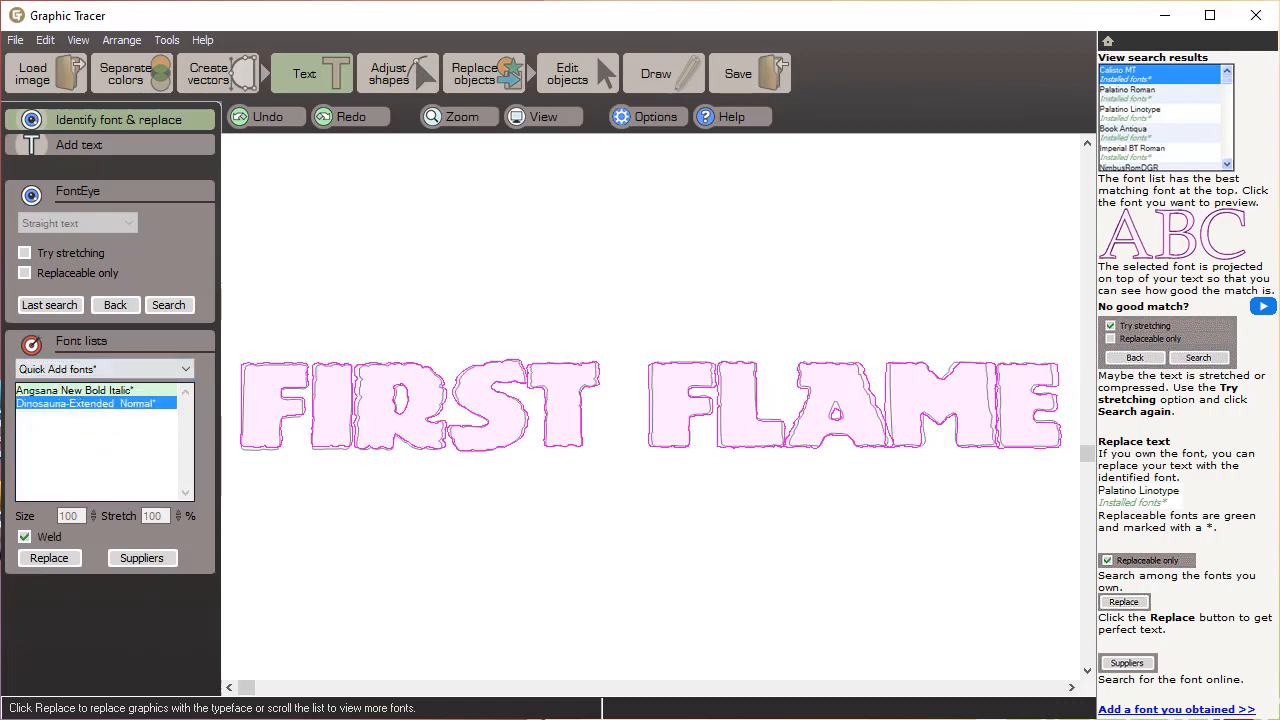
Fine-tune the horizontal spacing of the FIRST FLAME preview letters, including the final E, and replace the traced lettering with them.
left_click(1040, 442)
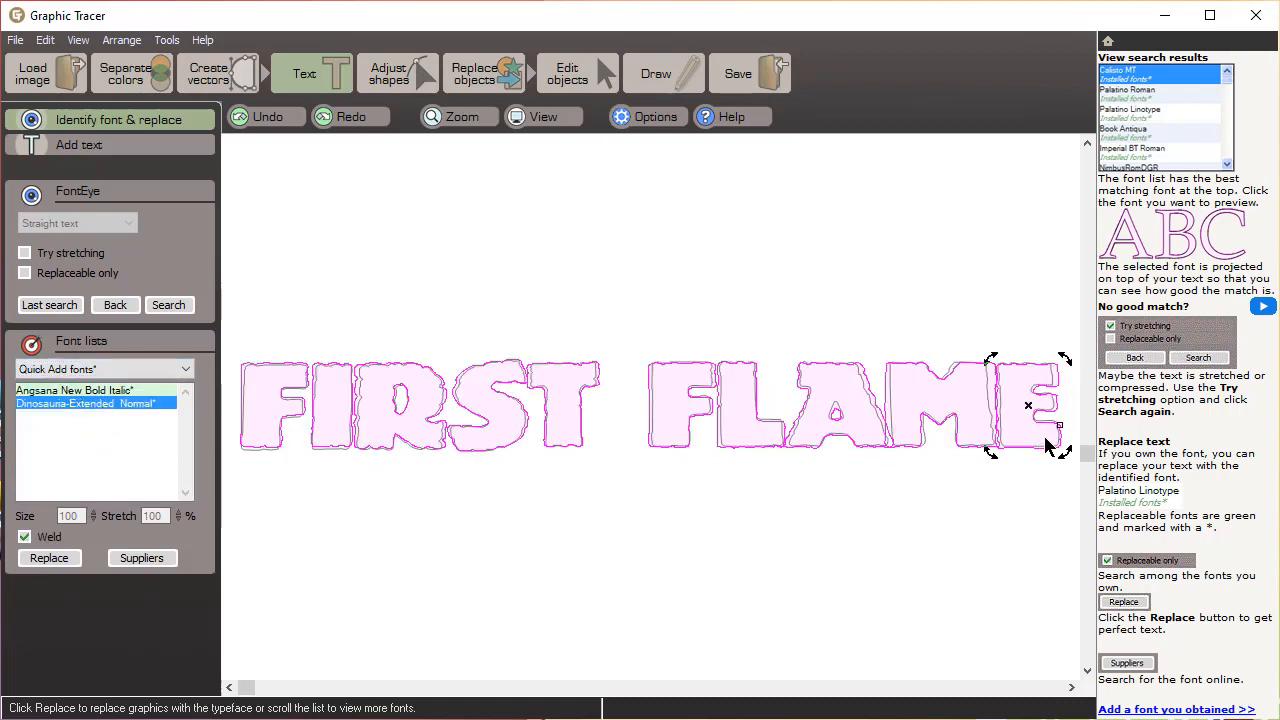
left_click_drag(1050, 418, 1057, 428)
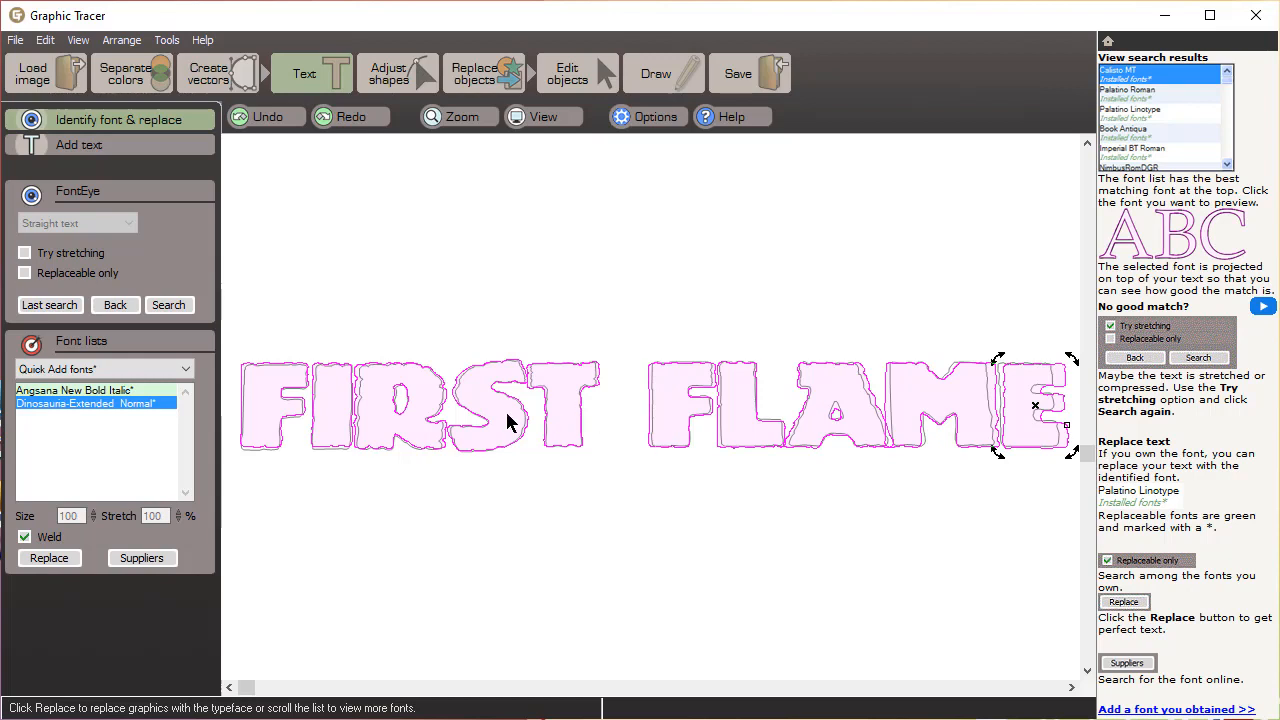
left_click(408, 434)
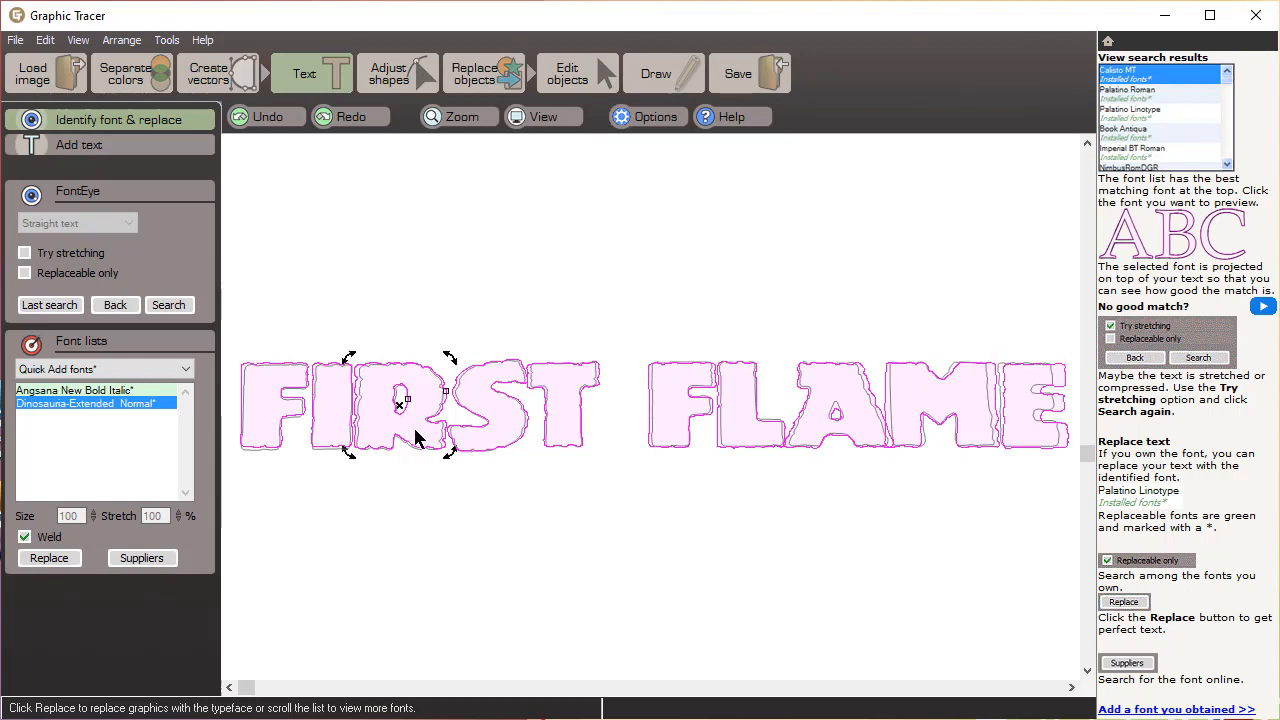
left_click(503, 436)
left_click(573, 442)
left_click(1030, 453)
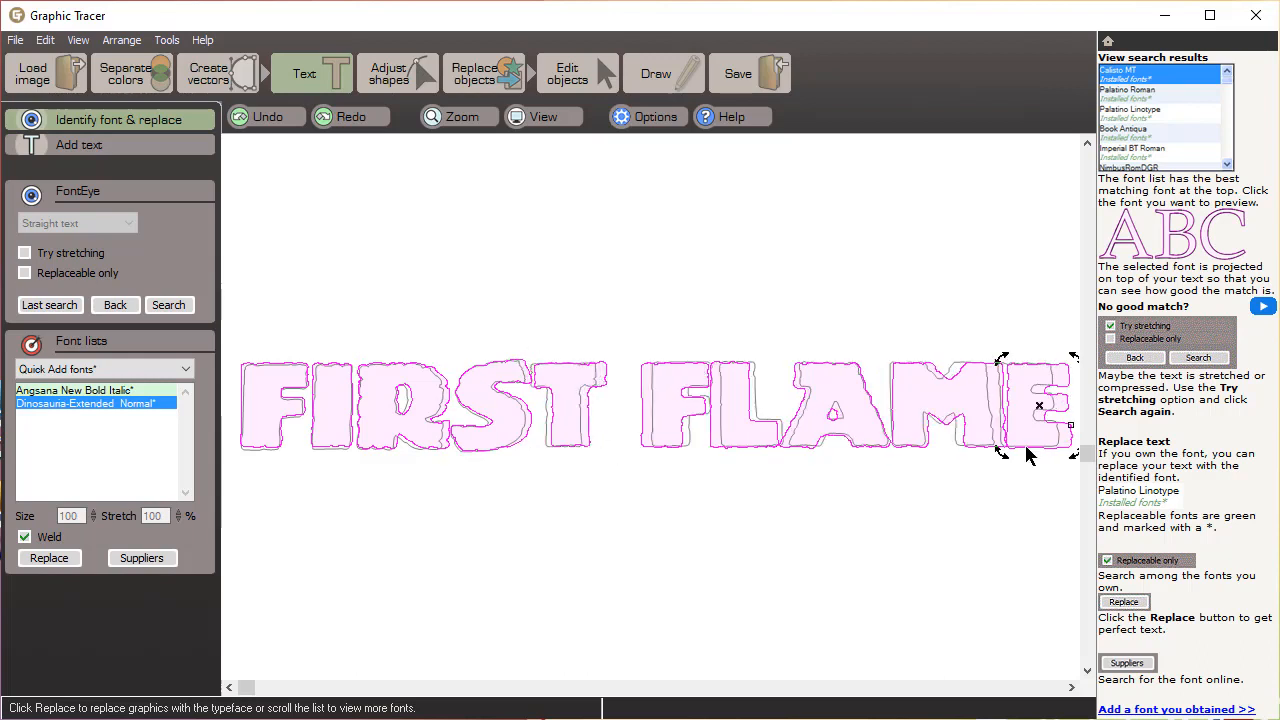
key("Right")
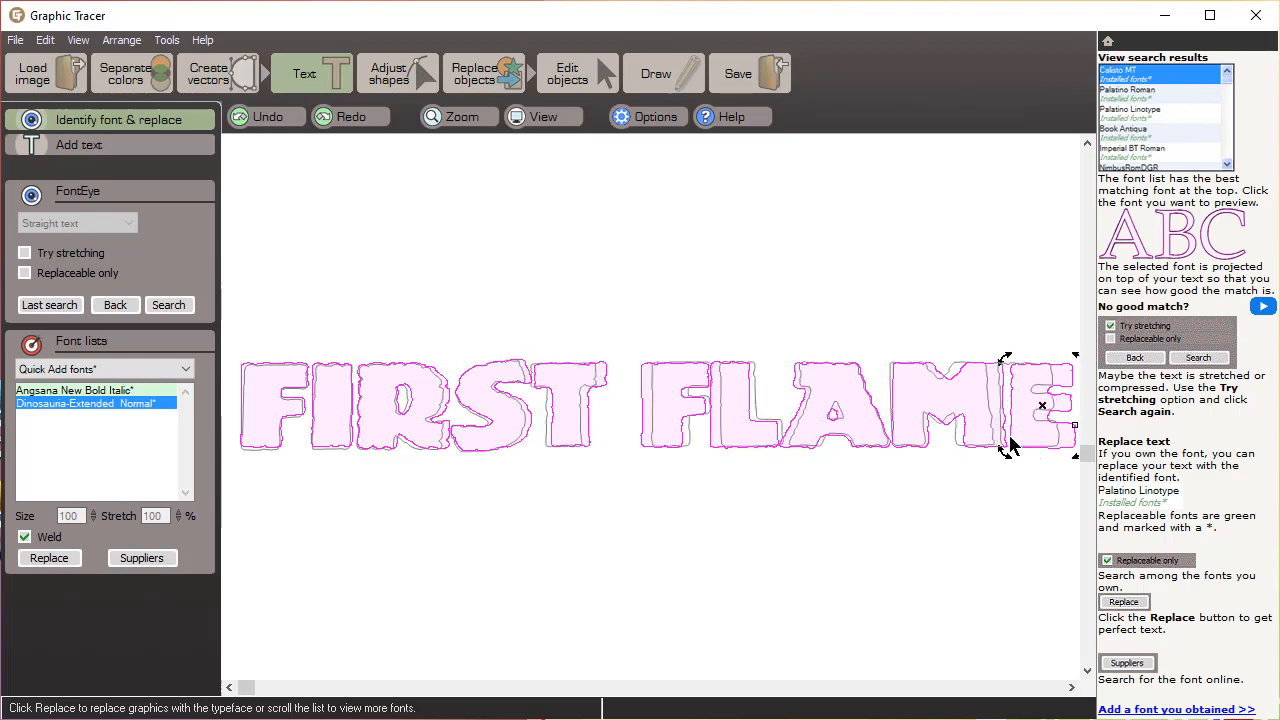
key("Left")
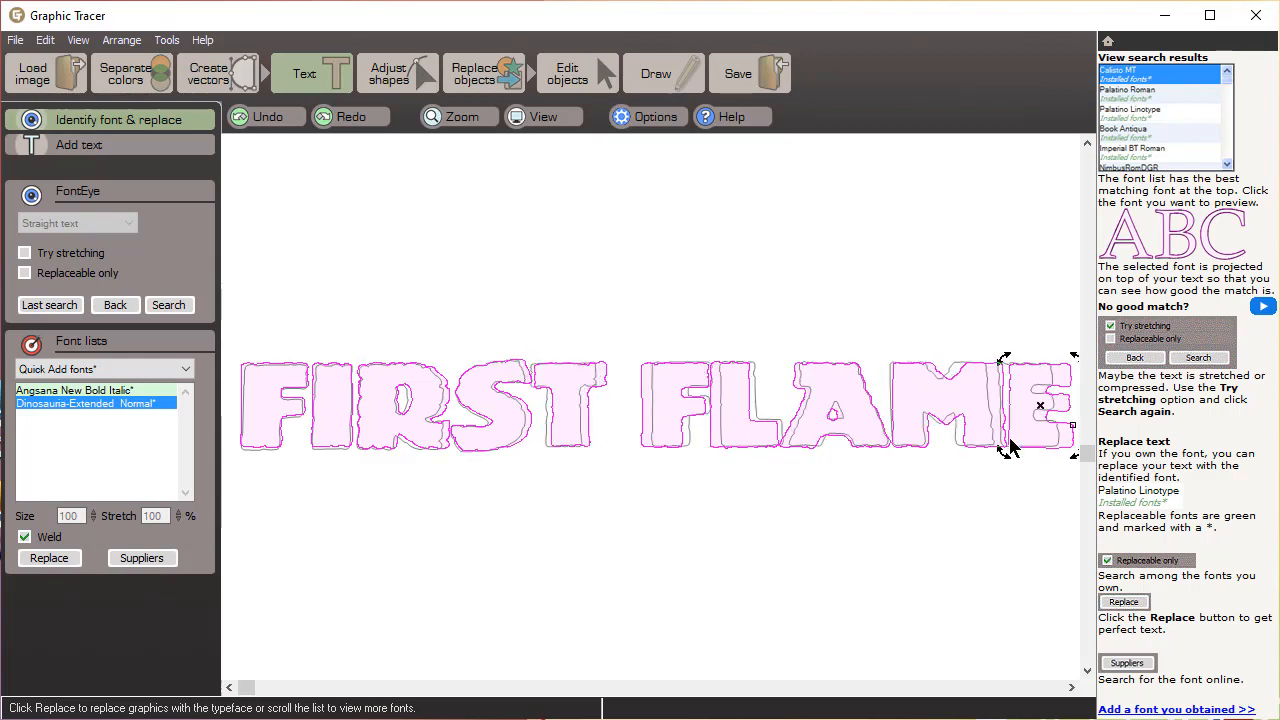
left_click(45, 558)
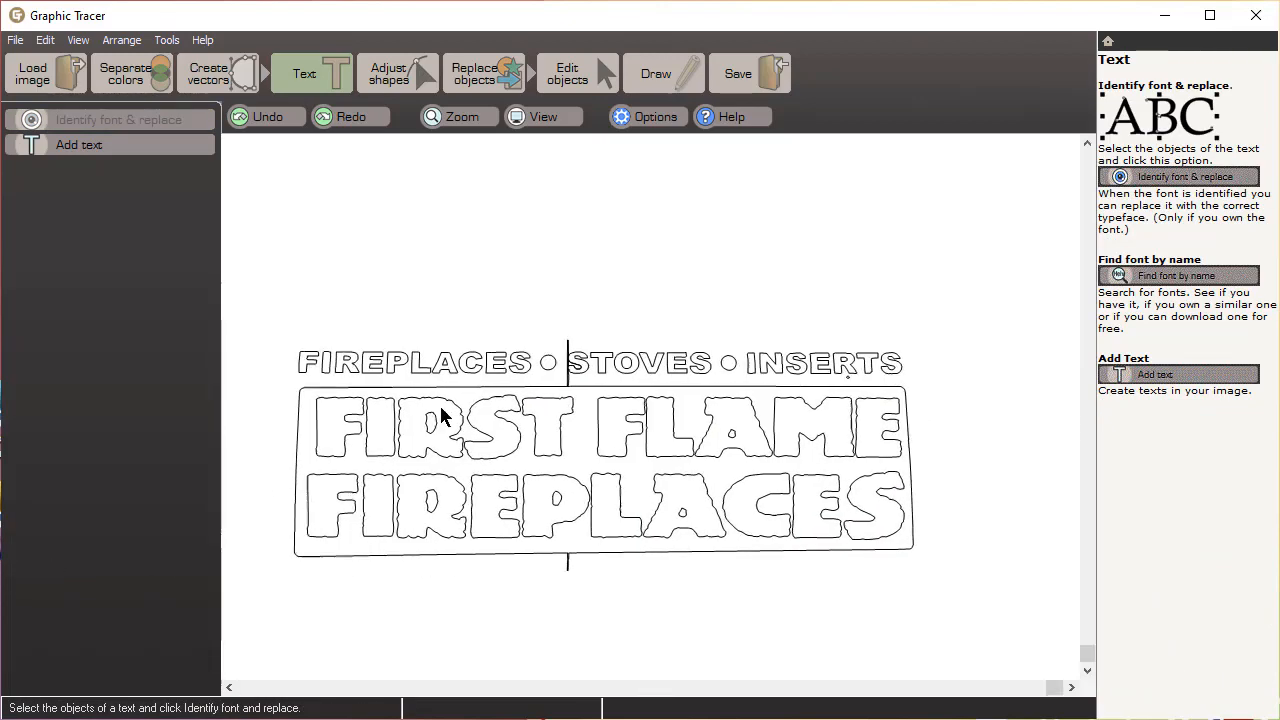
Select the small FIREPLACES word above the panel and search for matching fonts as straight text with the recognised letters.
left_click_drag(277, 322, 540, 386)
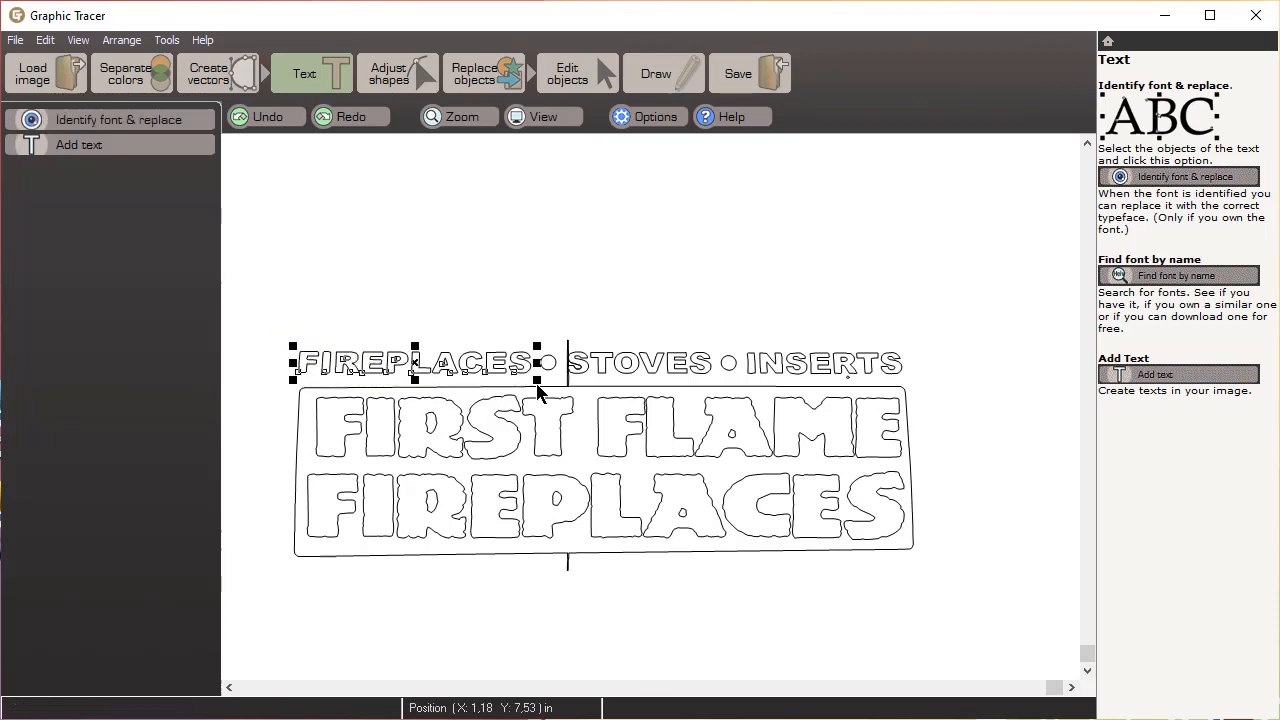
left_click(179, 121)
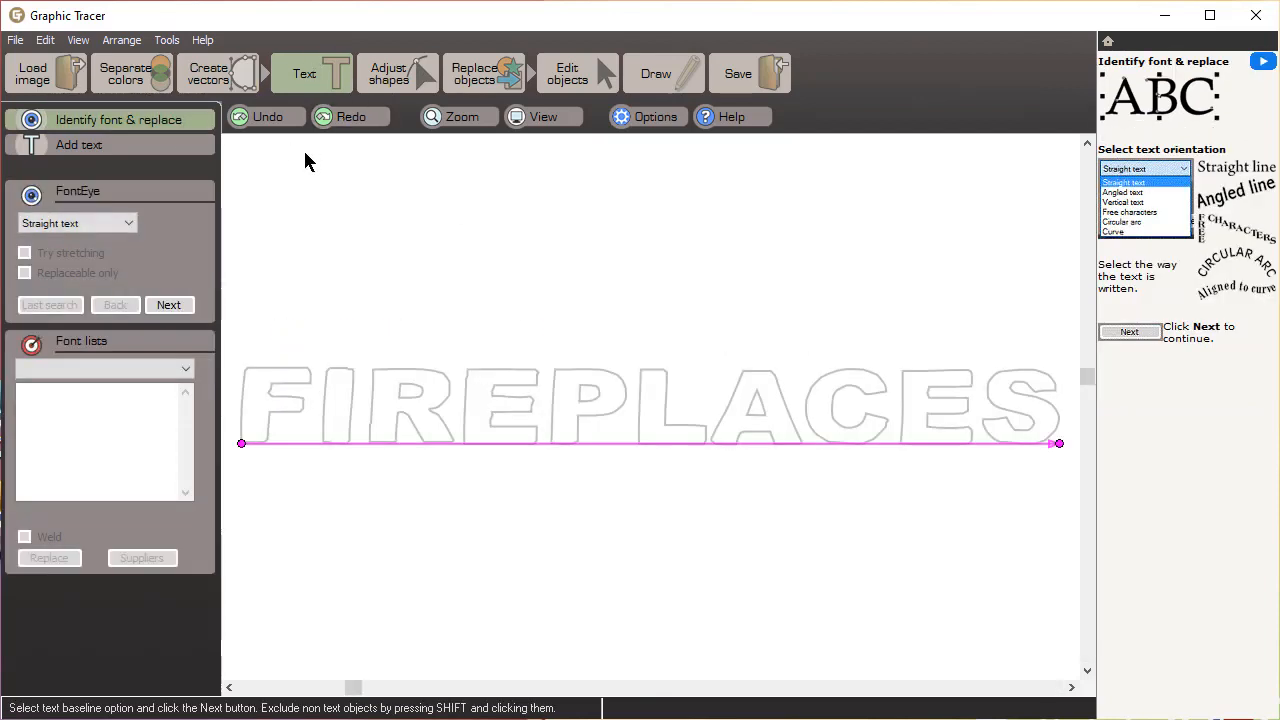
left_click(169, 305)
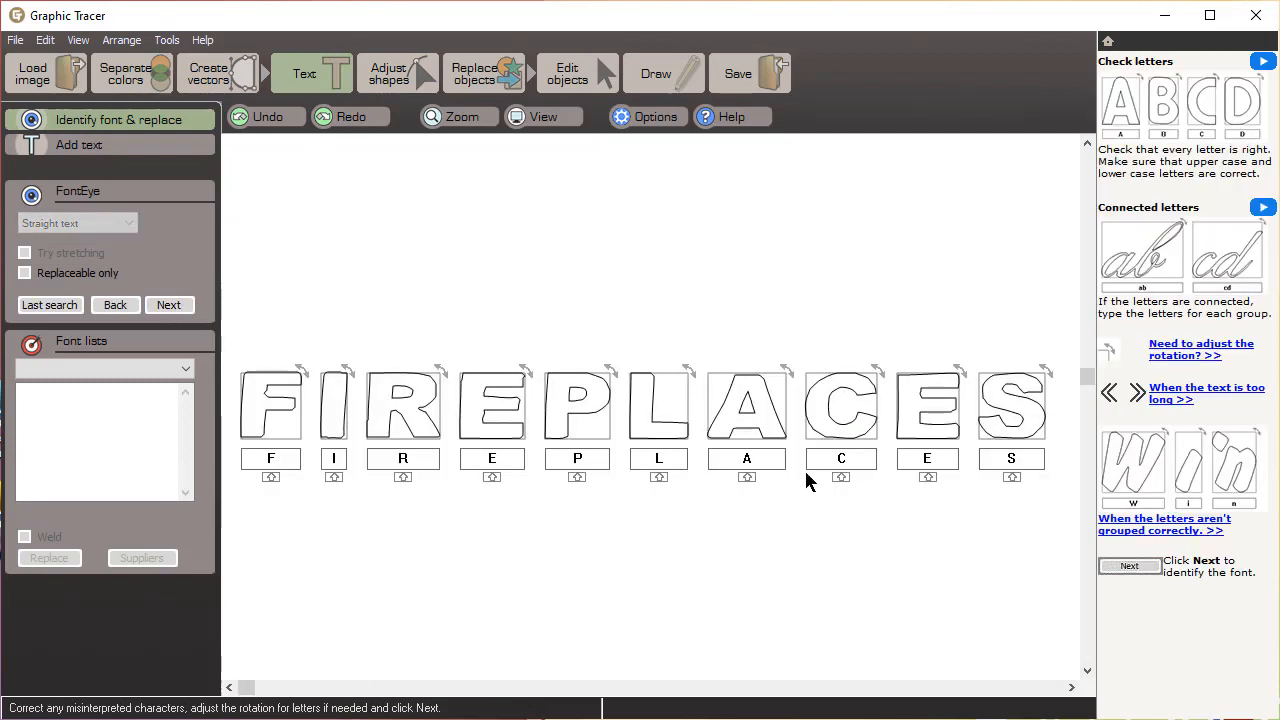
left_click(180, 315)
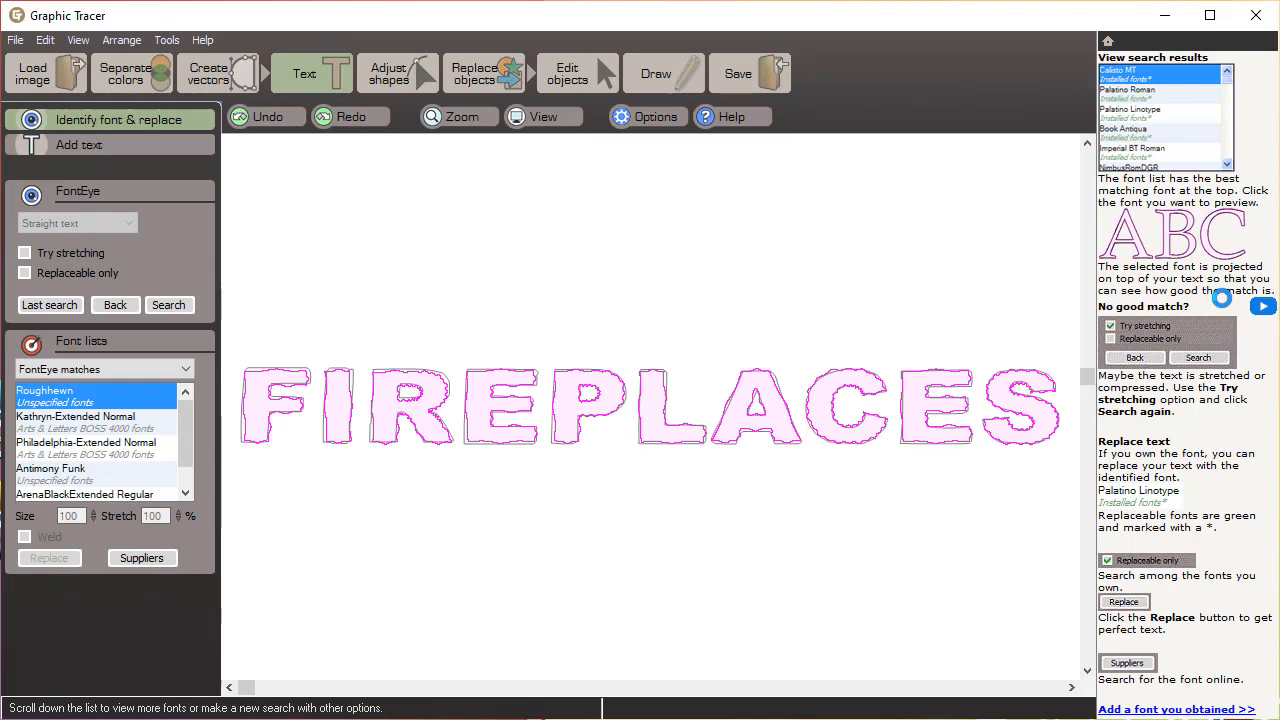
Preview the Kathryn-Extended Normal, Philadelphia-Extended Normal, Antimony Funk and ArenaBlackExtended Regular matches on the small FIREPLACES word.
left_click(119, 432)
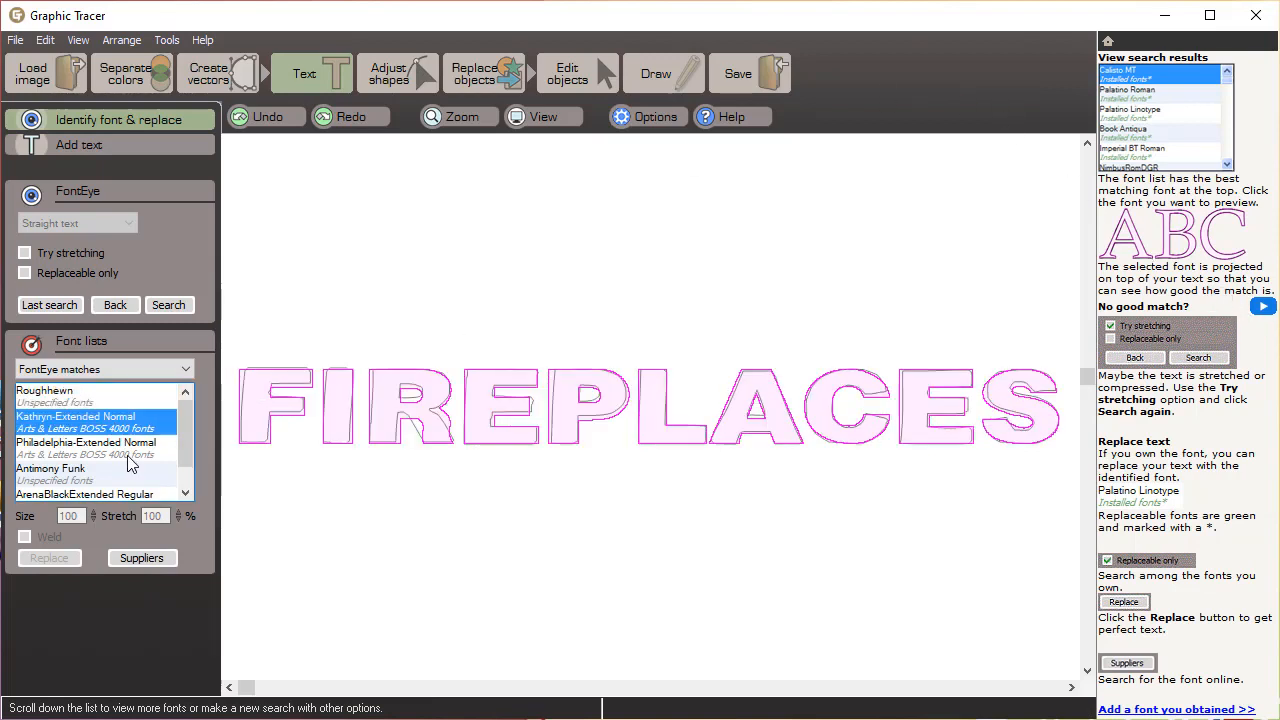
left_click(129, 459)
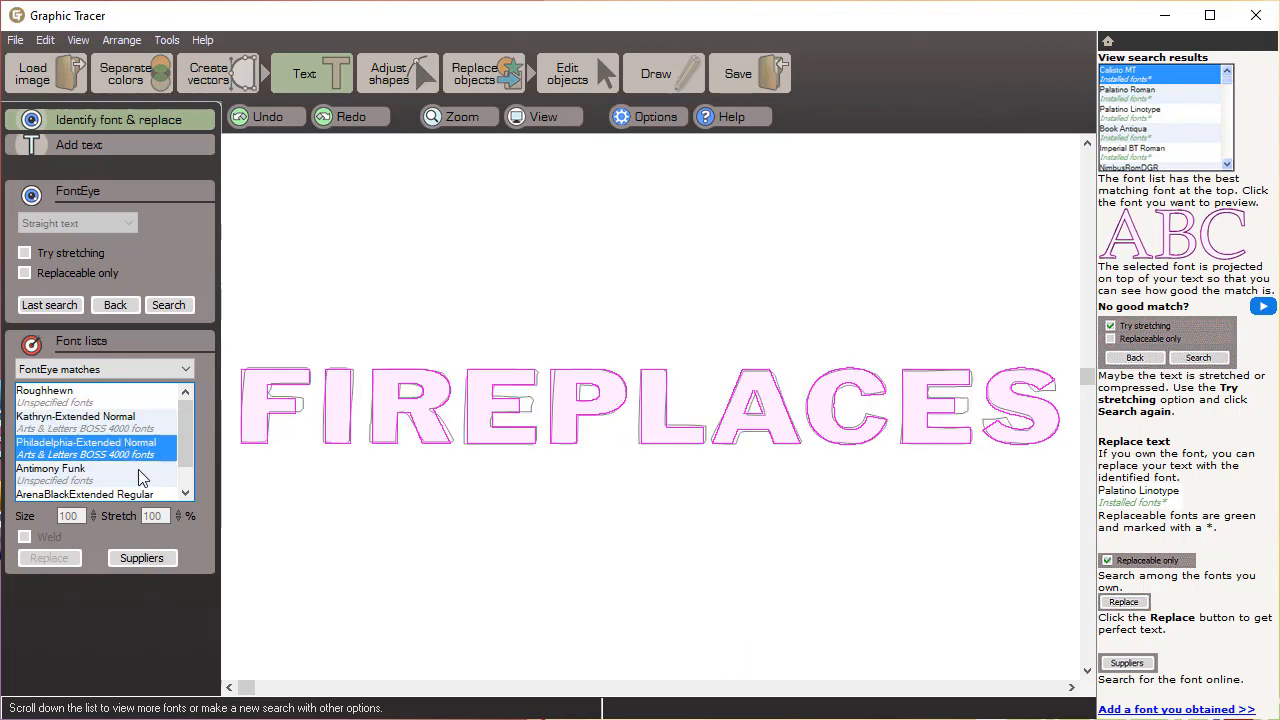
left_click(141, 476)
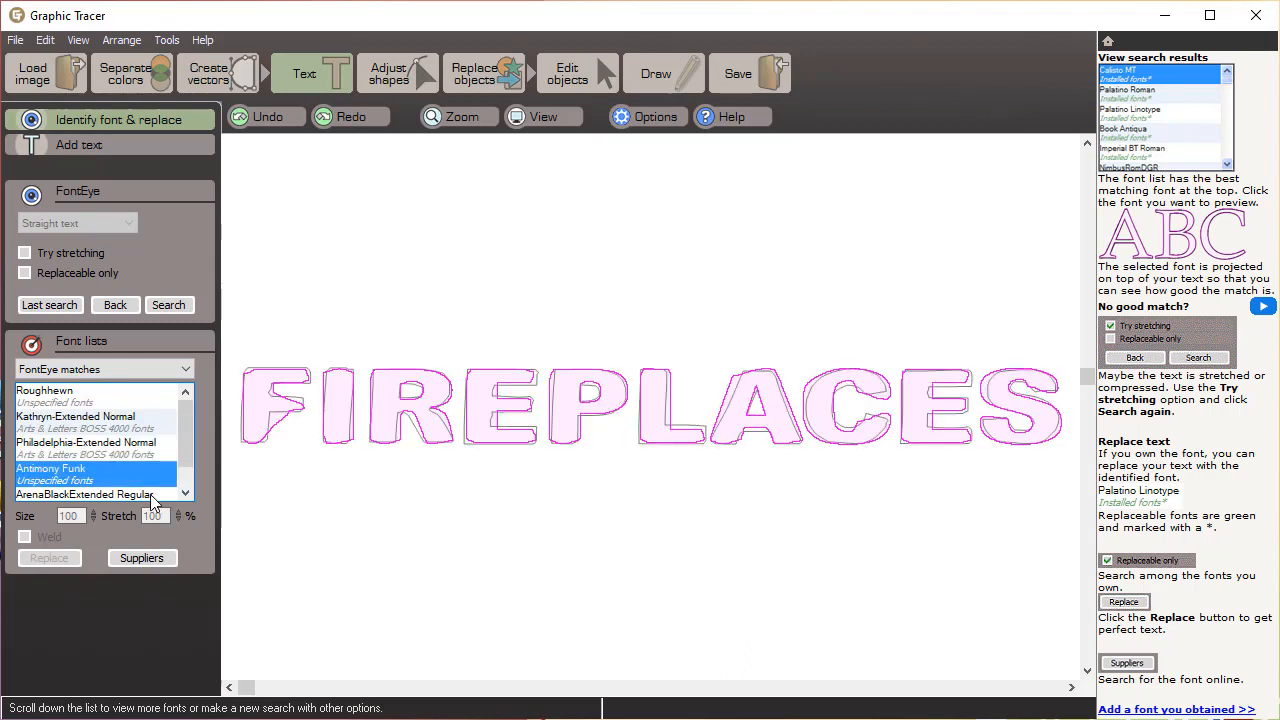
left_click(149, 494)
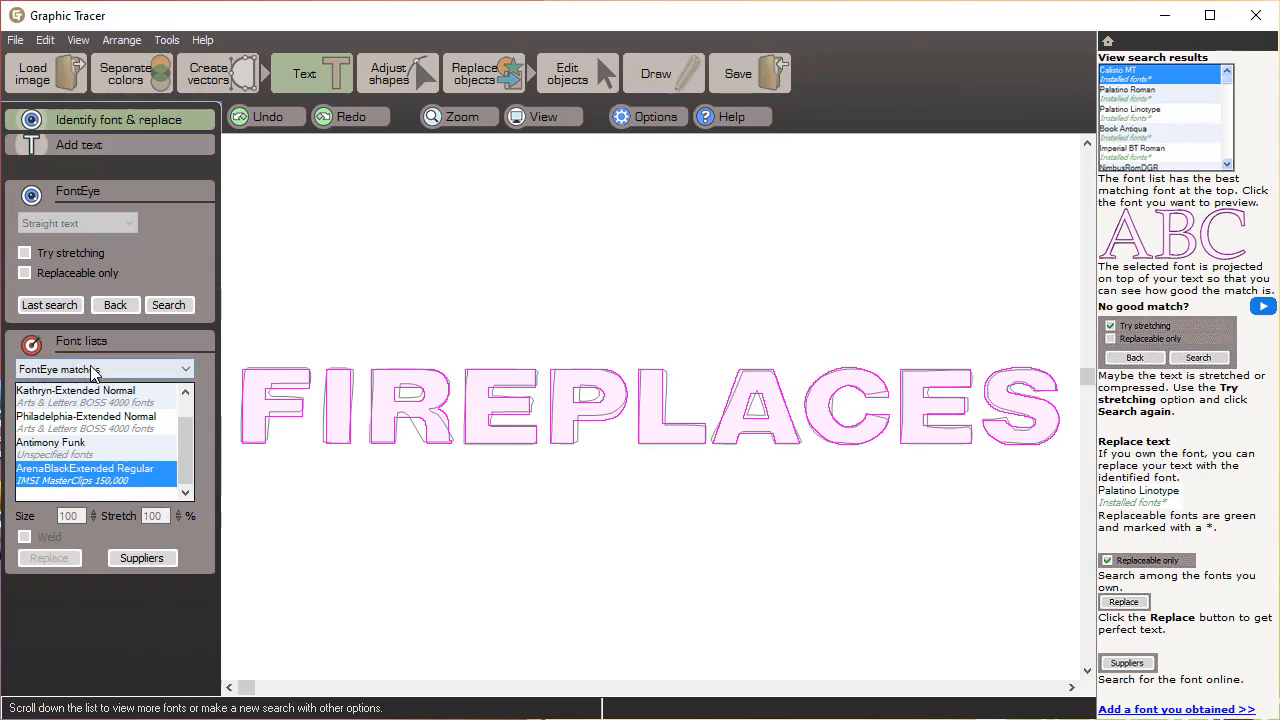
Search again with Try stretching and Replaceable only enabled, and replace the small FIREPLACES word with the Arial Black match.
left_click(25, 253)
left_click(25, 273)
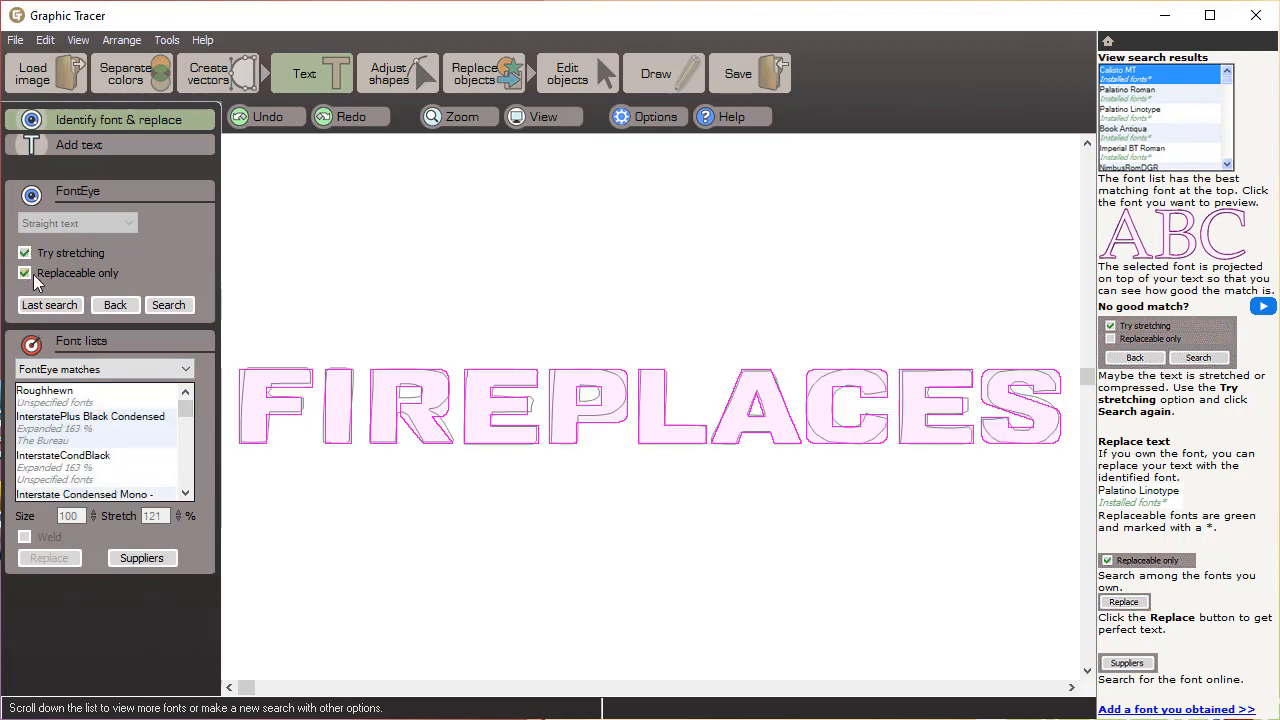
left_click(181, 306)
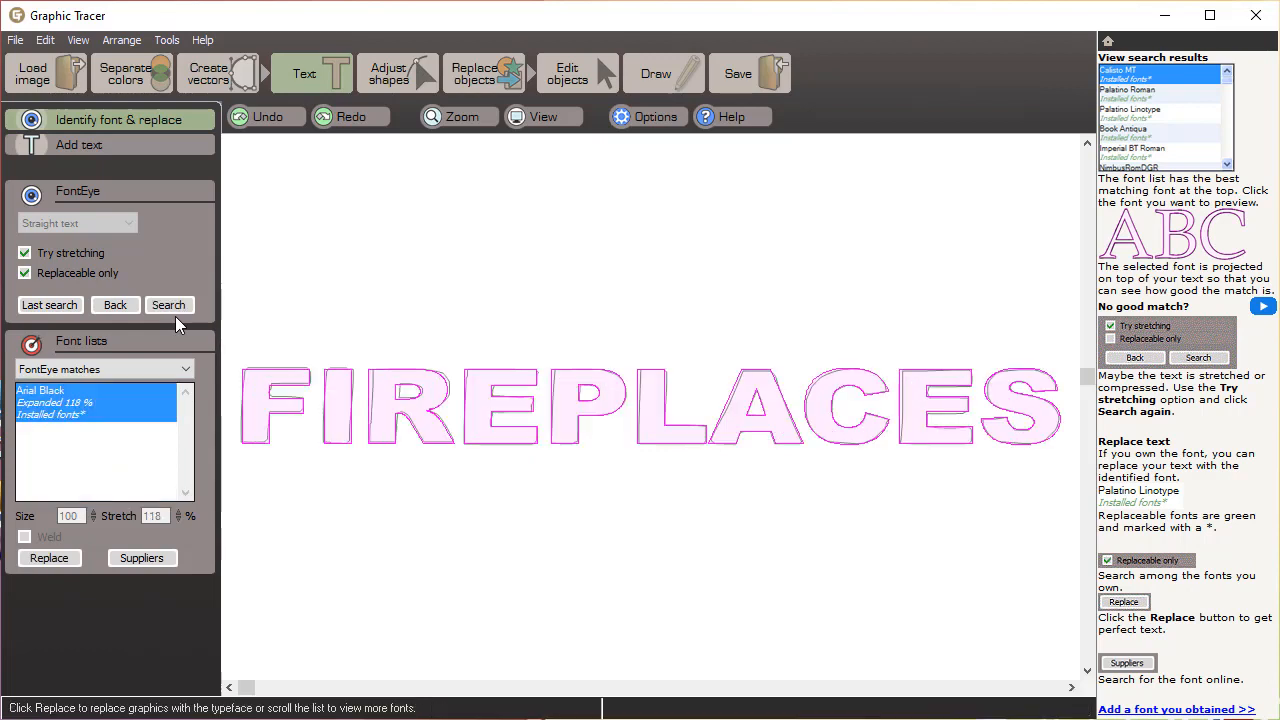
left_click(49, 558)
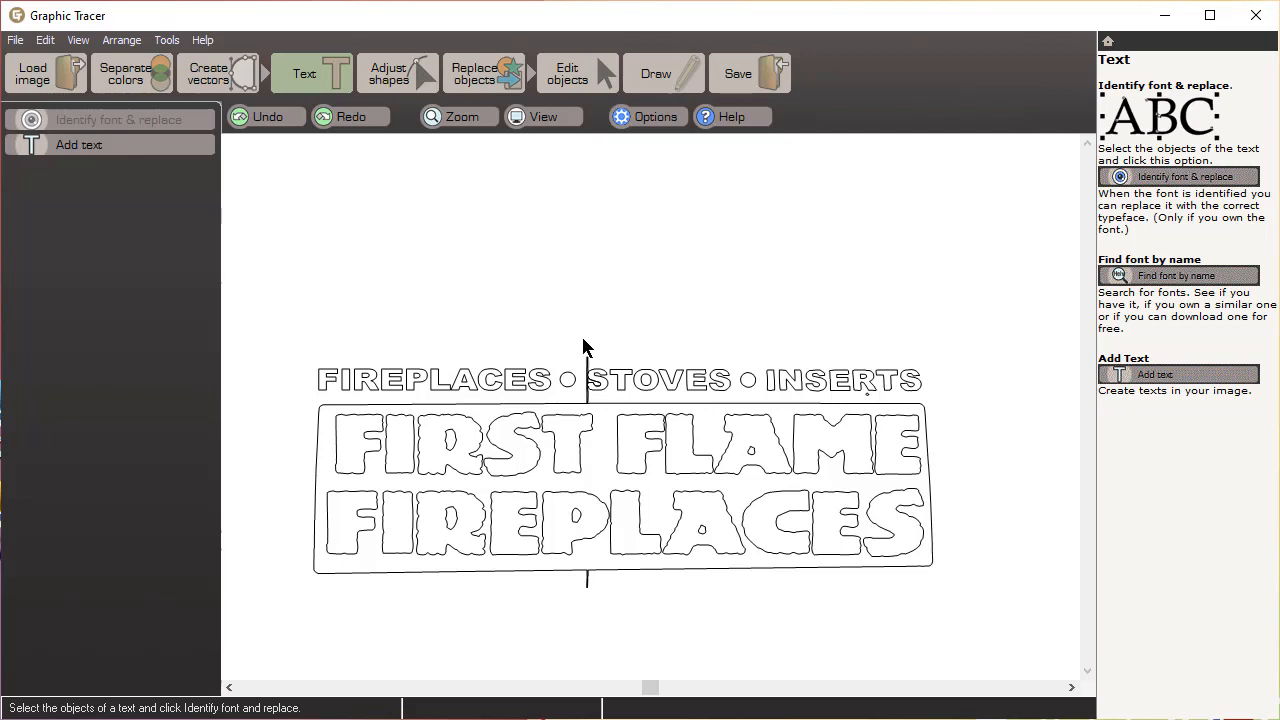
Identify STOVES as straight text without the stray vertical line, reuse the last search's font, and replace the traced word with Arial Black.
left_click_drag(576, 335, 736, 410)
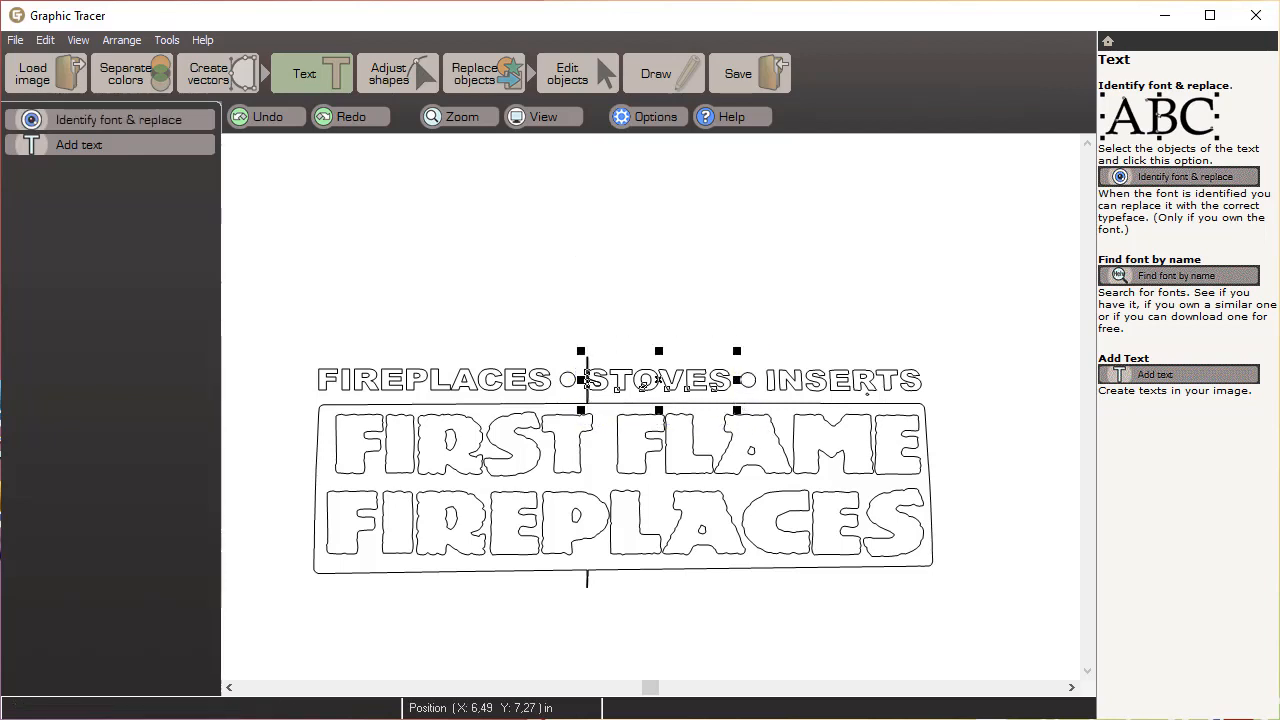
left_click(176, 119)
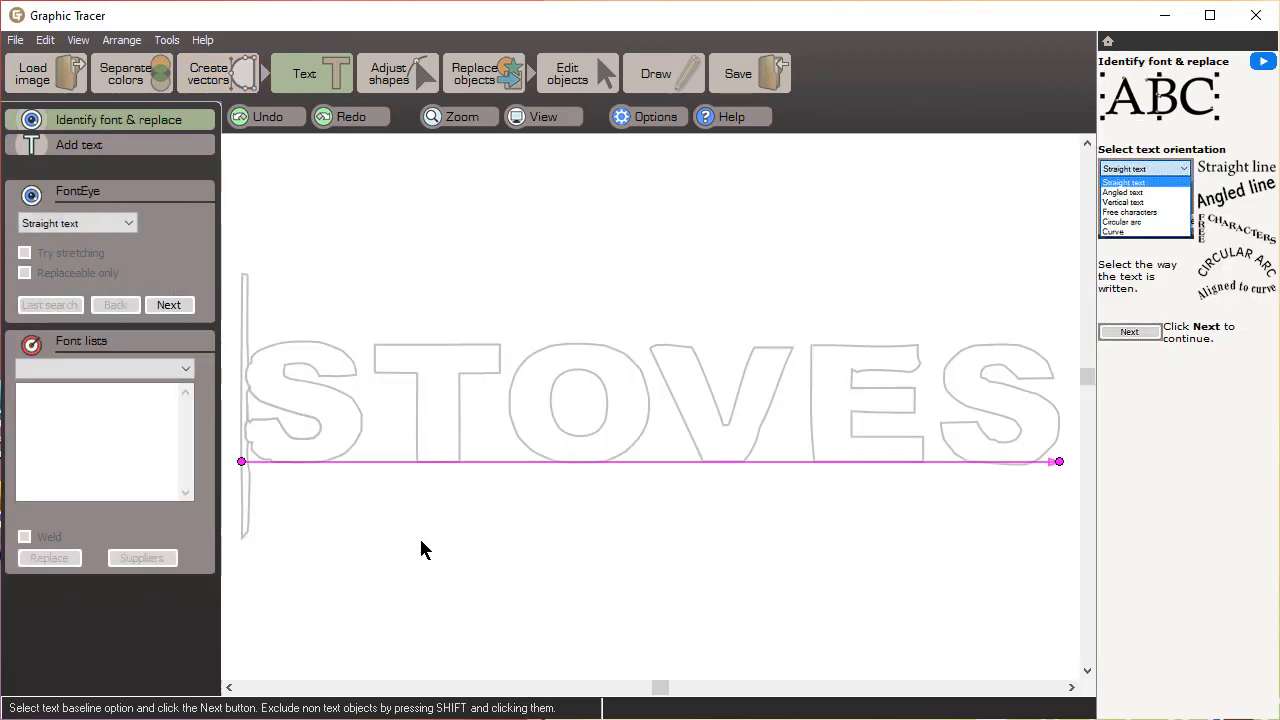
left_click(245, 519, "shift")
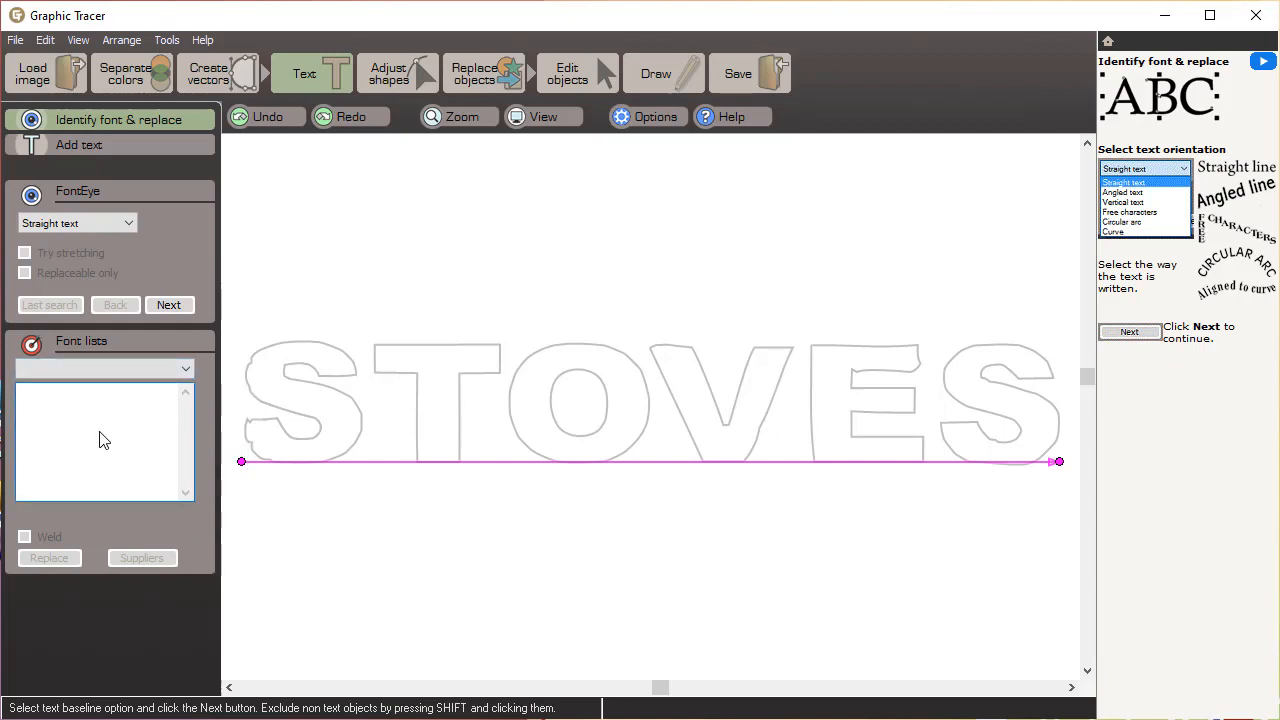
left_click(169, 312)
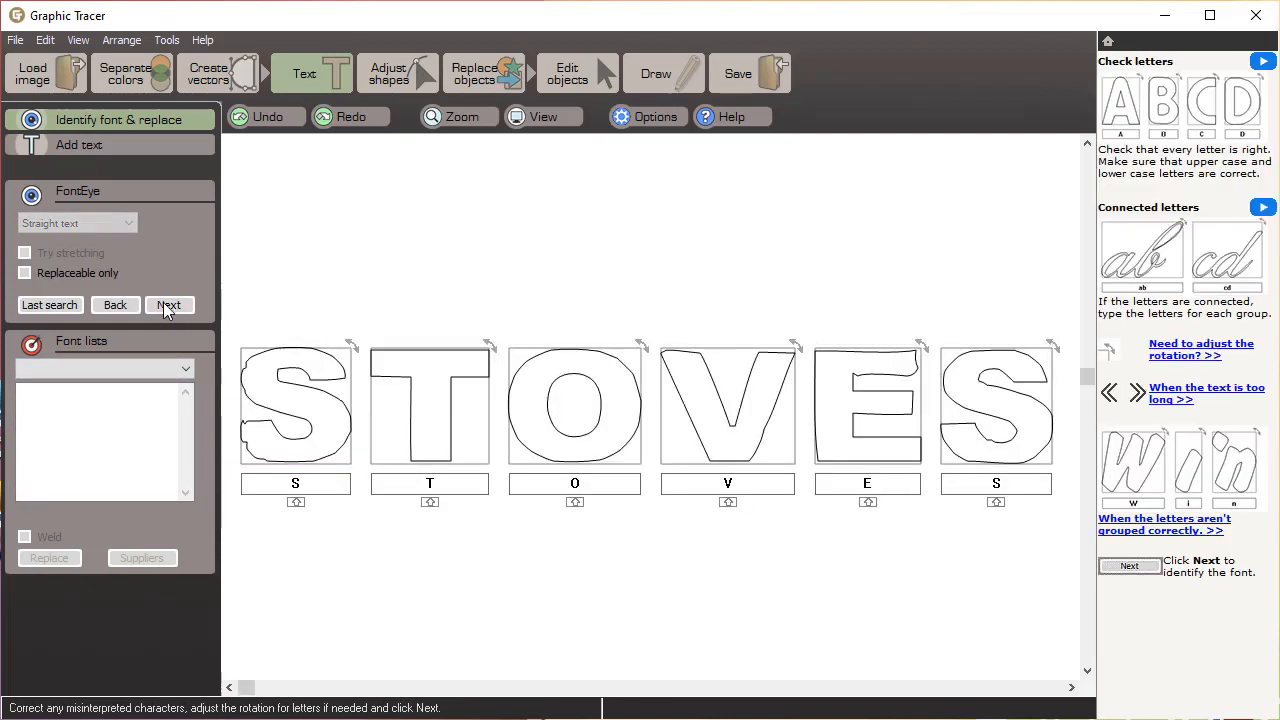
left_click(47, 304)
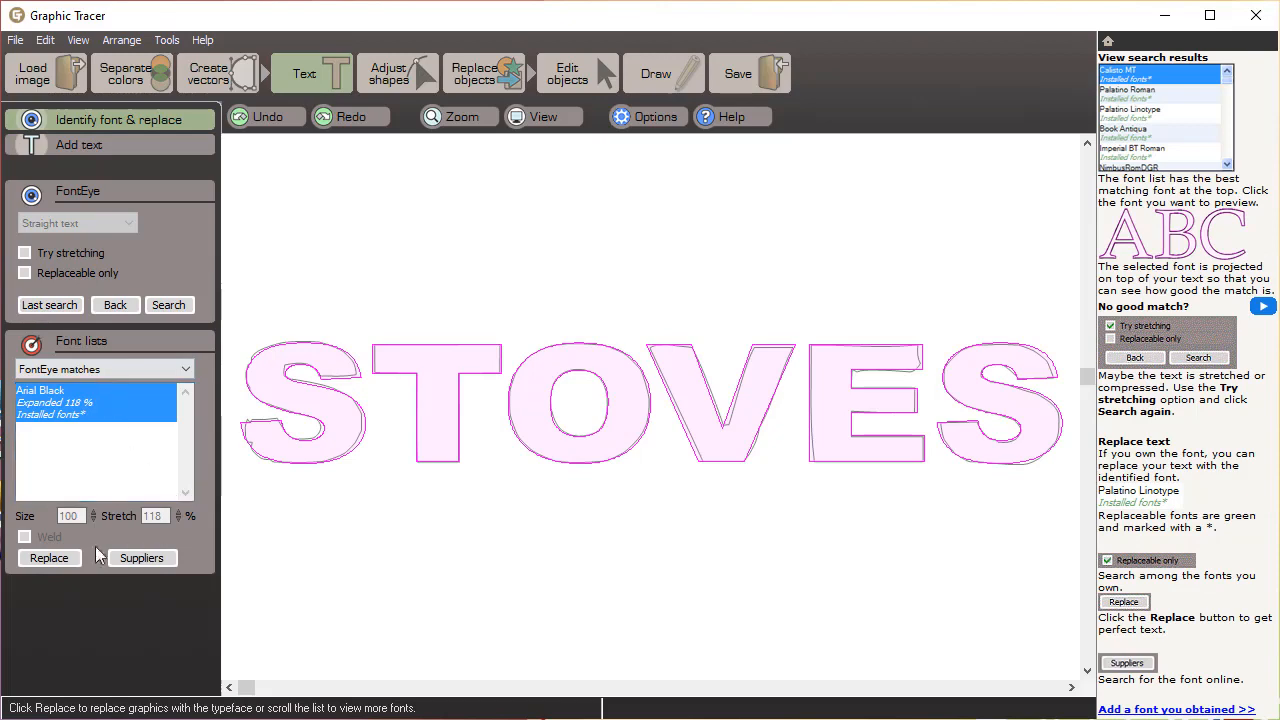
left_click(65, 558)
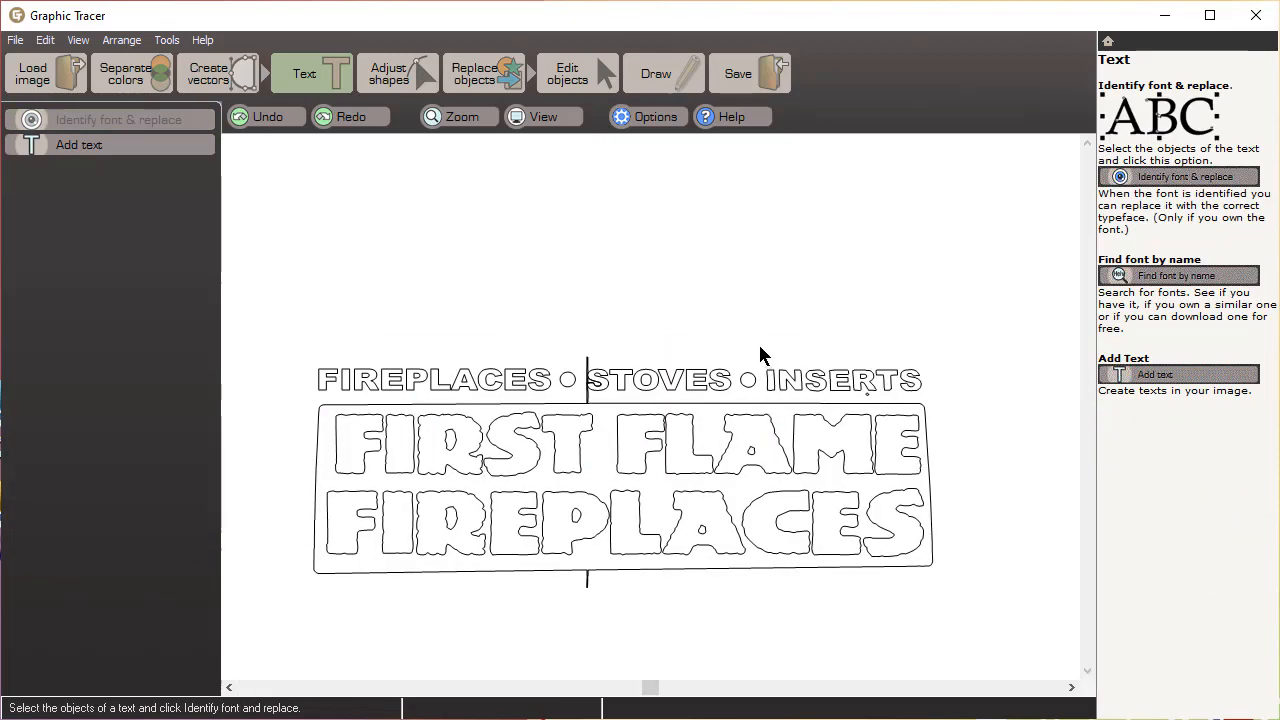
Identify INSERTS as straight text, reuse the last search's font, and replace the traced word with Arial Black.
left_click_drag(756, 346, 926, 418)
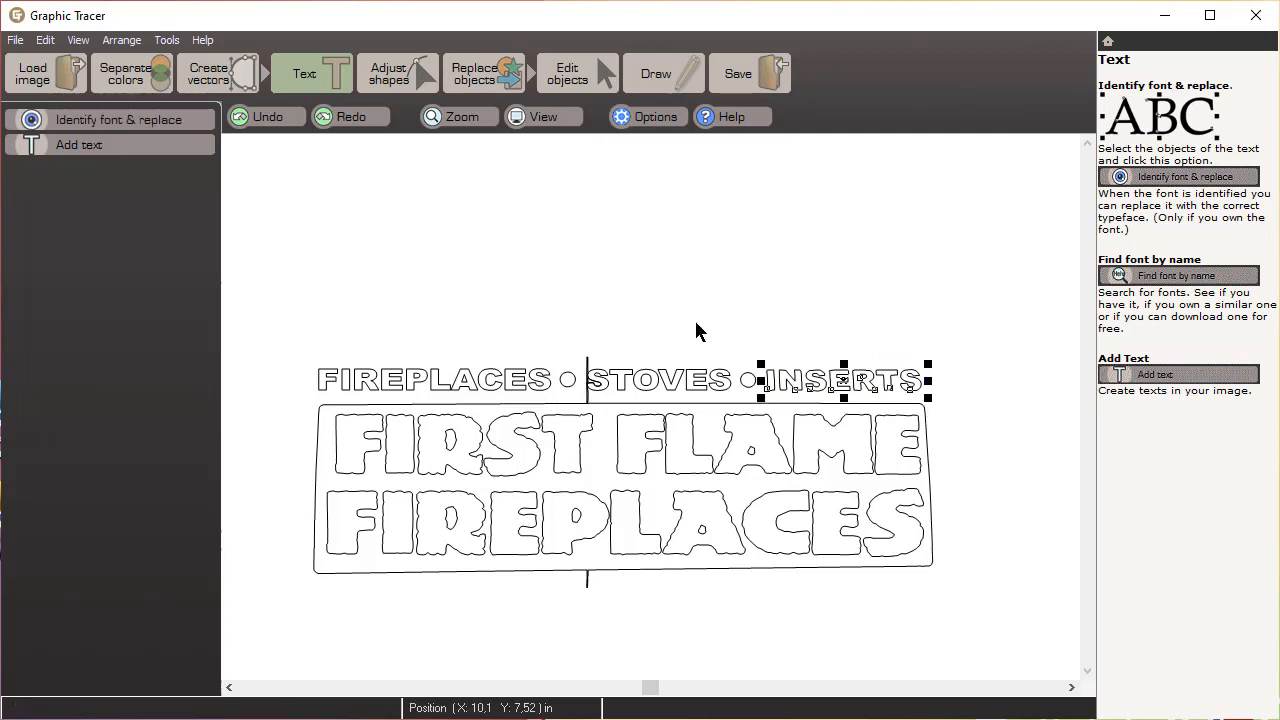
left_click(170, 120)
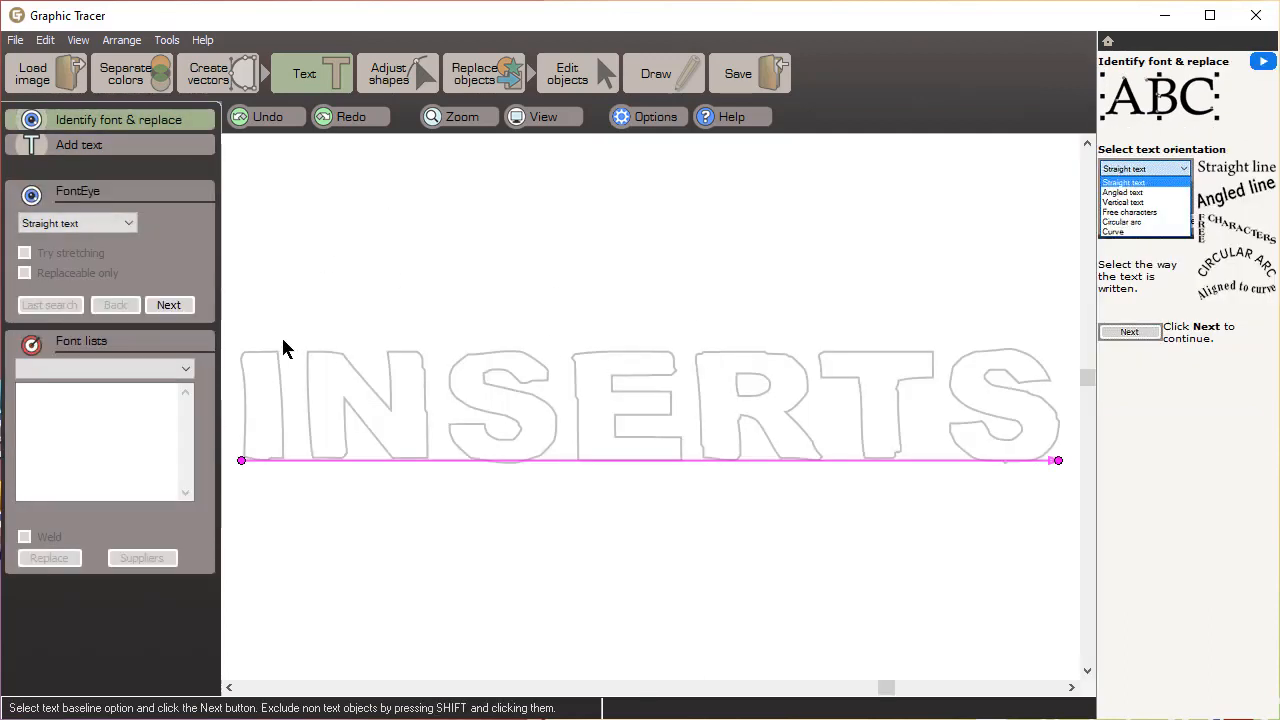
left_click(178, 307)
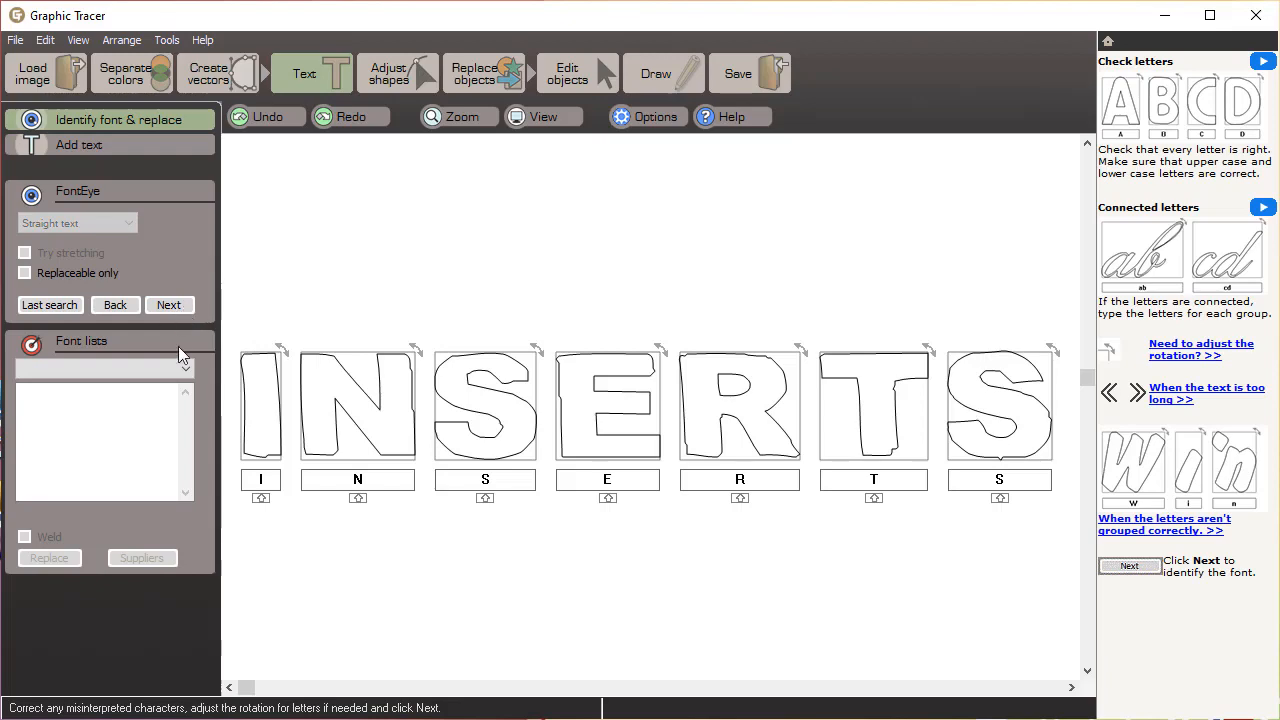
left_click(67, 310)
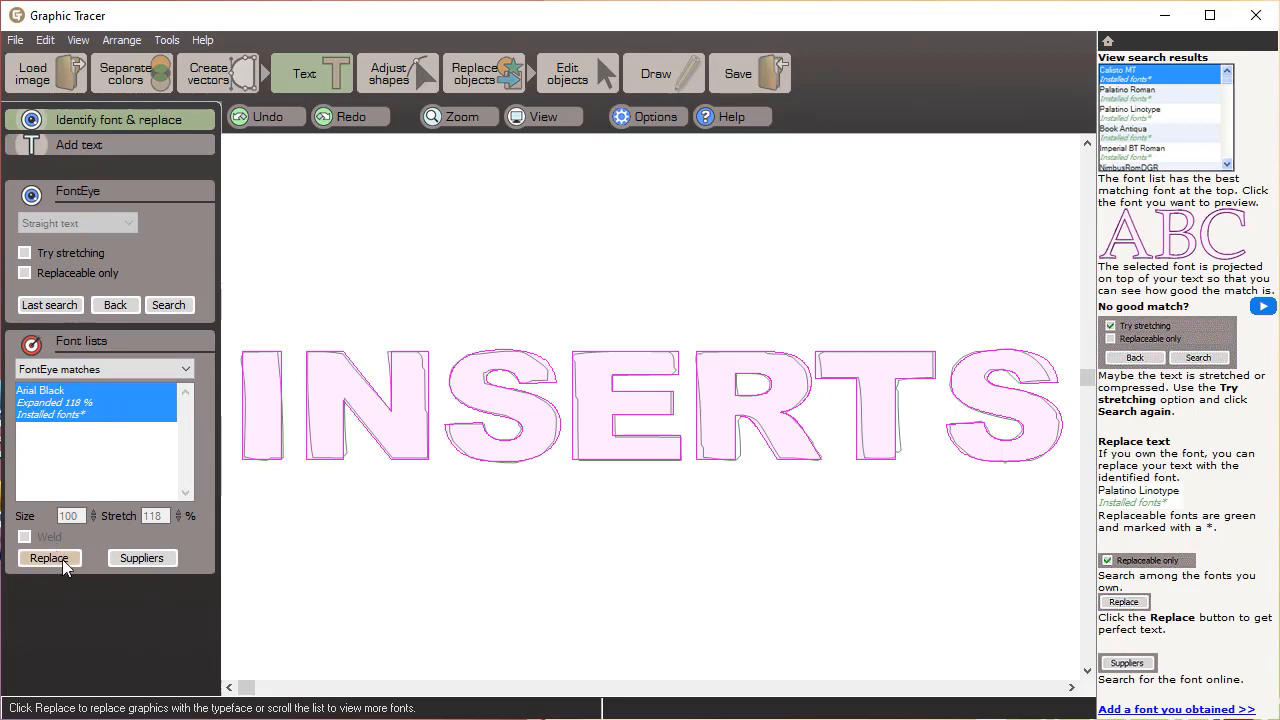
left_click(49, 558)
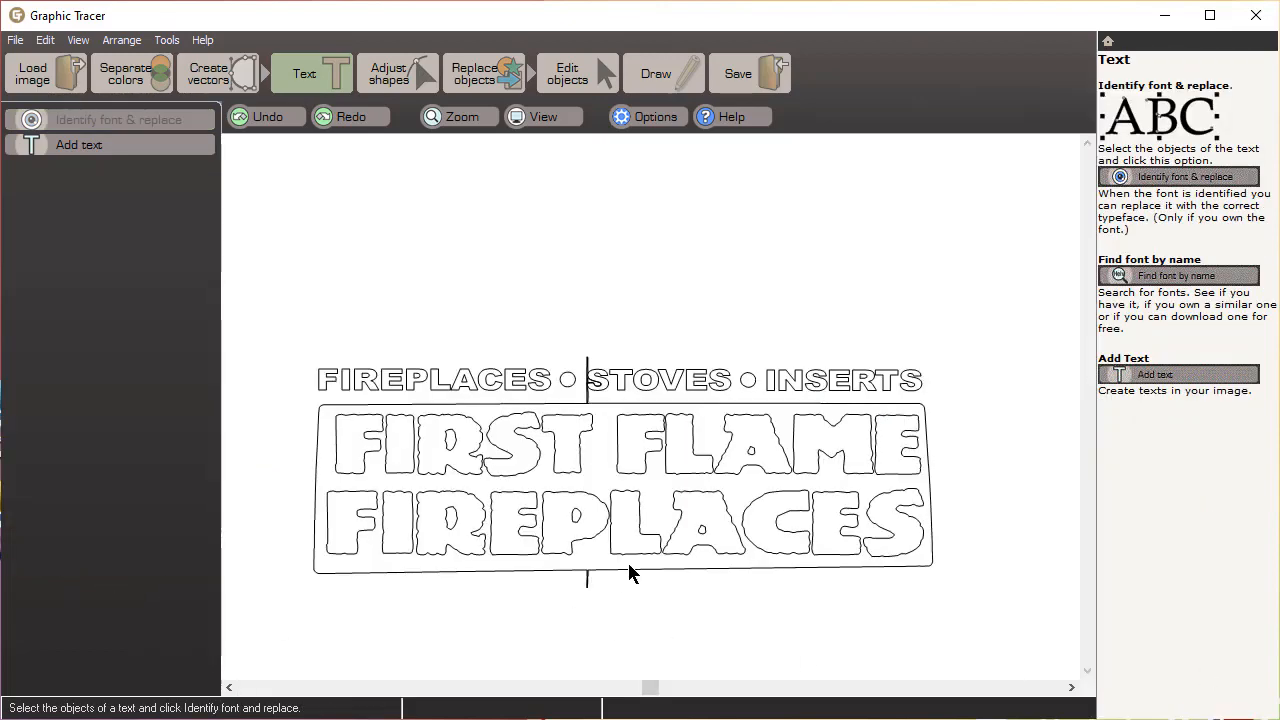
Delete the stray vertical line fragments beside the S of STOVES and below the panel.
scroll(650, 416, "up", 2)
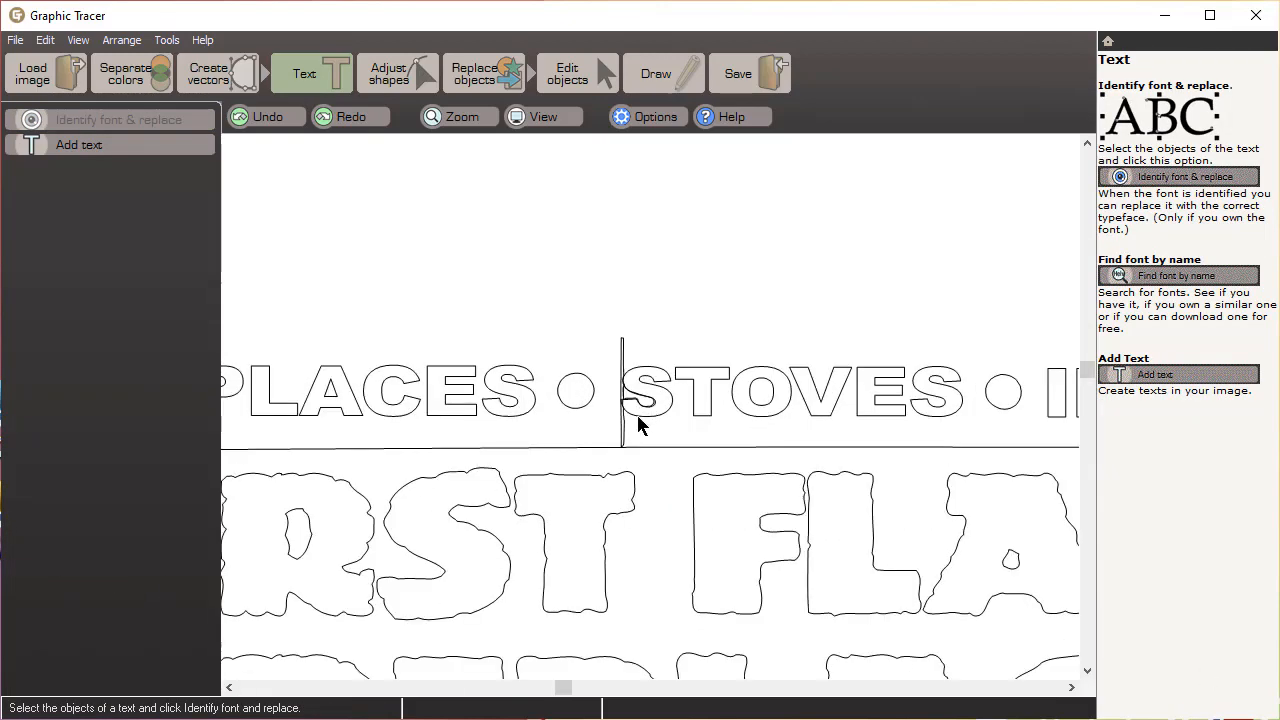
left_click(623, 430)
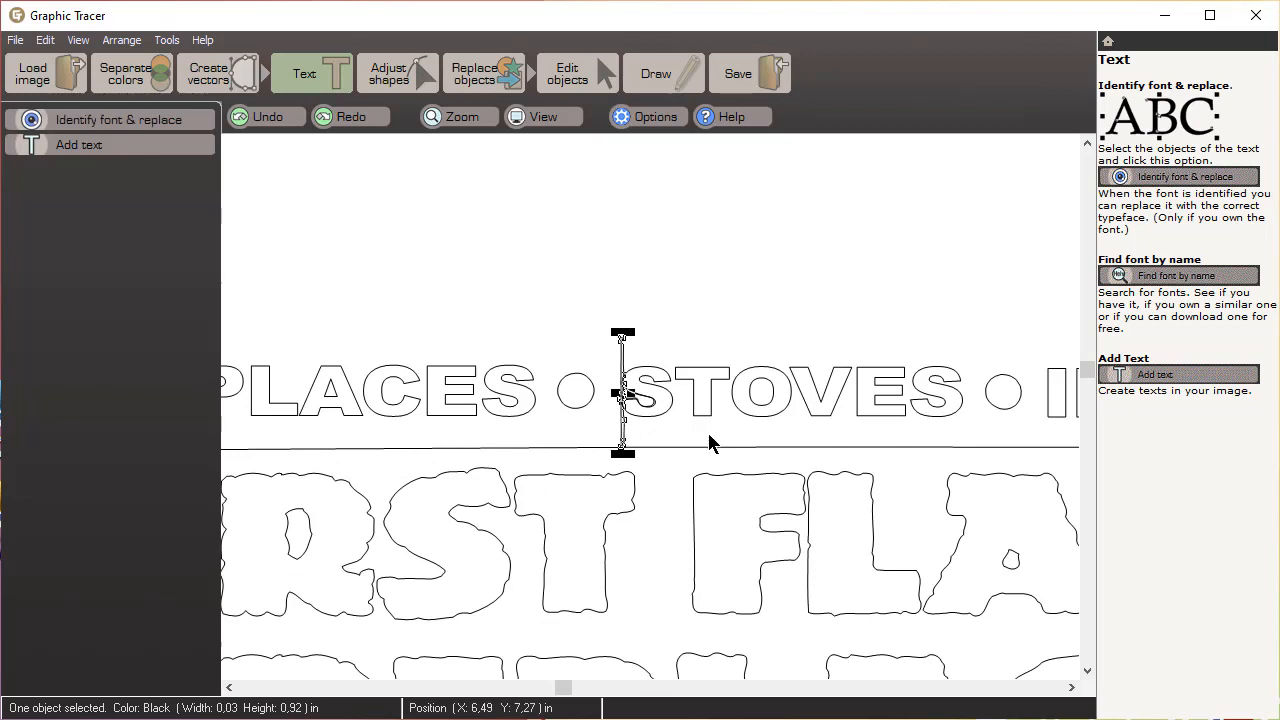
key("Delete")
left_click(629, 394)
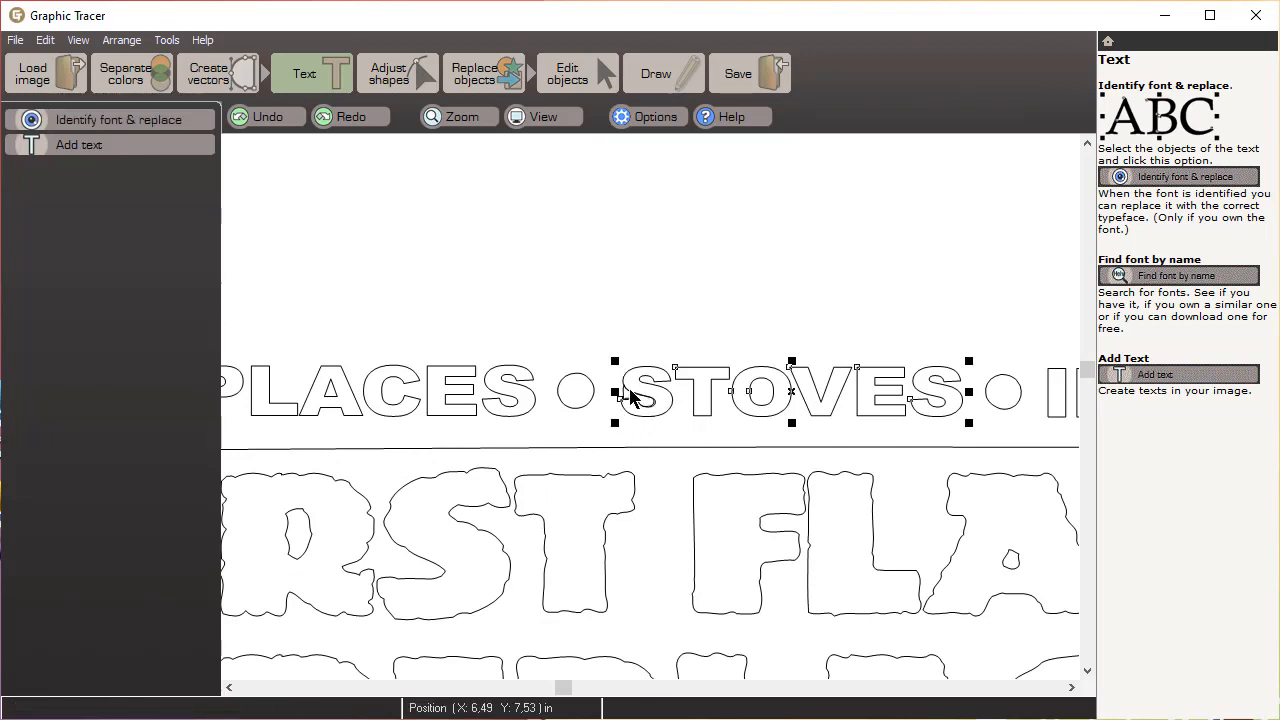
left_click(651, 405)
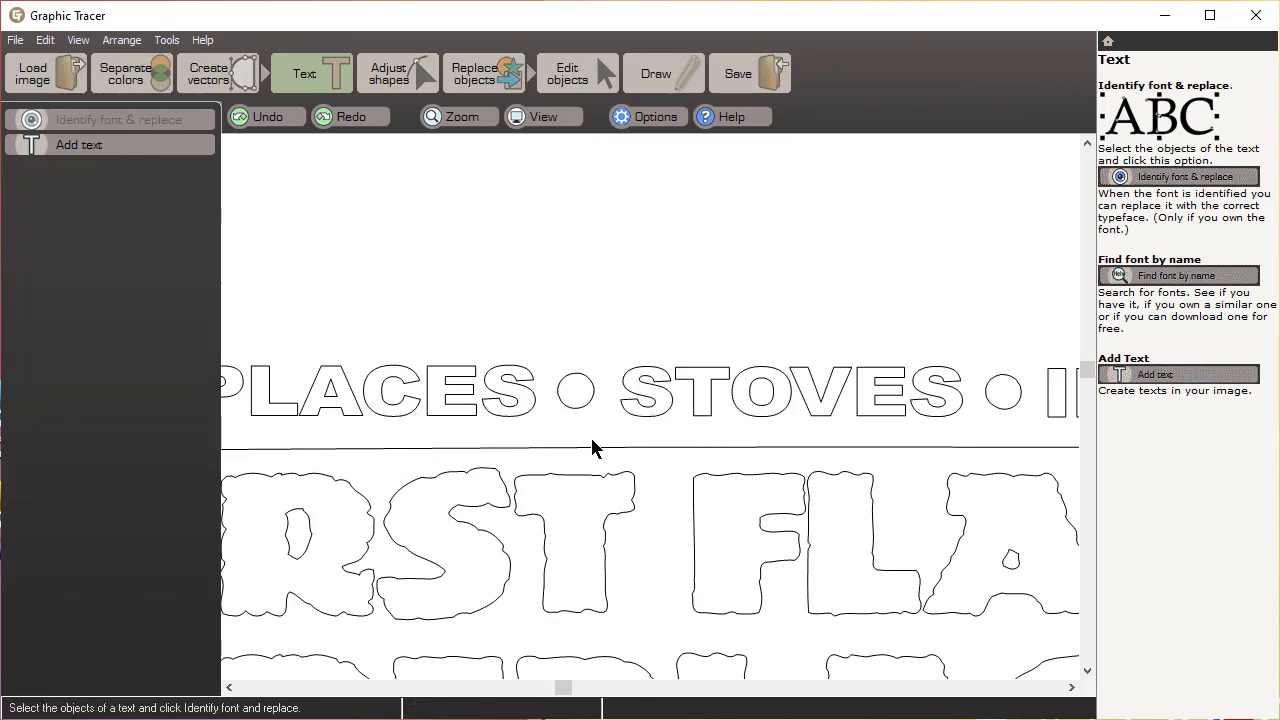
scroll(591, 449, "down", 2)
left_click(601, 531)
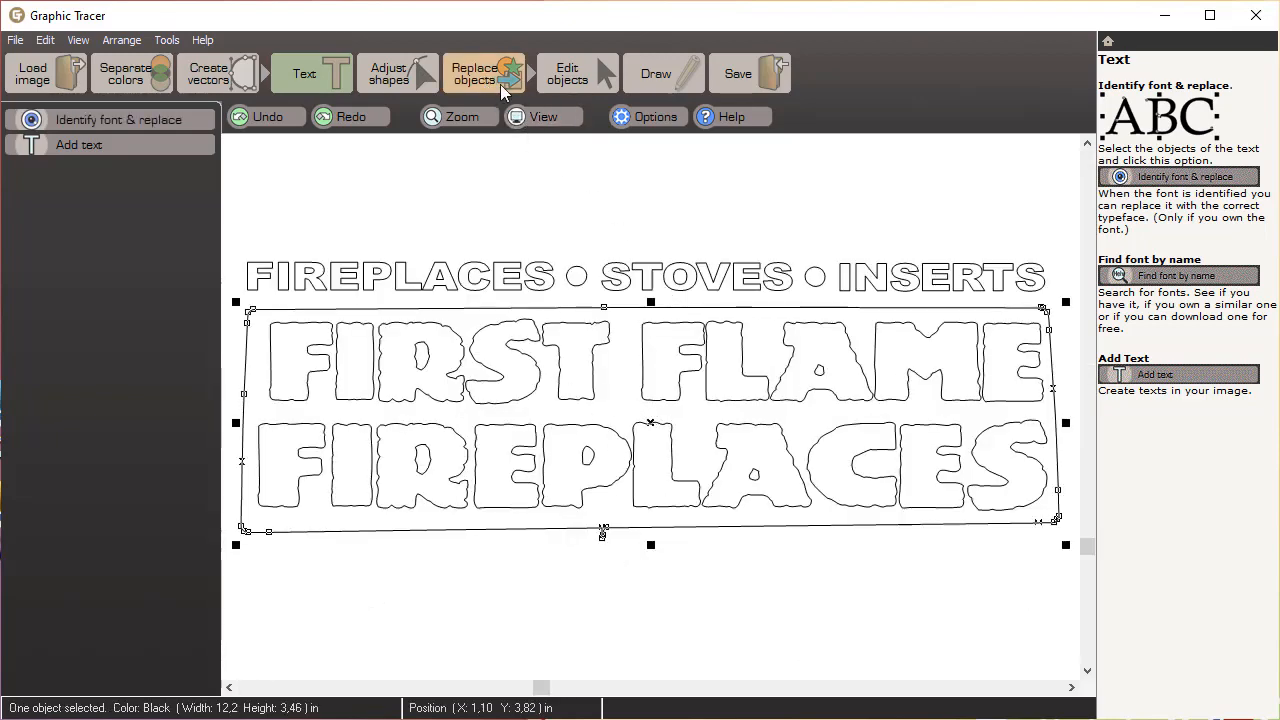
Convert the traced panel outline around FIRST FLAME FIREPLACES into a clean, unrotated rectangle.
left_click(458, 68)
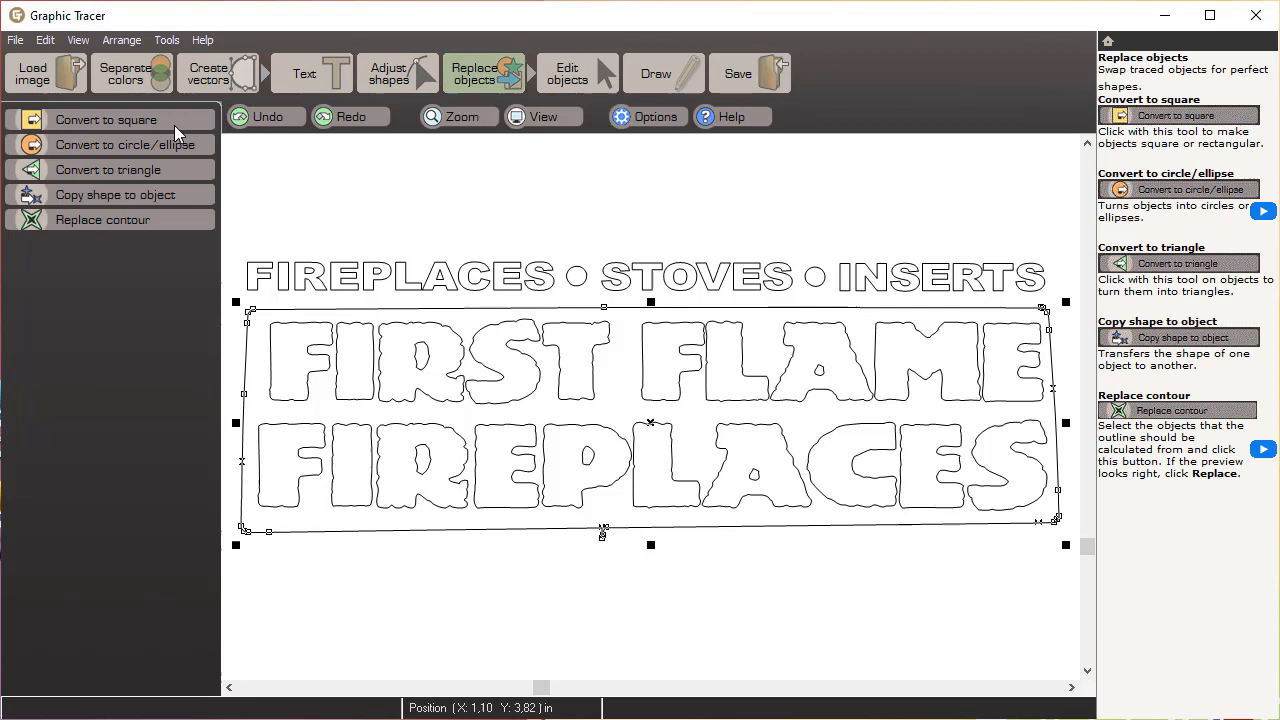
left_click(123, 120)
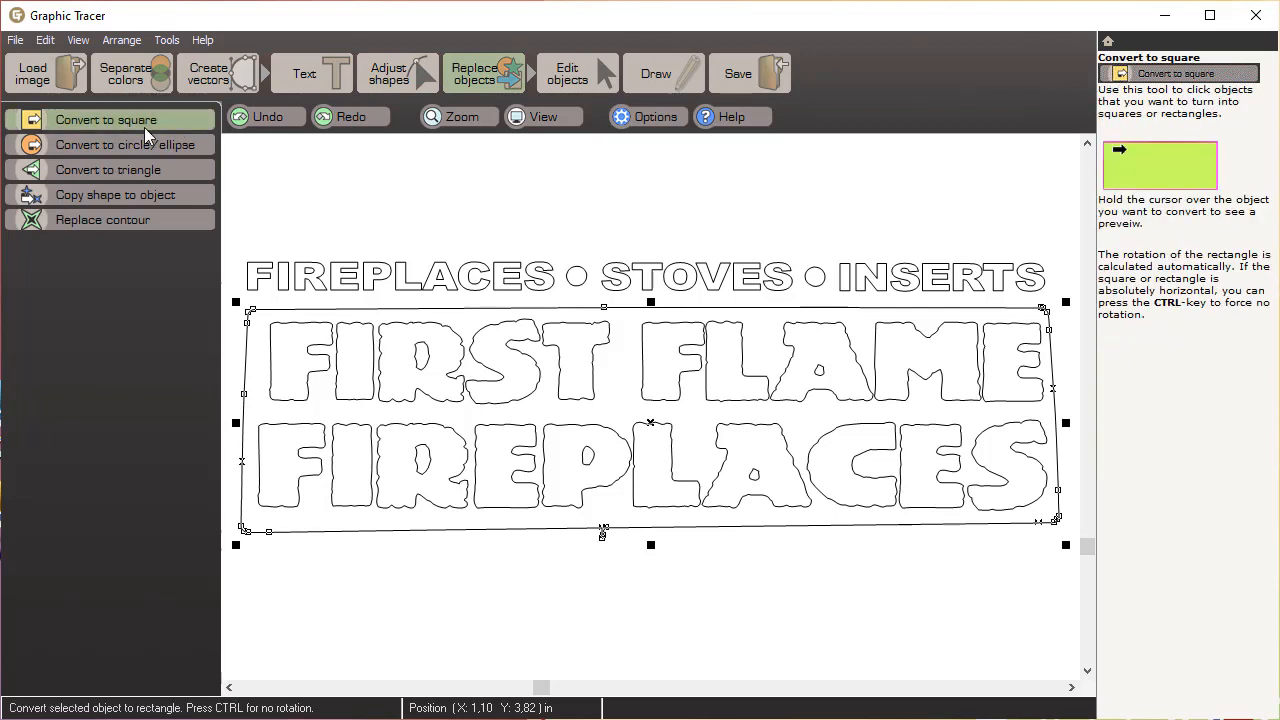
left_click(316, 312)
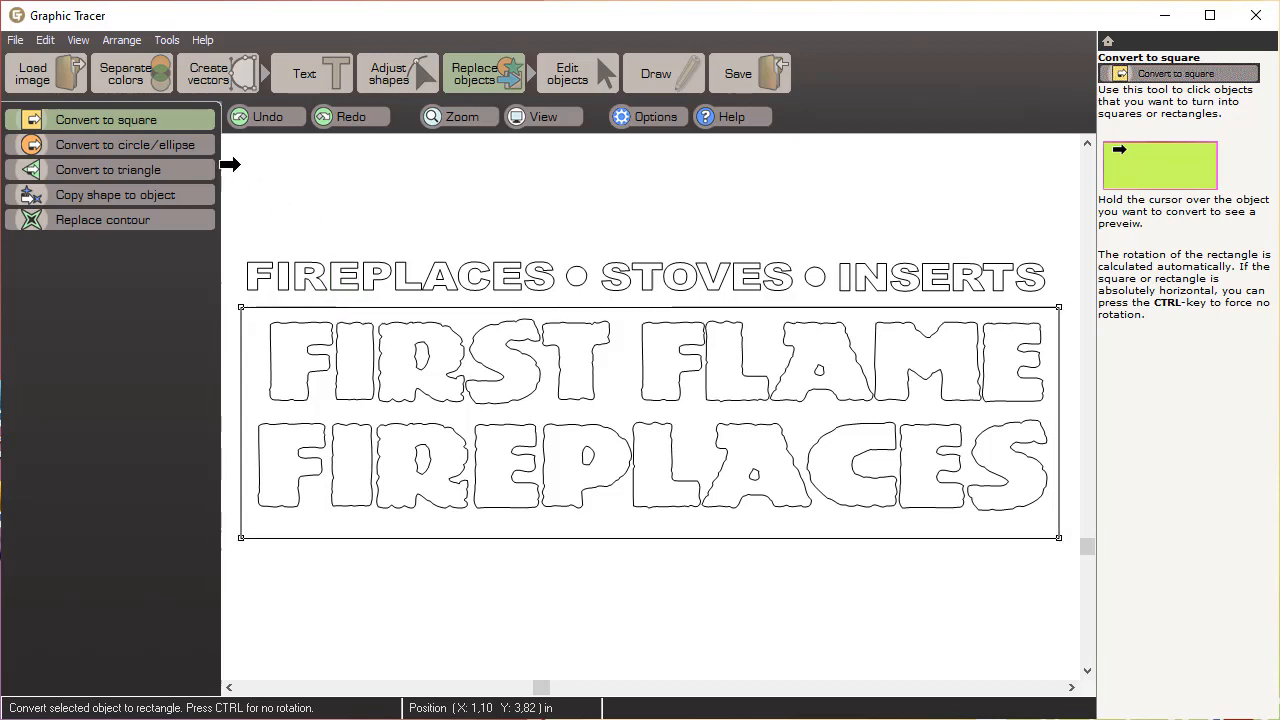
Round all four corners of the panel rectangle with a radius of 0.25 in.
left_click(411, 70)
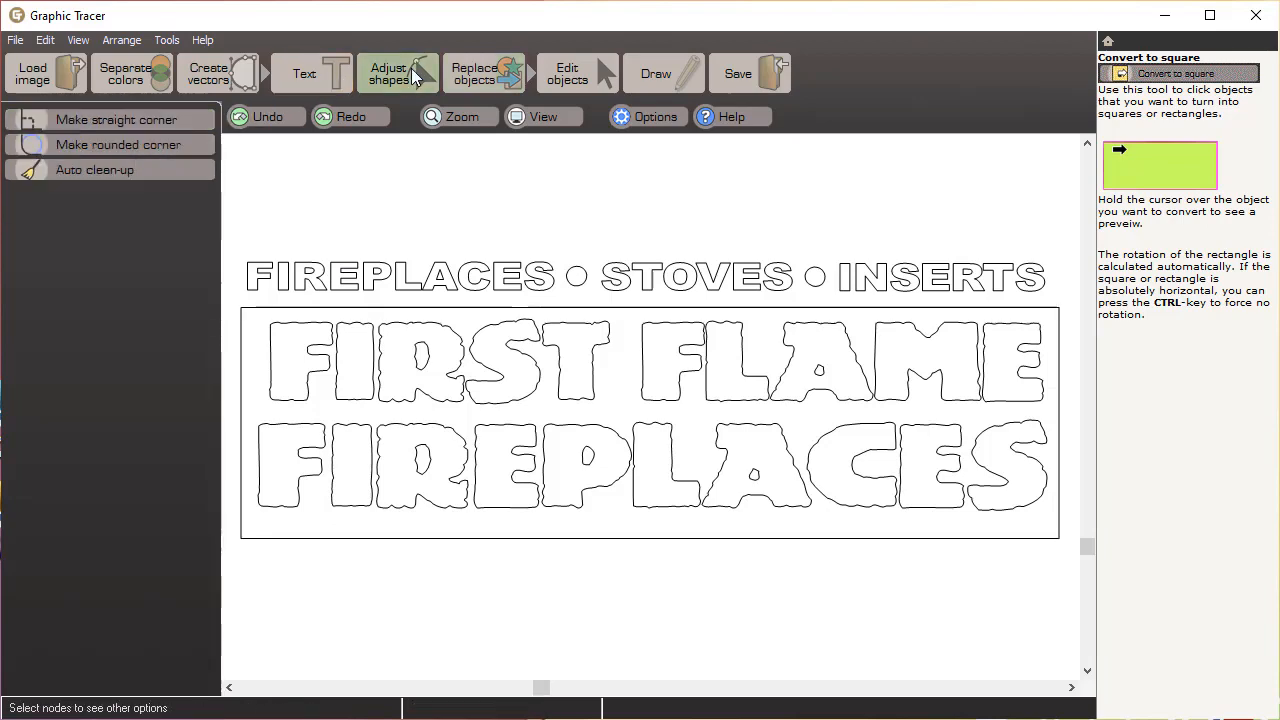
left_click(191, 148)
type(".25")
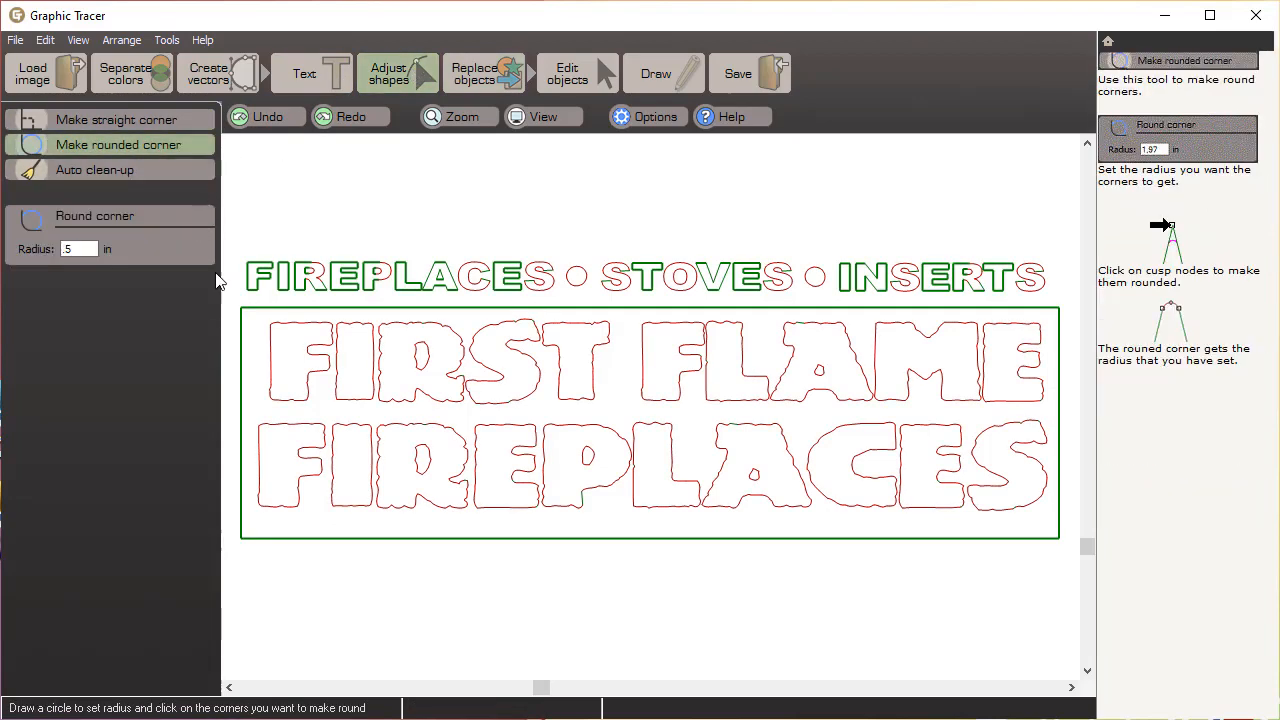
scroll(236, 328, "up", 2)
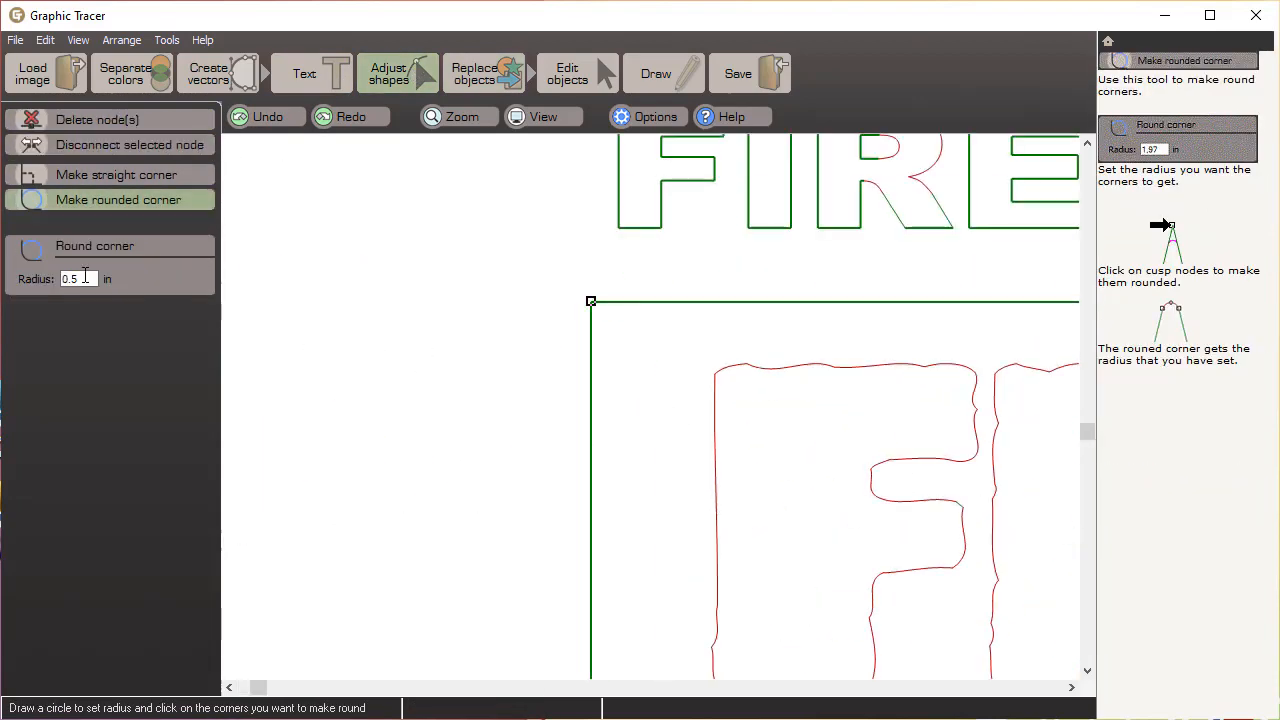
left_click_drag(90, 279, 14, 277)
type("1")
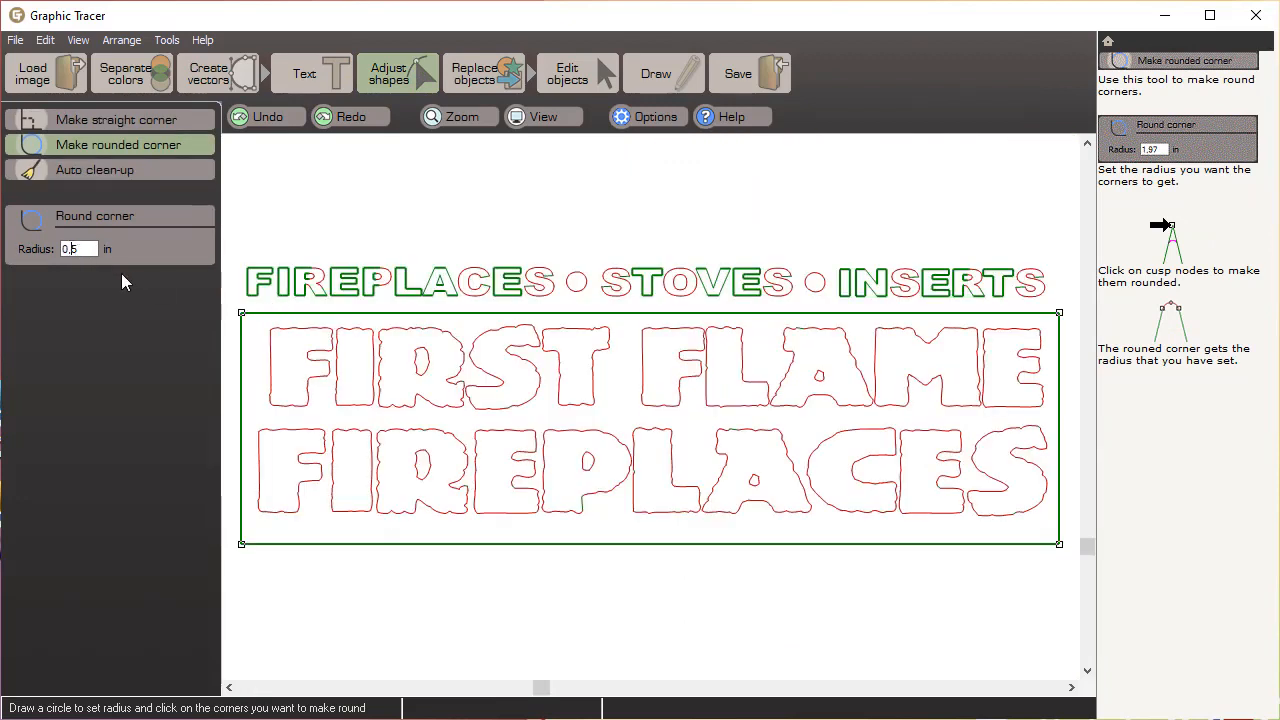
type("2")
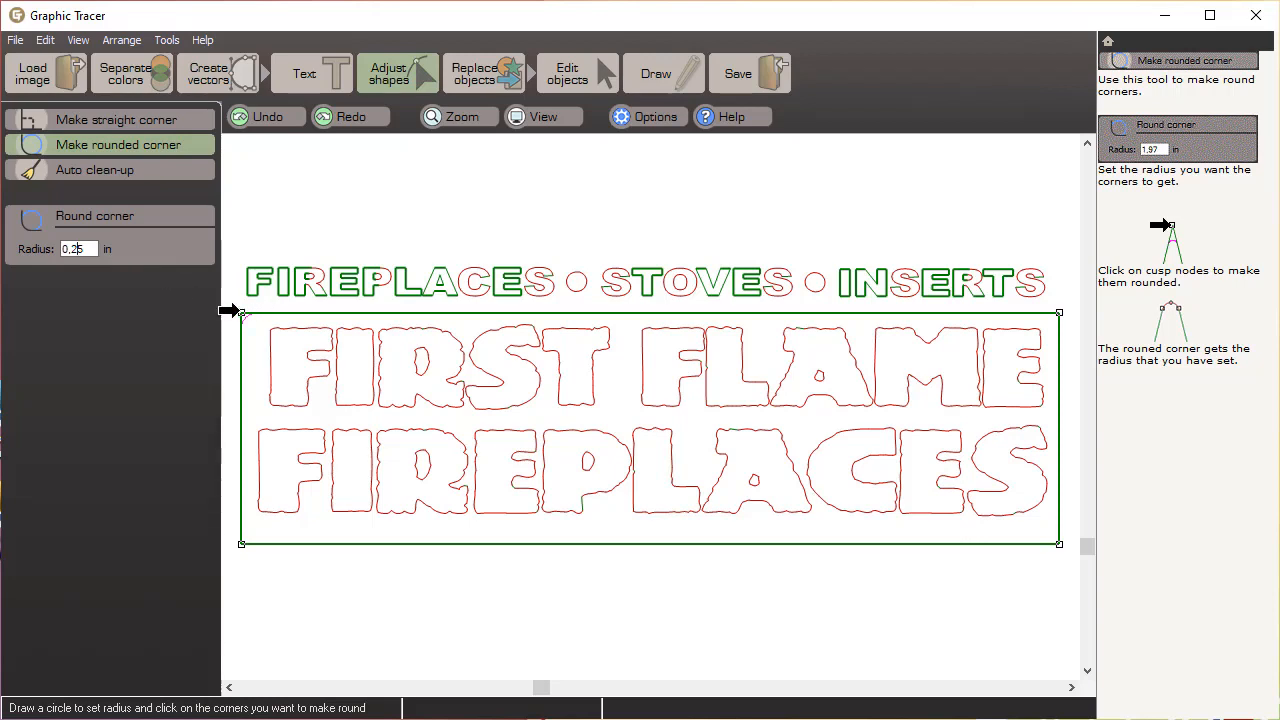
left_click(240, 313)
left_click(1058, 313)
left_click(1058, 544)
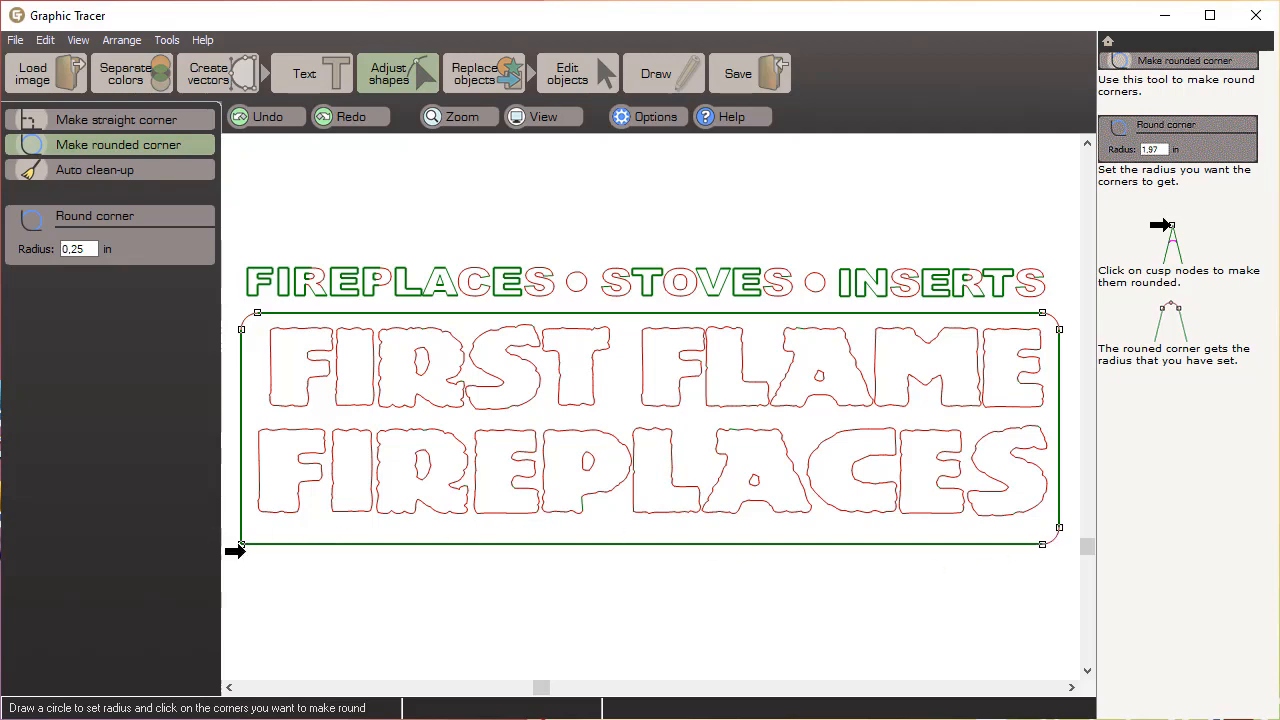
left_click(242, 544)
Draw a rectangle about 12.5 in wide and 0.67 in high across the lower part of FIRST FLAME.
left_click(663, 73)
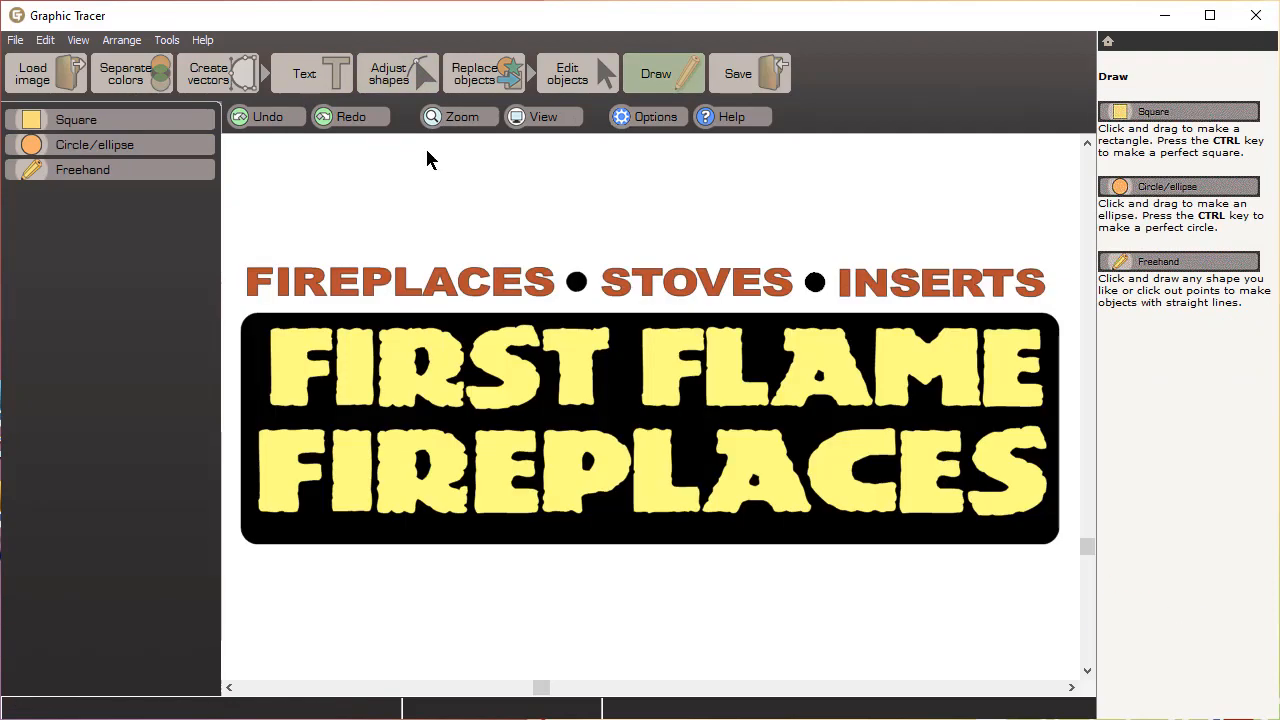
left_click(51, 120)
left_click_drag(232, 360, 1071, 419)
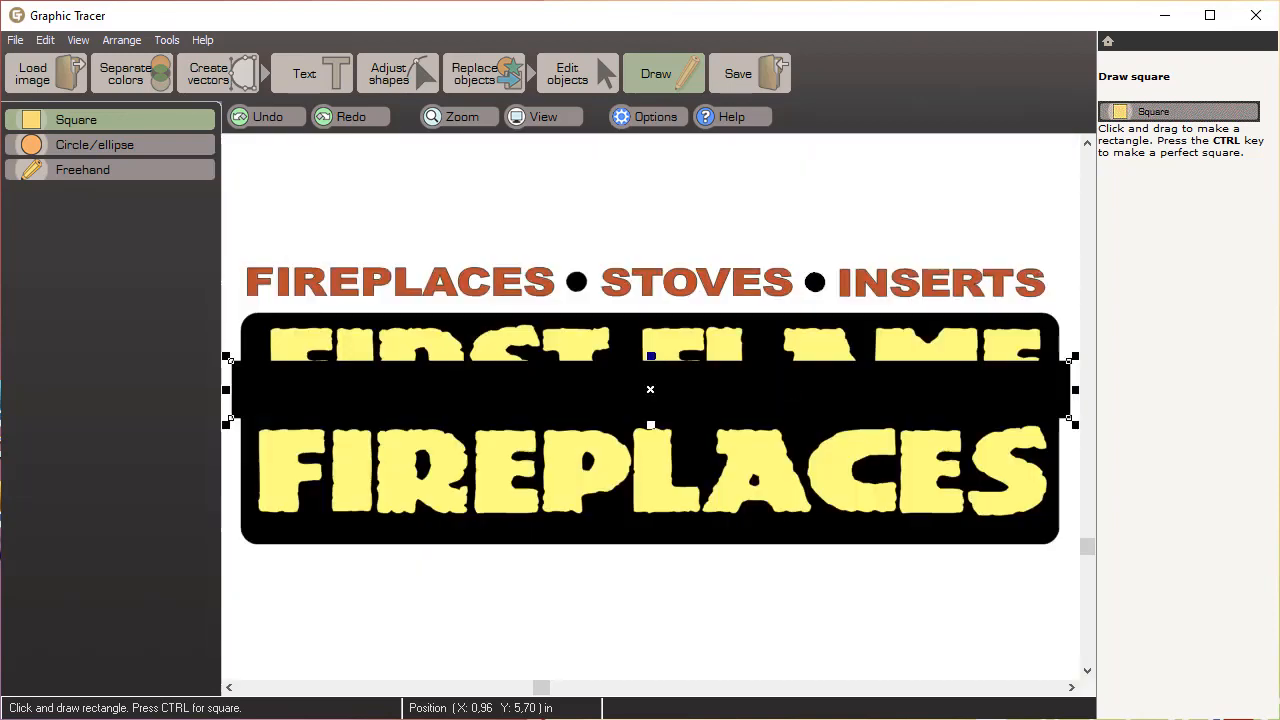
left_click_drag(651, 352, 650, 368)
key("space")
Insert nodes in the rectangle's upper edge at both sides of the R's counter in FIRST and raise them.
scroll(1020, 372, "up", 3)
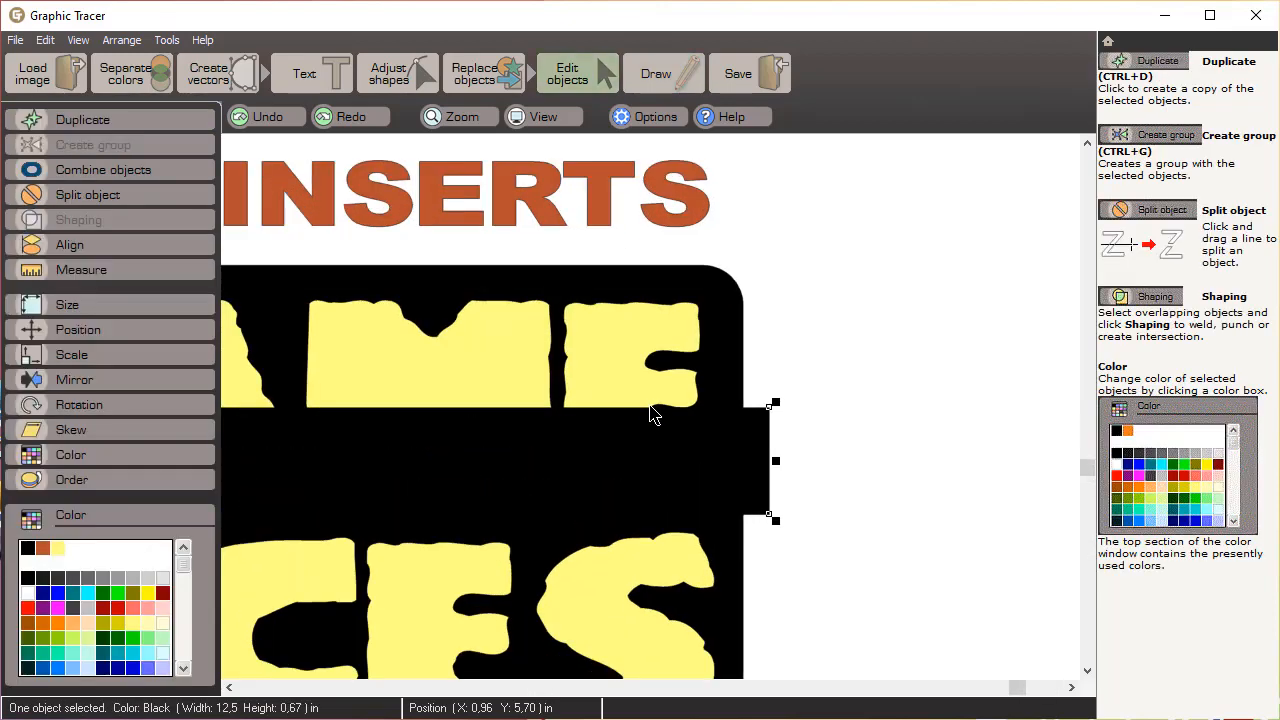
left_click(418, 78)
scroll(776, 270, "down", 3)
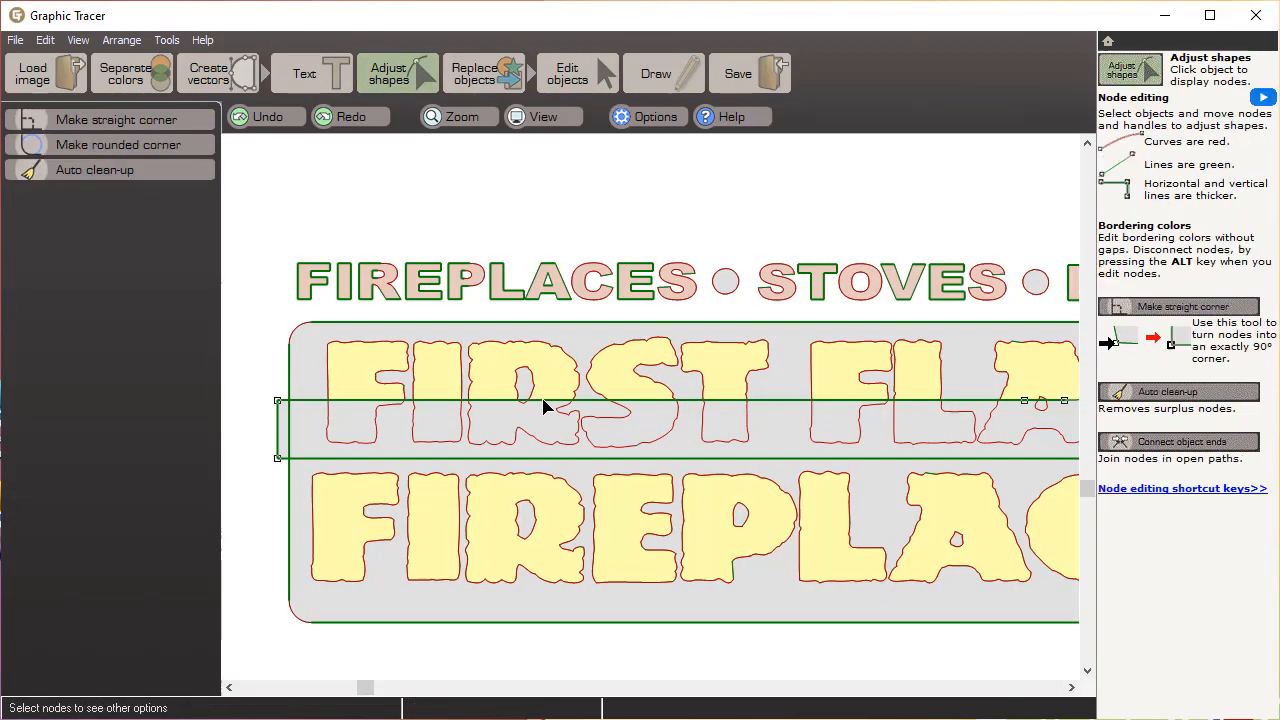
left_click(543, 402)
key("a")
double_click(509, 401)
left_click_drag(508, 401, 520, 396)
scroll(520, 396, "up", 4)
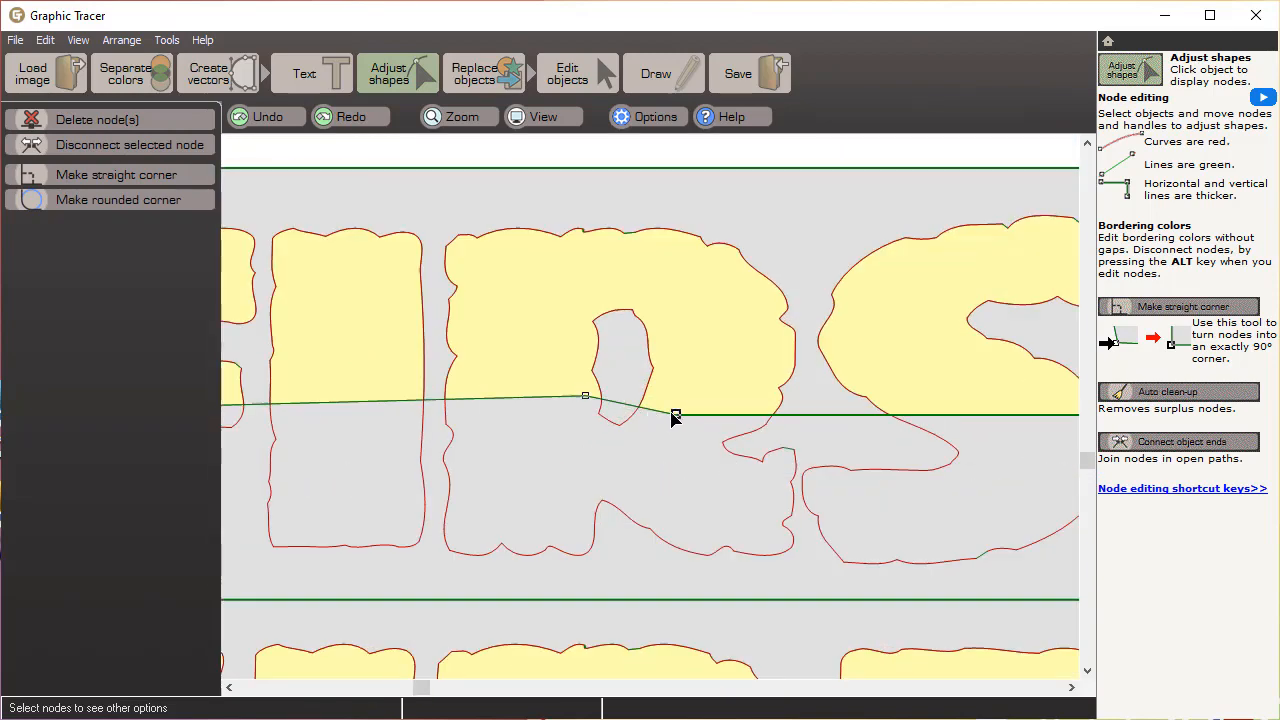
left_click_drag(676, 417, 655, 383)
Insert nodes in the rectangle's upper edge at both sides of the I in FIRST and raise them.
left_click(409, 401)
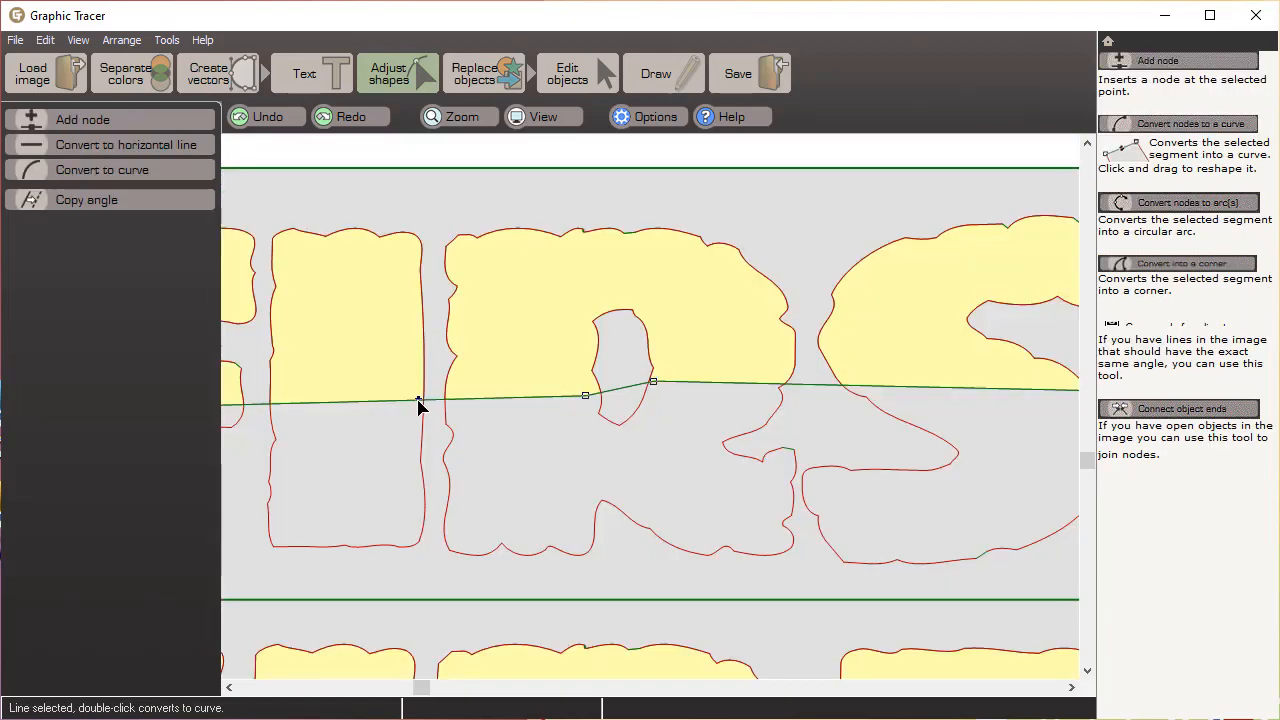
left_click(418, 401)
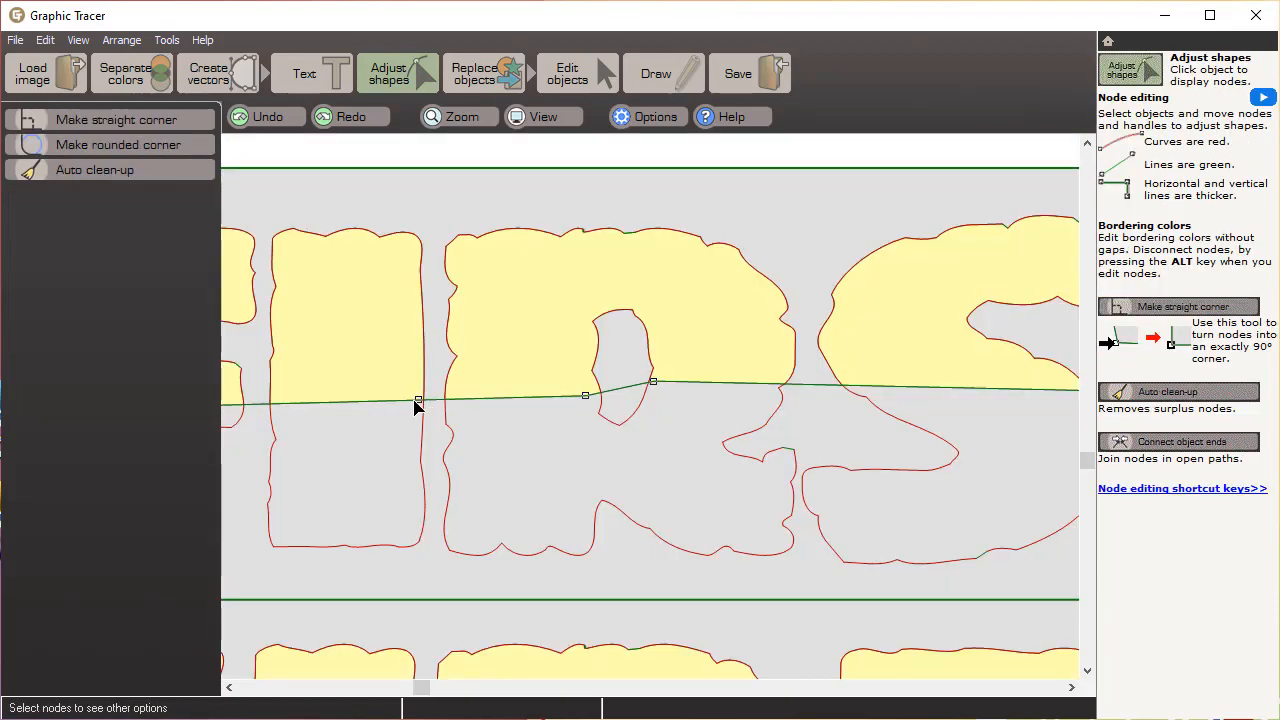
left_click(280, 405)
left_click(324, 407)
left_click_drag(277, 405, 280, 367)
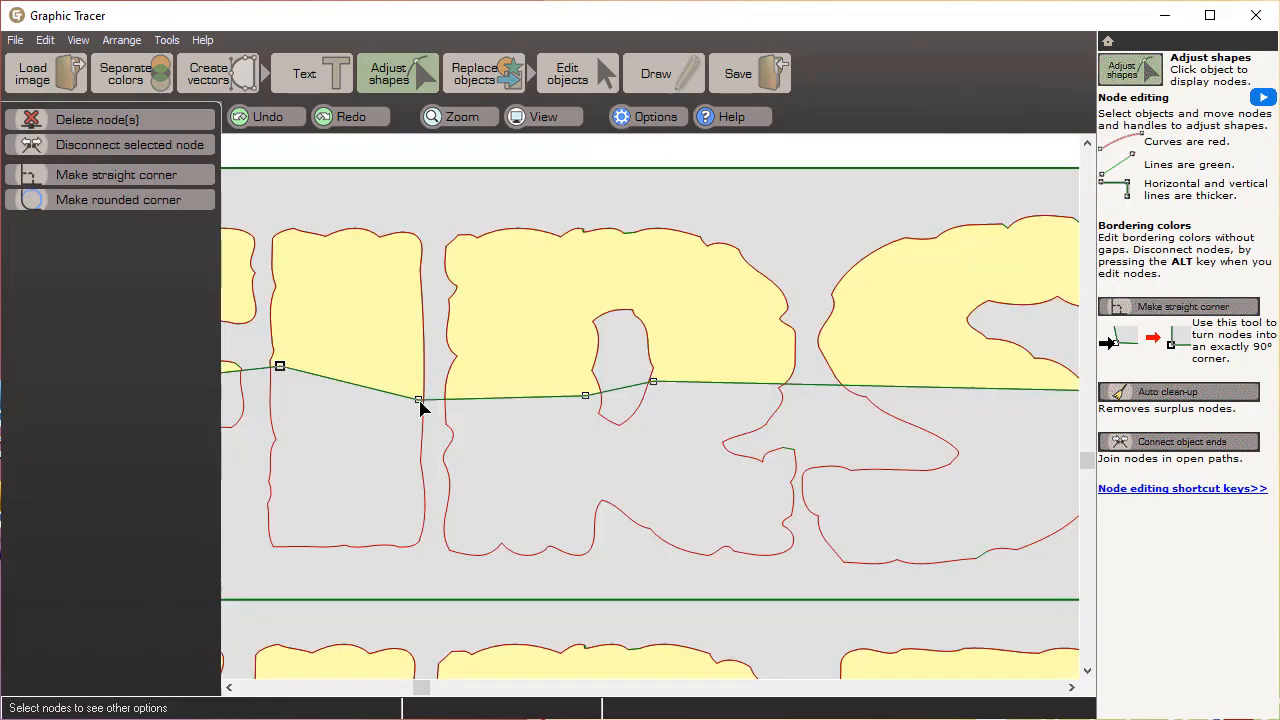
left_click_drag(420, 402, 411, 375)
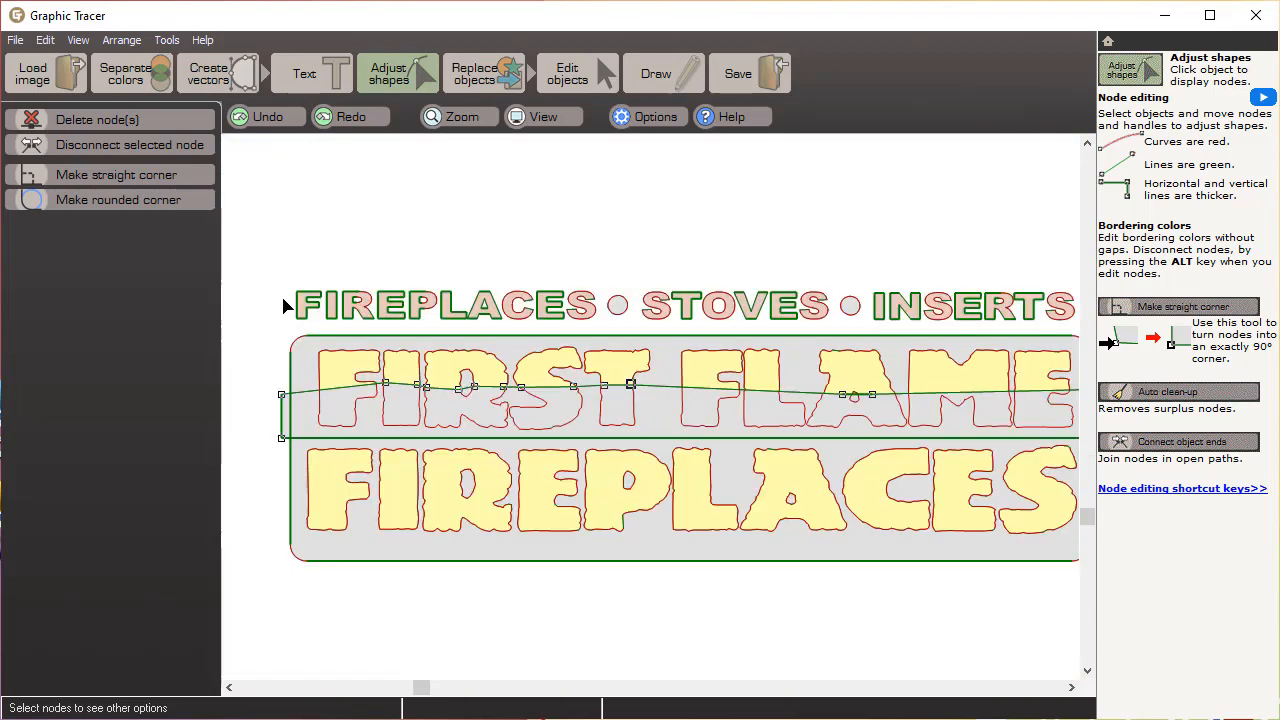
Intersect the reshaped rectangle with the FIRST FLAME lettering.
left_click(603, 70)
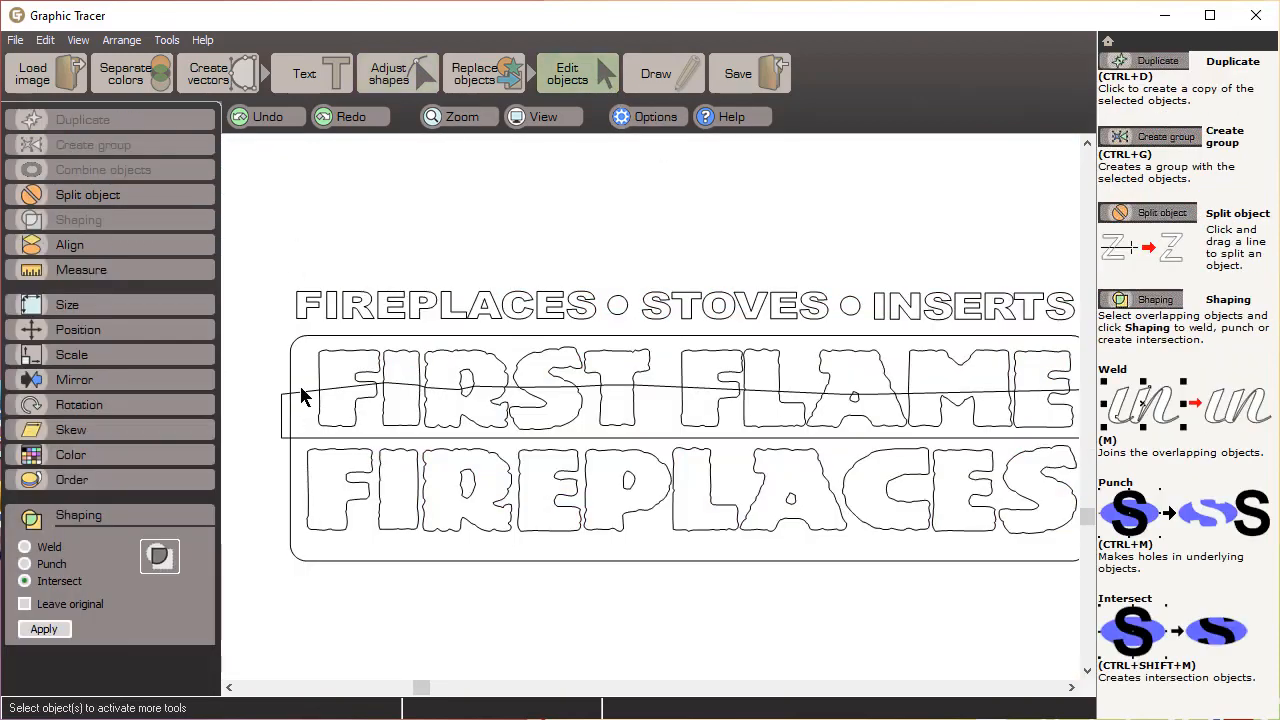
left_click(306, 398)
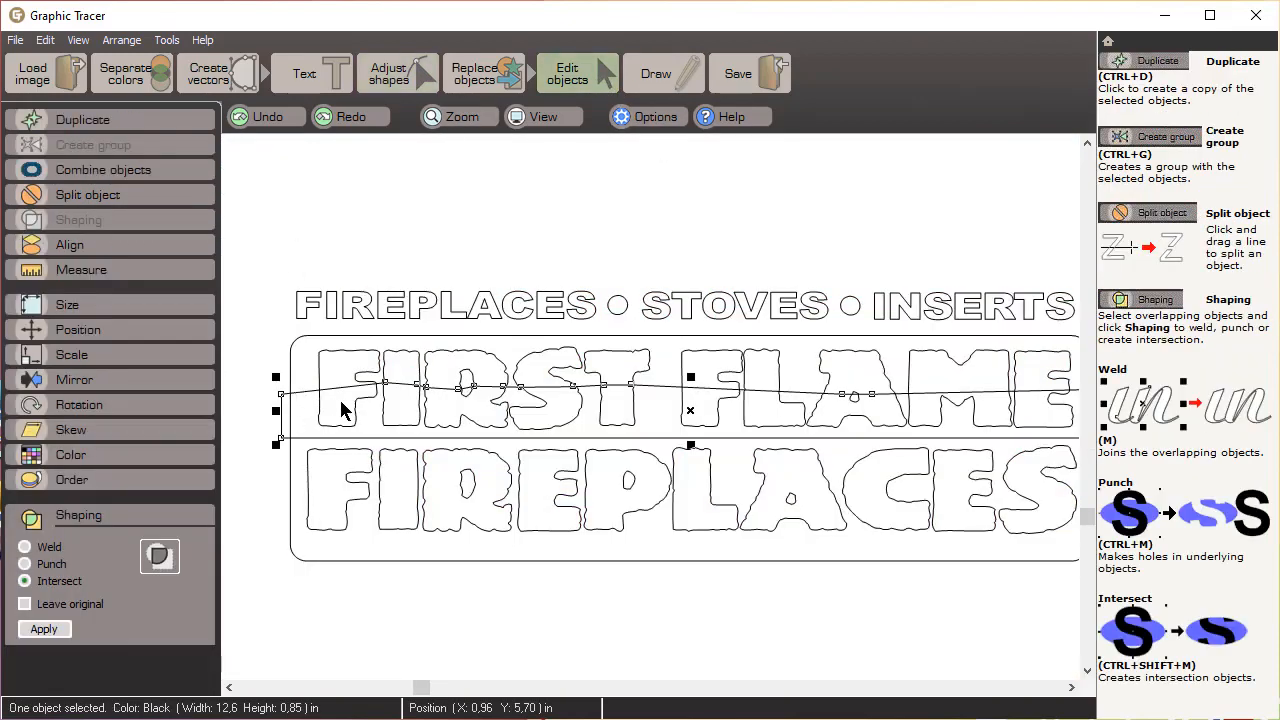
left_click(342, 405)
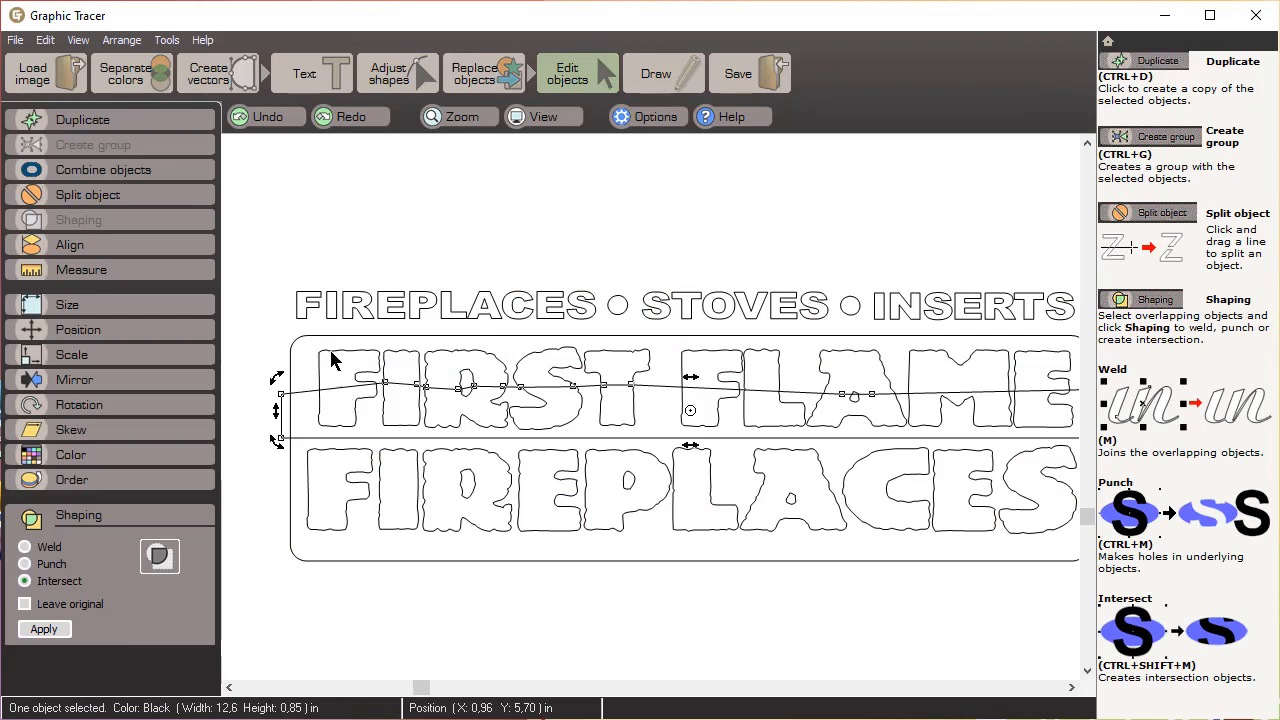
left_click(355, 368, "shift")
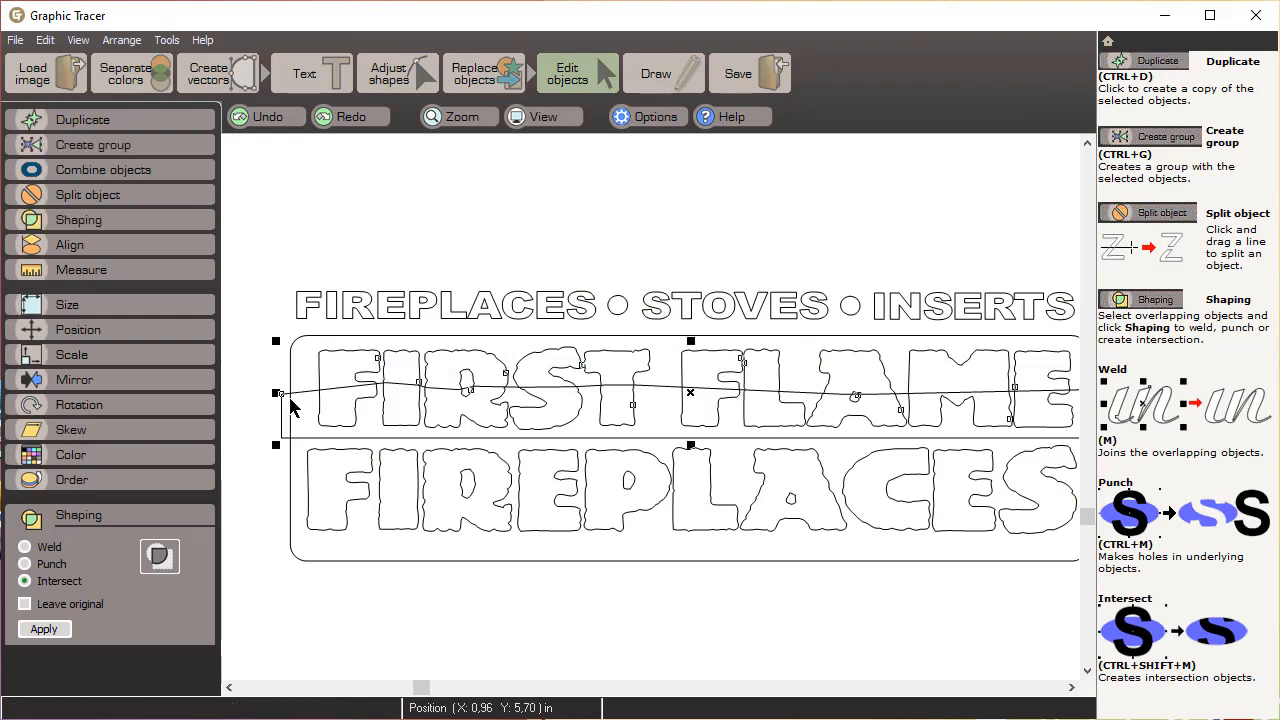
left_click(44, 629)
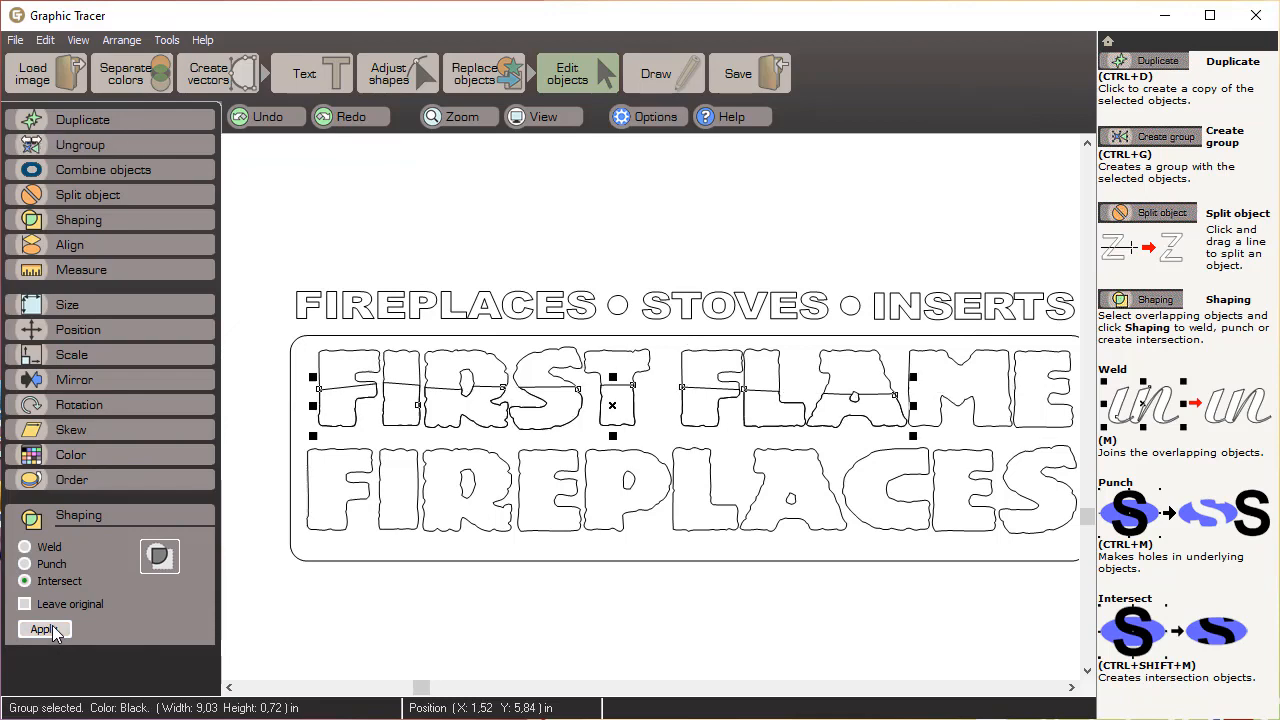
Turn on the fill display and compare the cut line on the F of FIRST with the source photo.
left_click(412, 77)
scroll(340, 395, "up", 6)
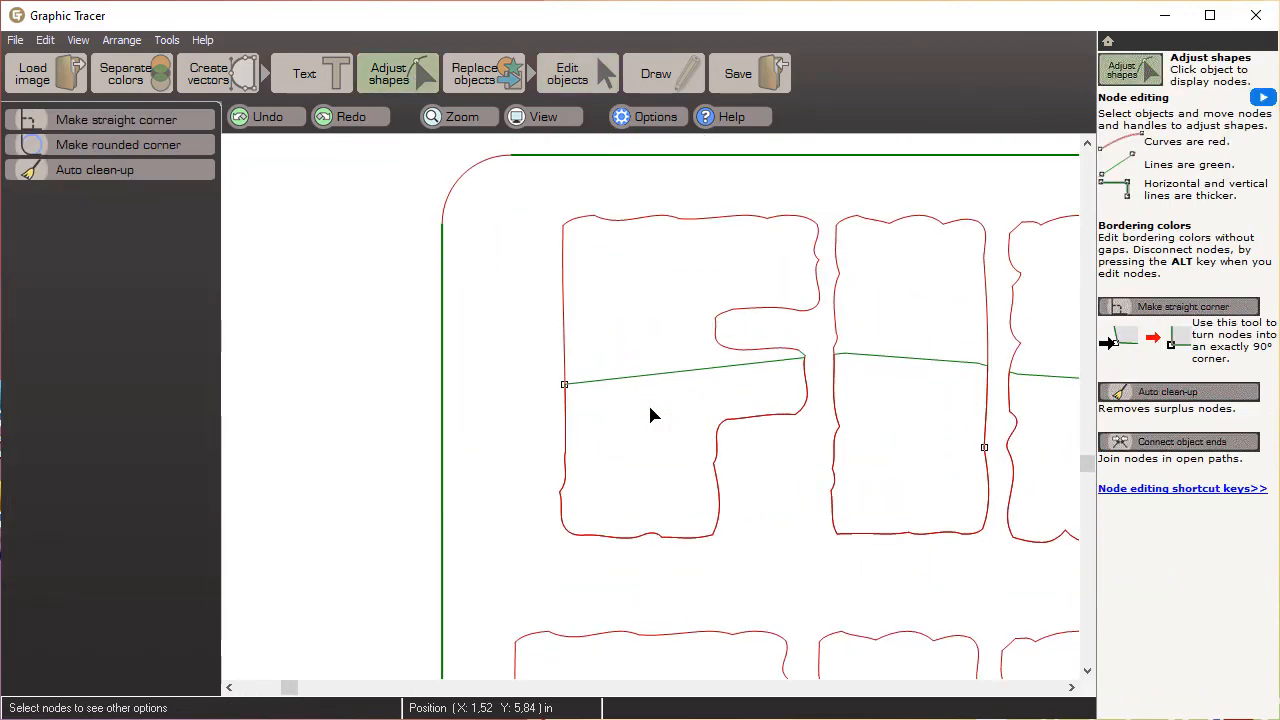
left_click(541, 117)
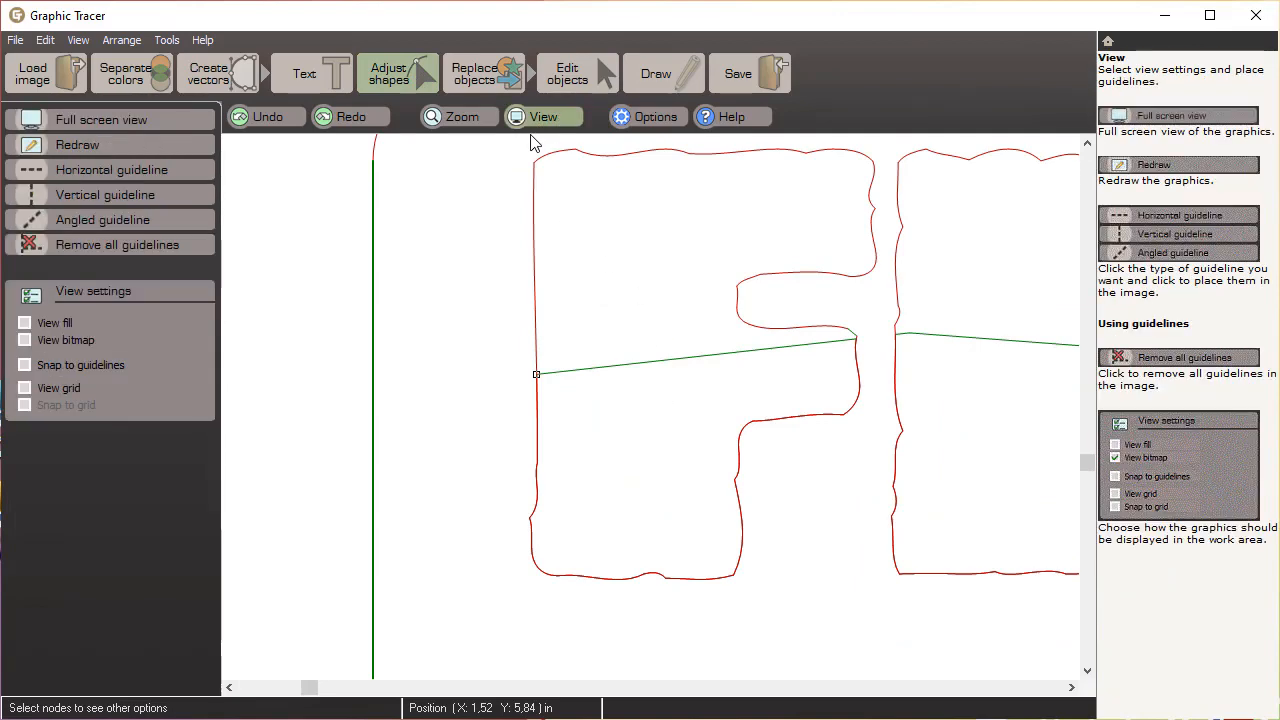
left_click(52, 325)
left_click(648, 391)
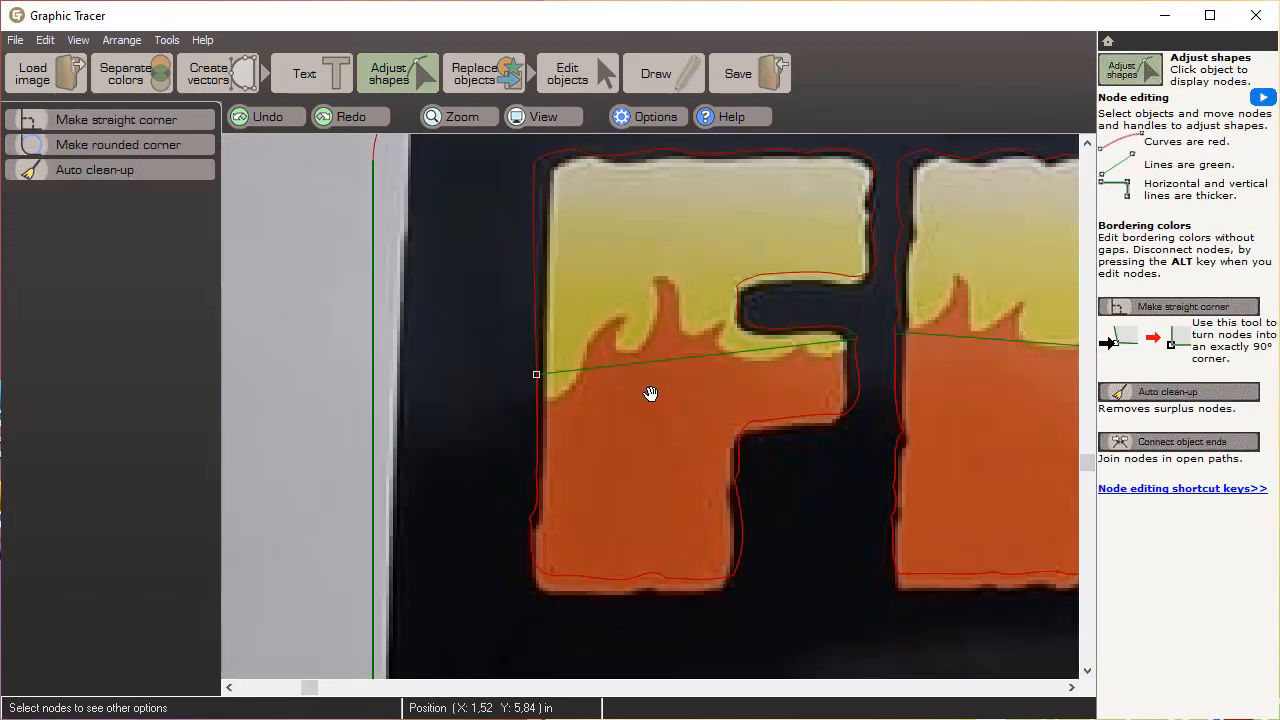
Convert the straight cut line across the F into a curve and insert two nodes along it.
double_click(667, 360)
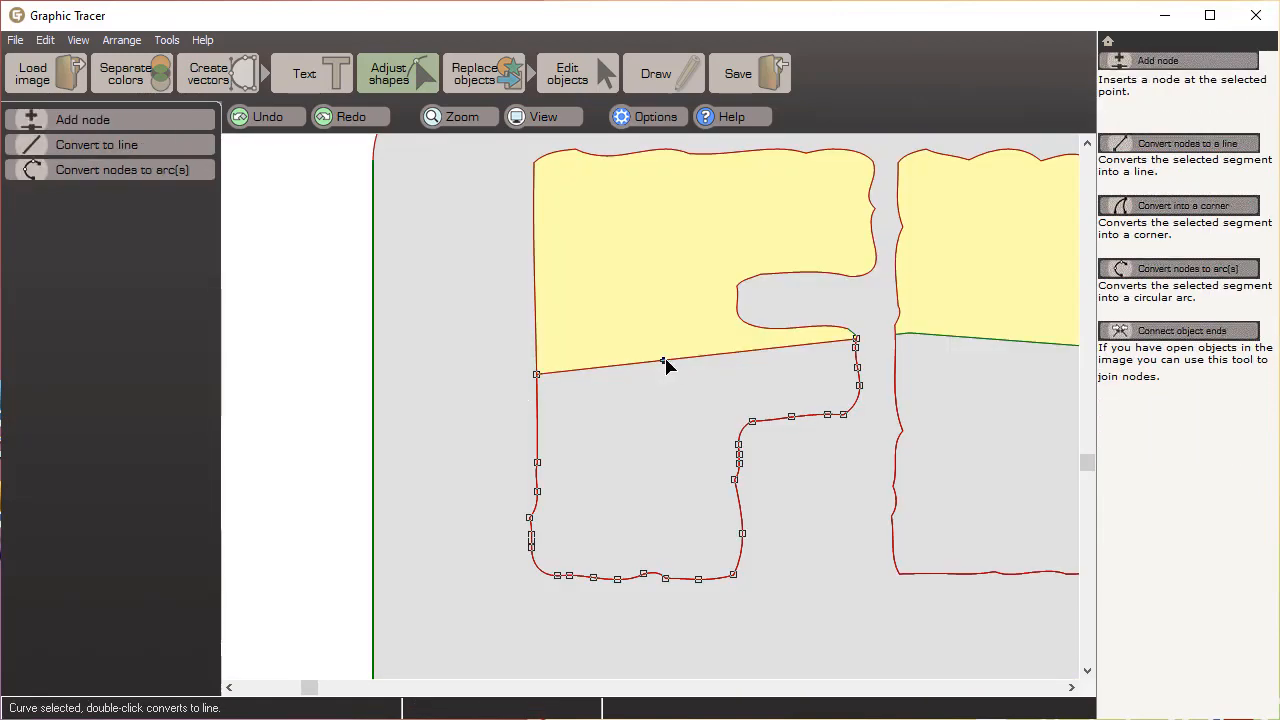
left_click_drag(663, 361, 664, 363)
key("Insert")
left_click(709, 356)
key("Insert")
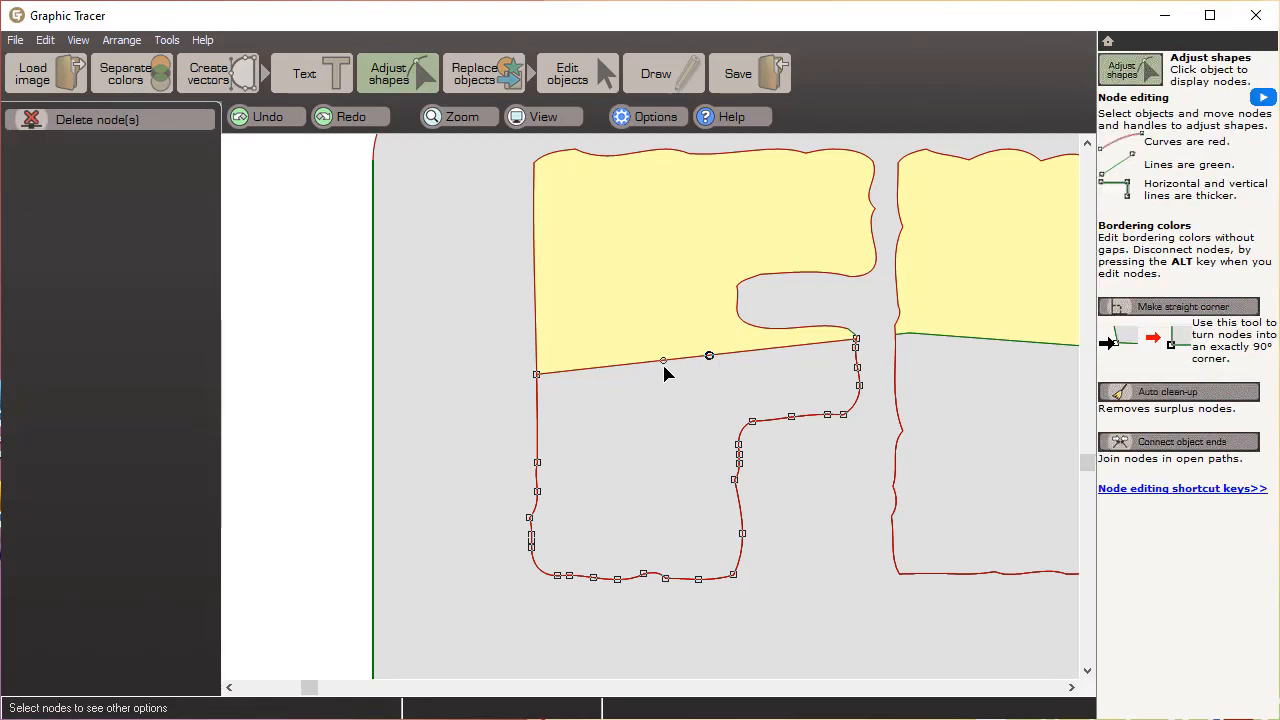
Move the first inserted node to the leftmost flame tip in the F and bend the curves on both sides of it.
left_click(663, 360)
left_click(664, 361)
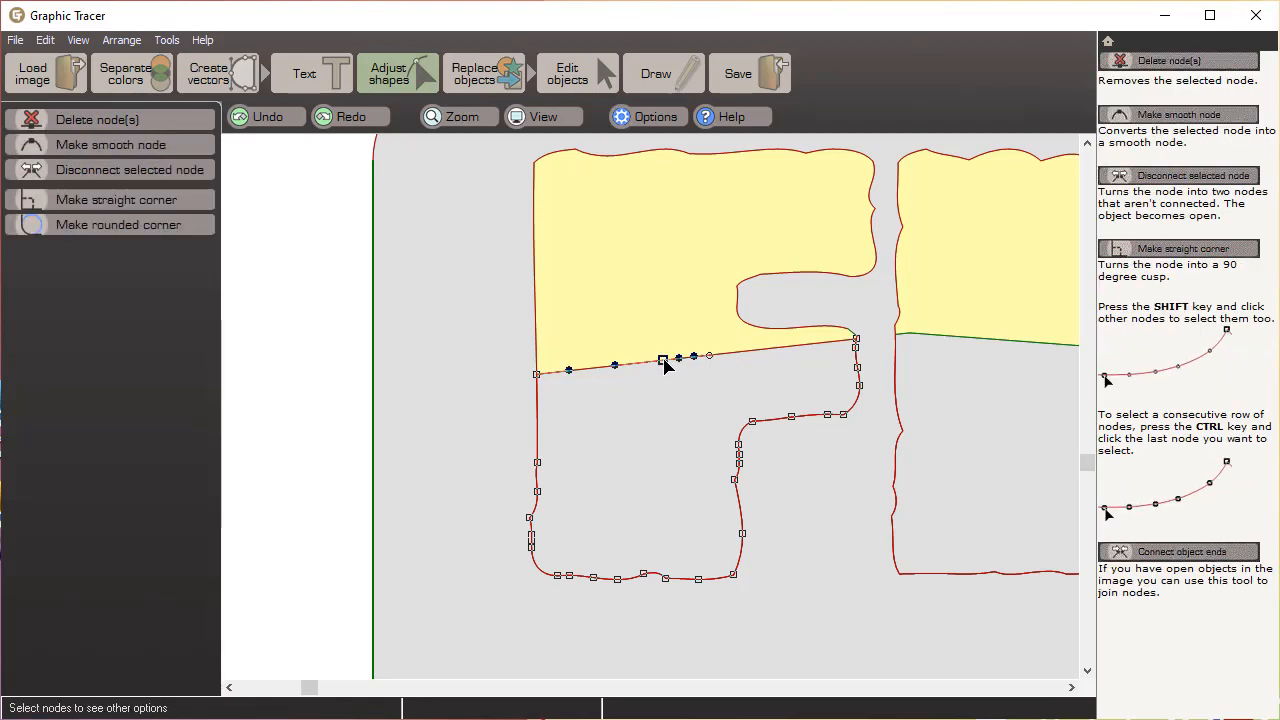
mouse_move(664, 361)
left_mouse_down()
mouse_move(623, 343)
mouse_move(620, 322)
mouse_move(573, 369)
mouse_move(562, 349)
mouse_move(590, 389)
mouse_move(608, 387)
left_mouse_up()
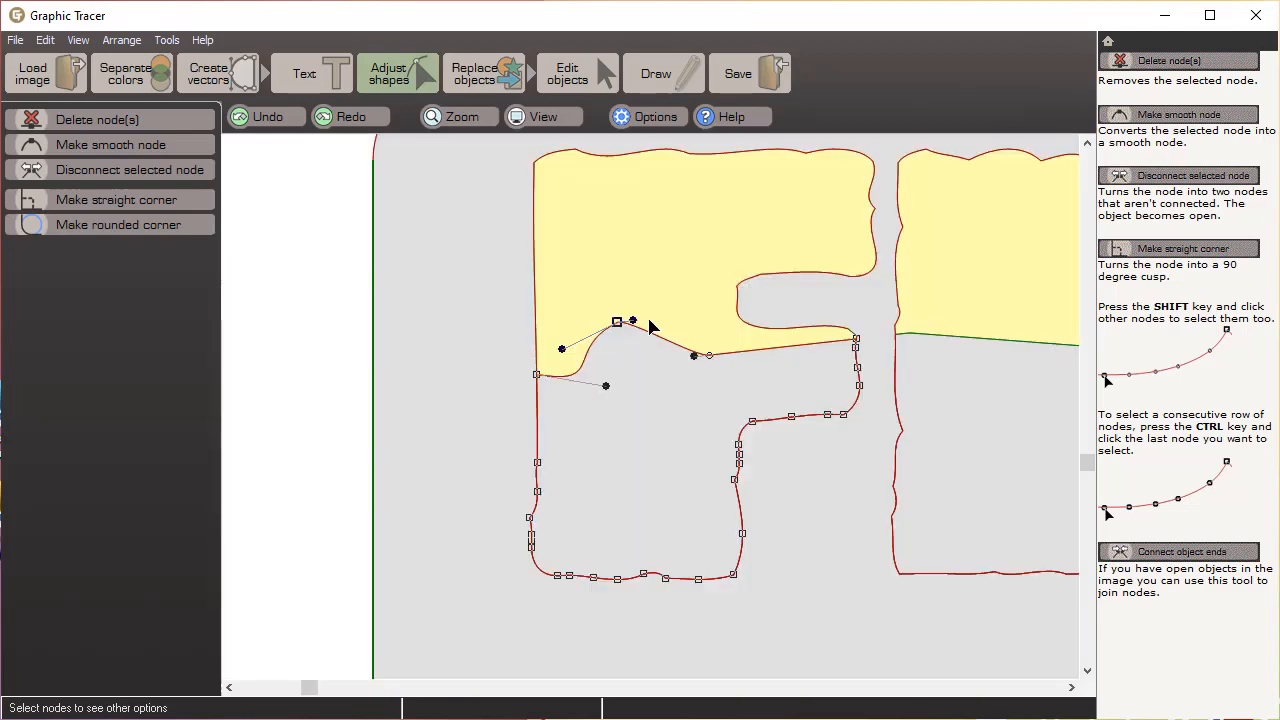
left_click_drag(633, 322, 619, 384)
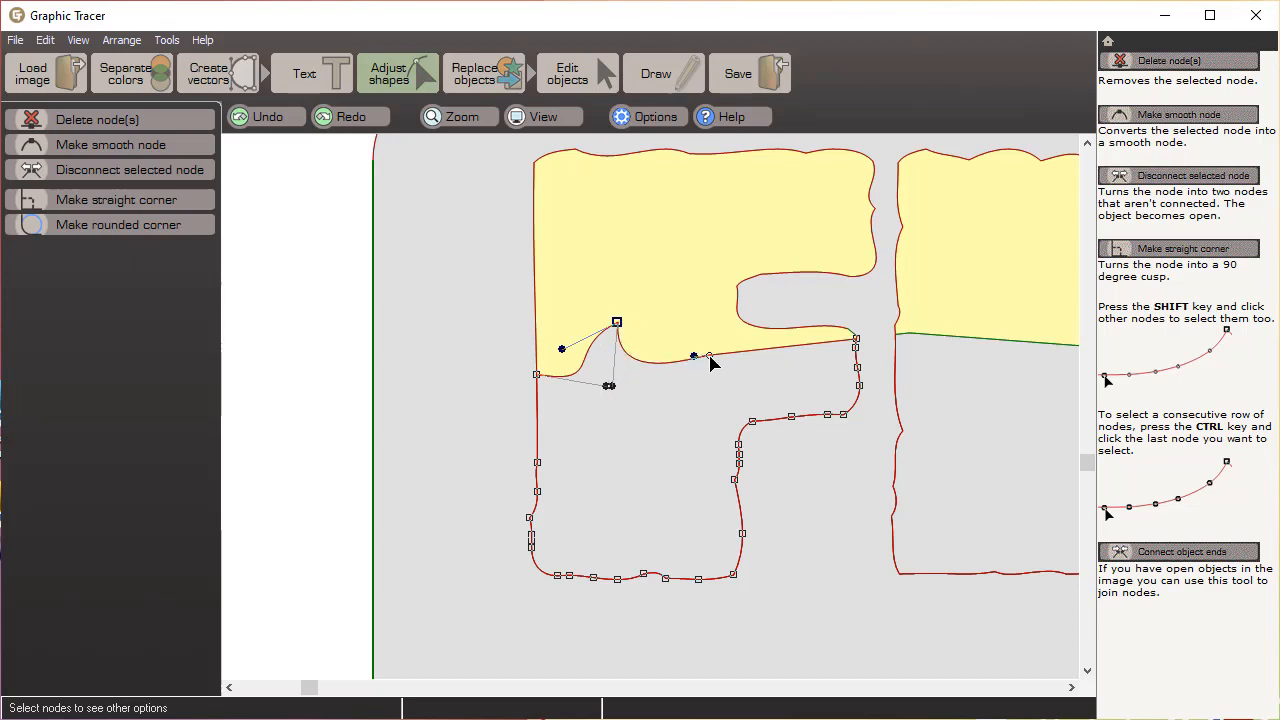
Raise the second node into a taller flame tip and shape the rounded valley between the two tips.
left_click(709, 357)
left_click(660, 363)
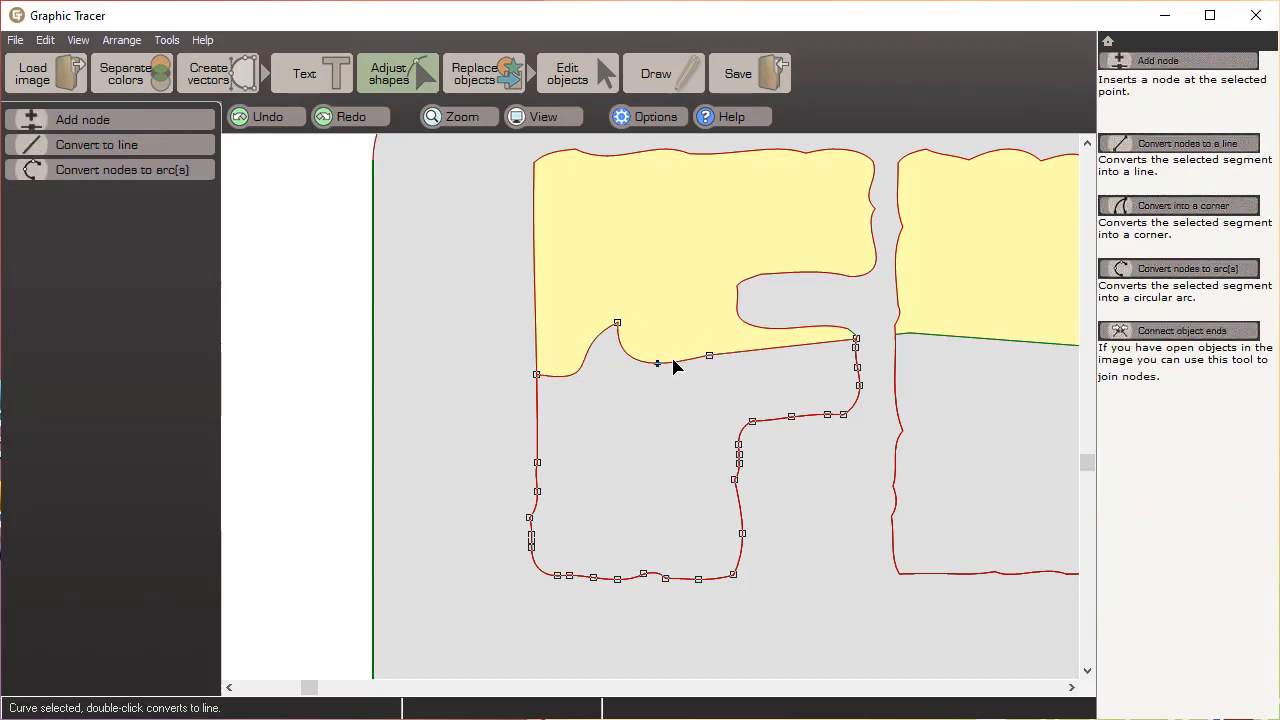
left_click(709, 356)
left_click_drag(709, 356, 672, 287)
left_click_drag(657, 364, 647, 366)
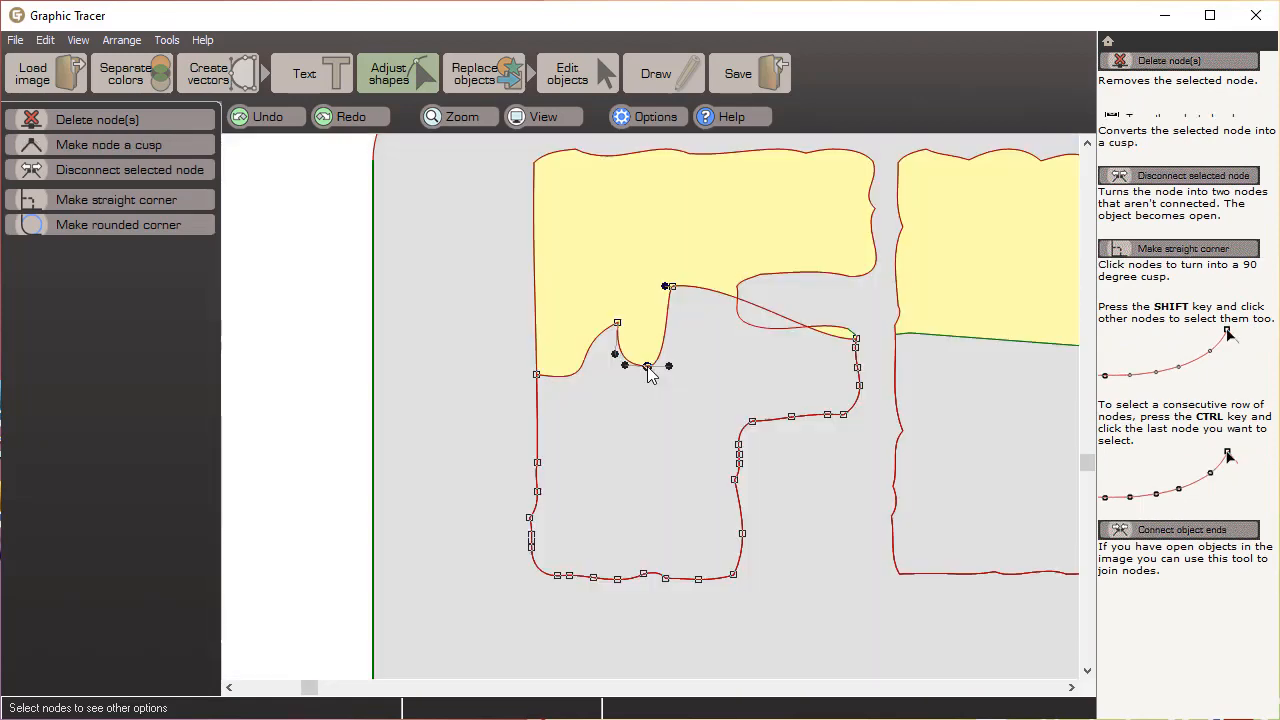
Insert a node after the tall flame tip and curve the outline down its right side.
left_click(755, 303)
key("Insert")
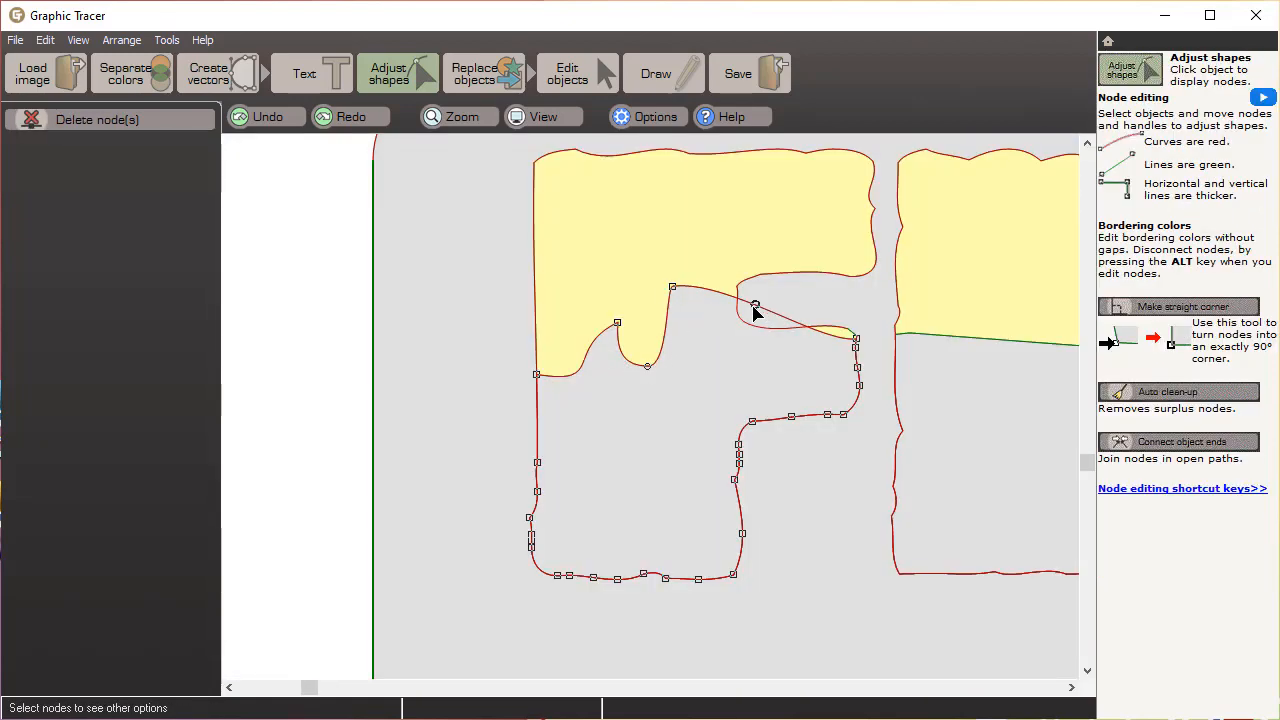
left_click_drag(754, 303, 663, 313)
left_click(656, 284)
left_click(728, 339)
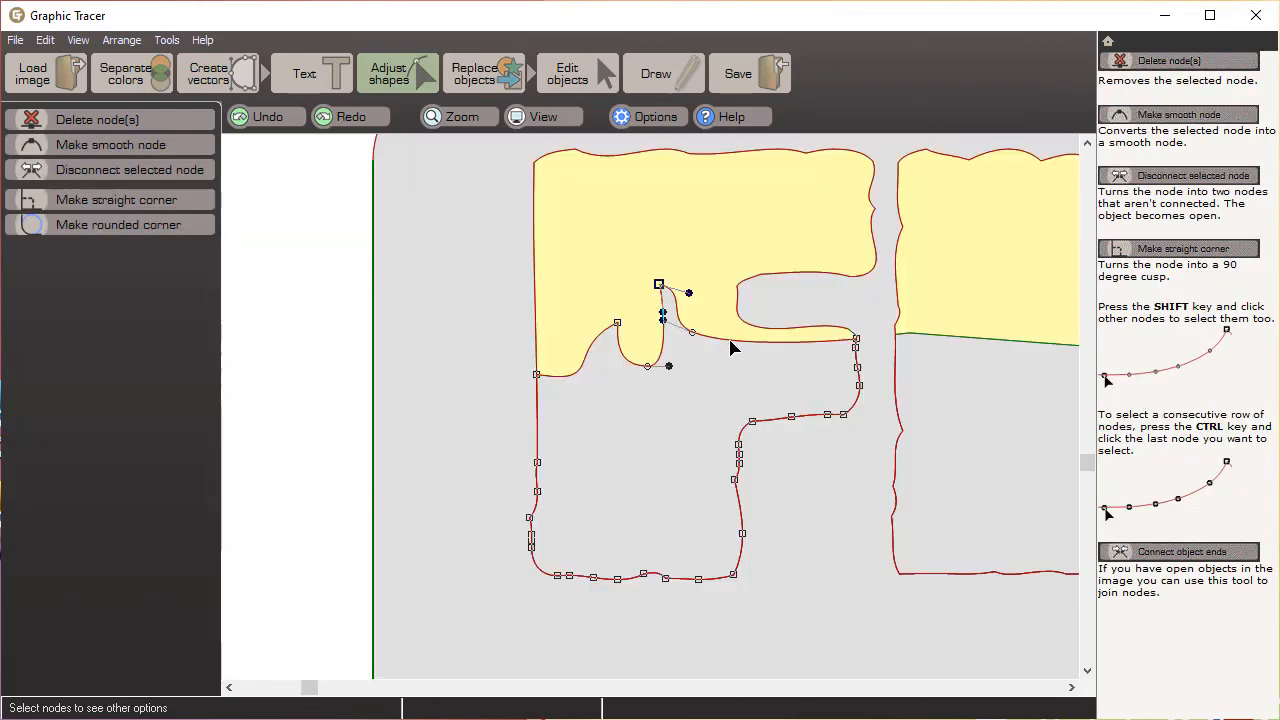
Form a third, lower flame tip beside the F's notch and bend the following segment downward.
double_click(722, 338)
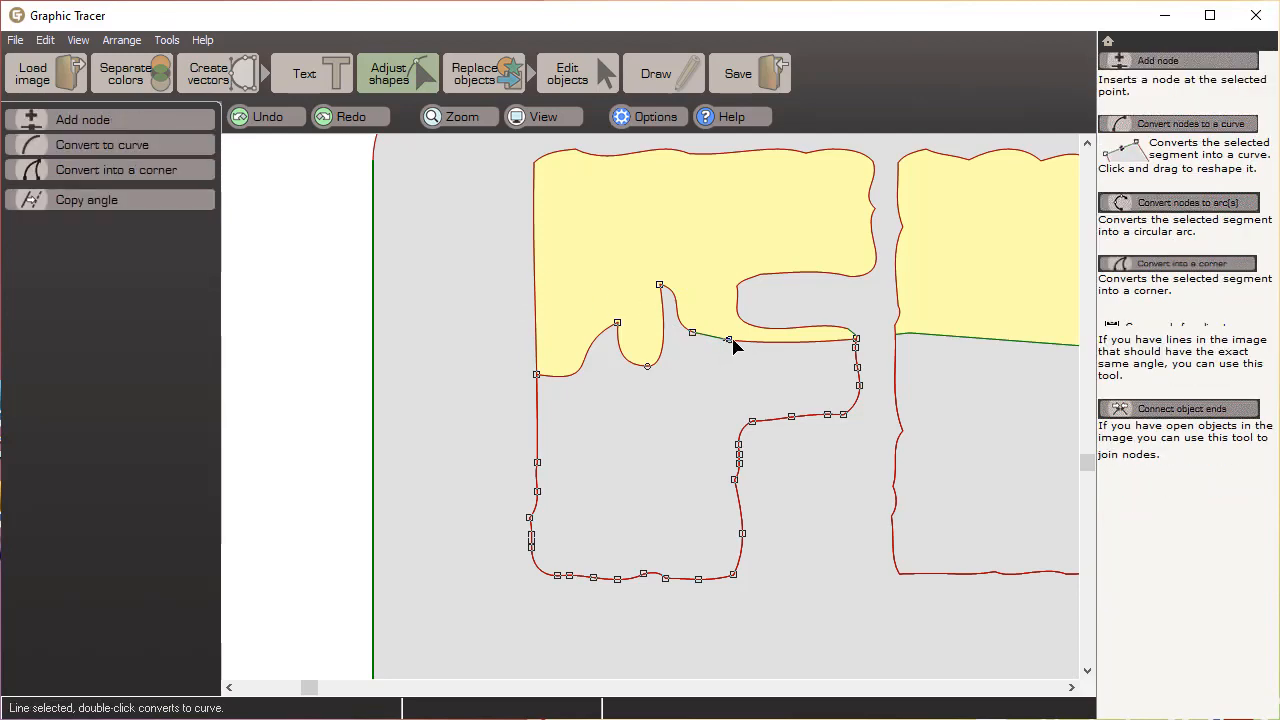
double_click(706, 335)
double_click(692, 332)
left_click_drag(728, 340, 725, 323)
left_click(741, 352)
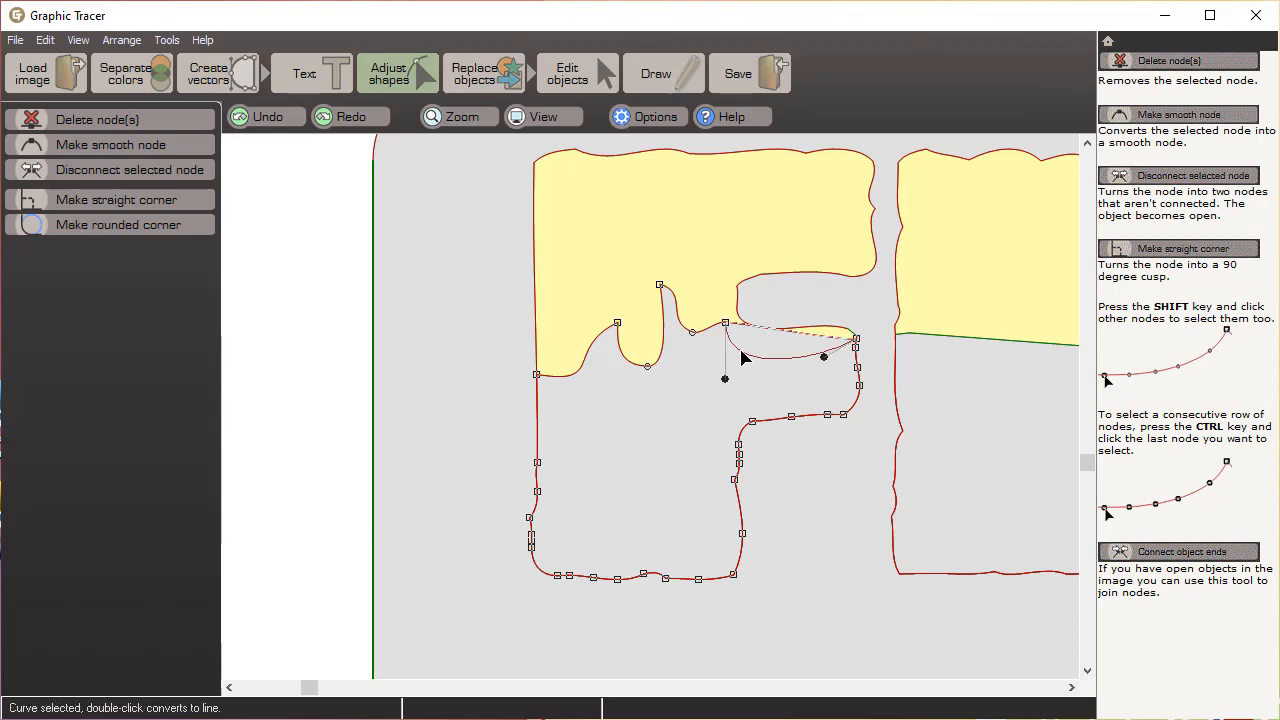
Insert nodes in the curve under the F's short arm and shape a shallow valley ending in a small flame tip.
key("Insert")
key("space")
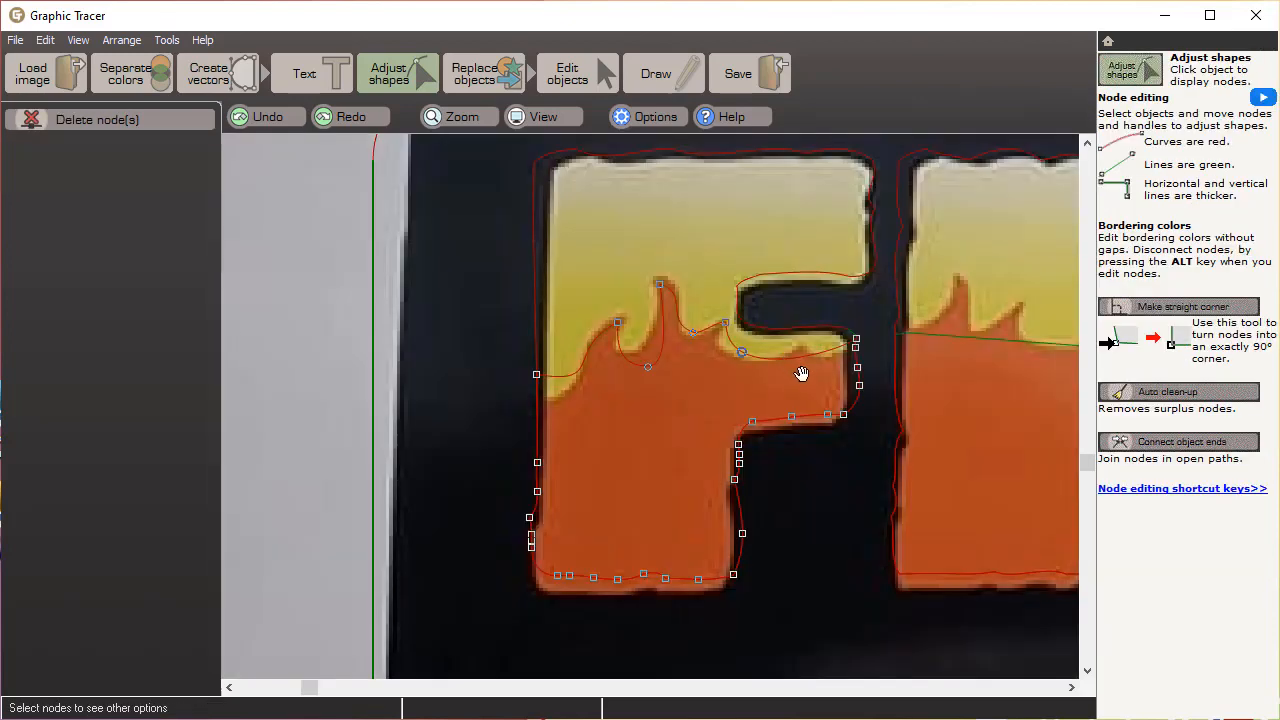
left_click(800, 356)
key("Insert")
double_click(799, 356)
mouse_move(800, 356)
left_mouse_down()
mouse_move(806, 341)
mouse_move(775, 356)
left_mouse_up()
double_click(778, 345)
left_click(741, 351)
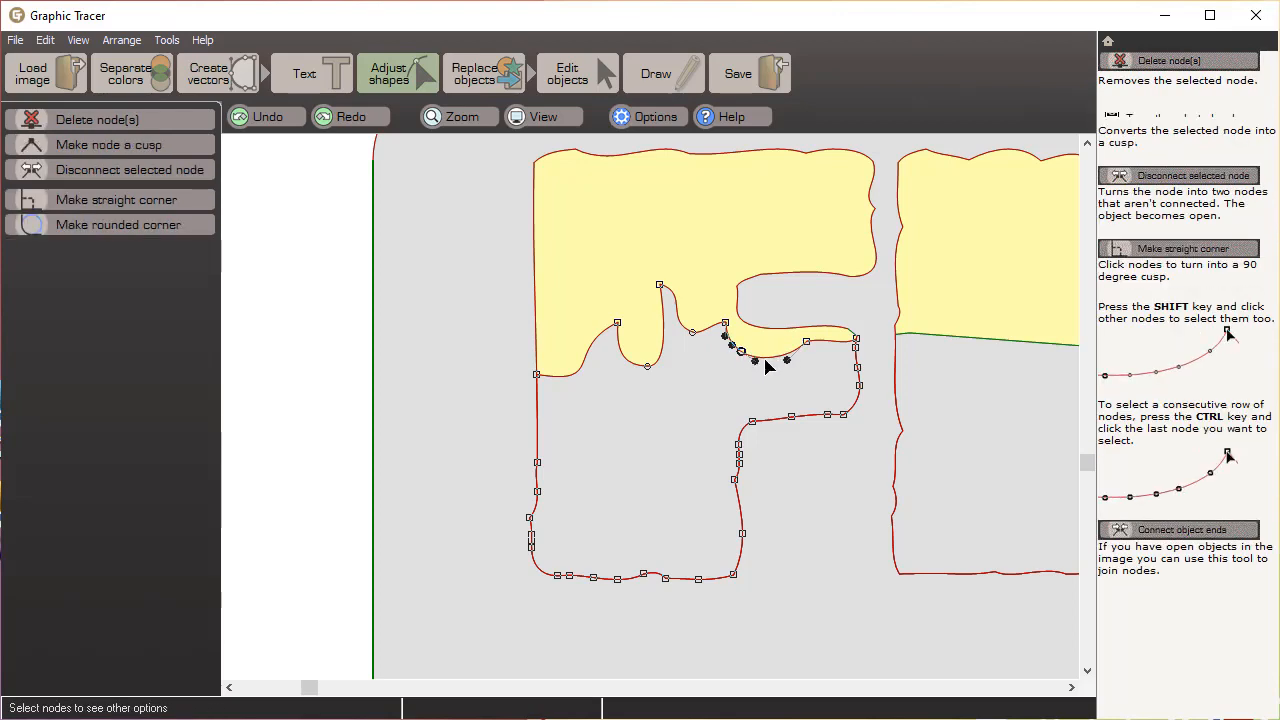
Bend the last segment of the F's flame line into a small valley reaching the letter's right edge.
key("space")
left_click(818, 356)
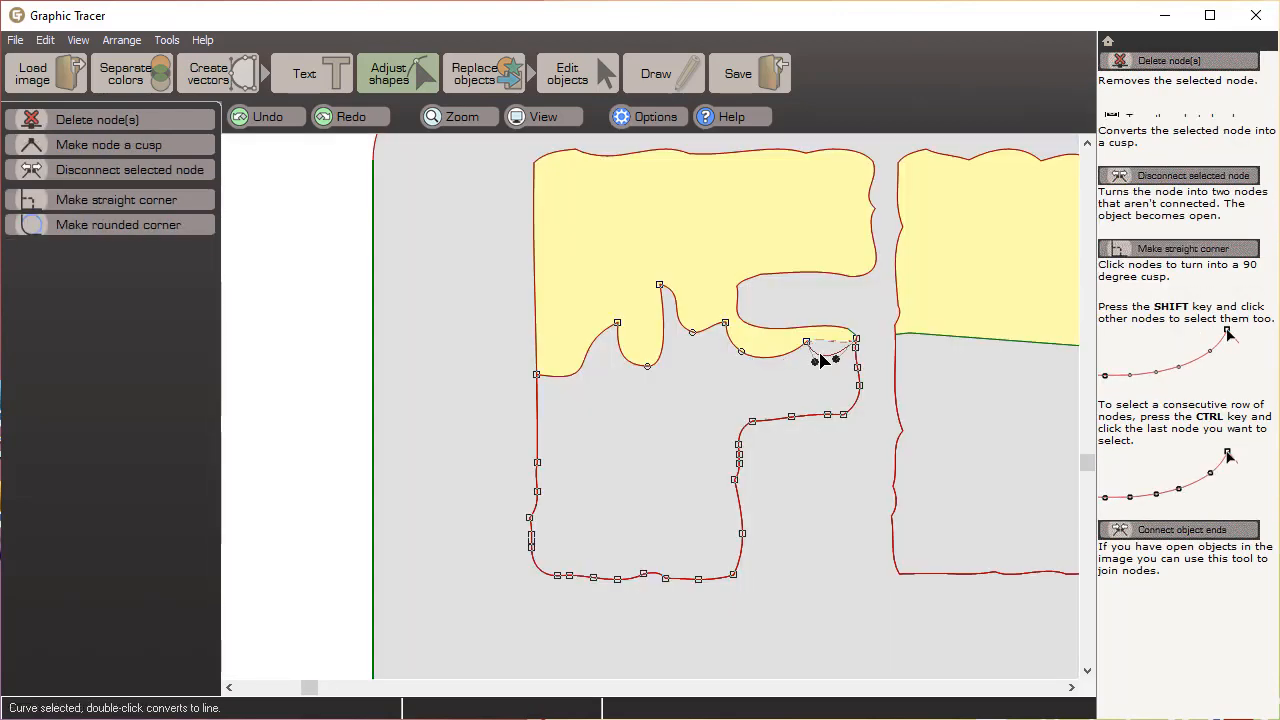
left_click(865, 322)
scroll(857, 337, "down", 3)
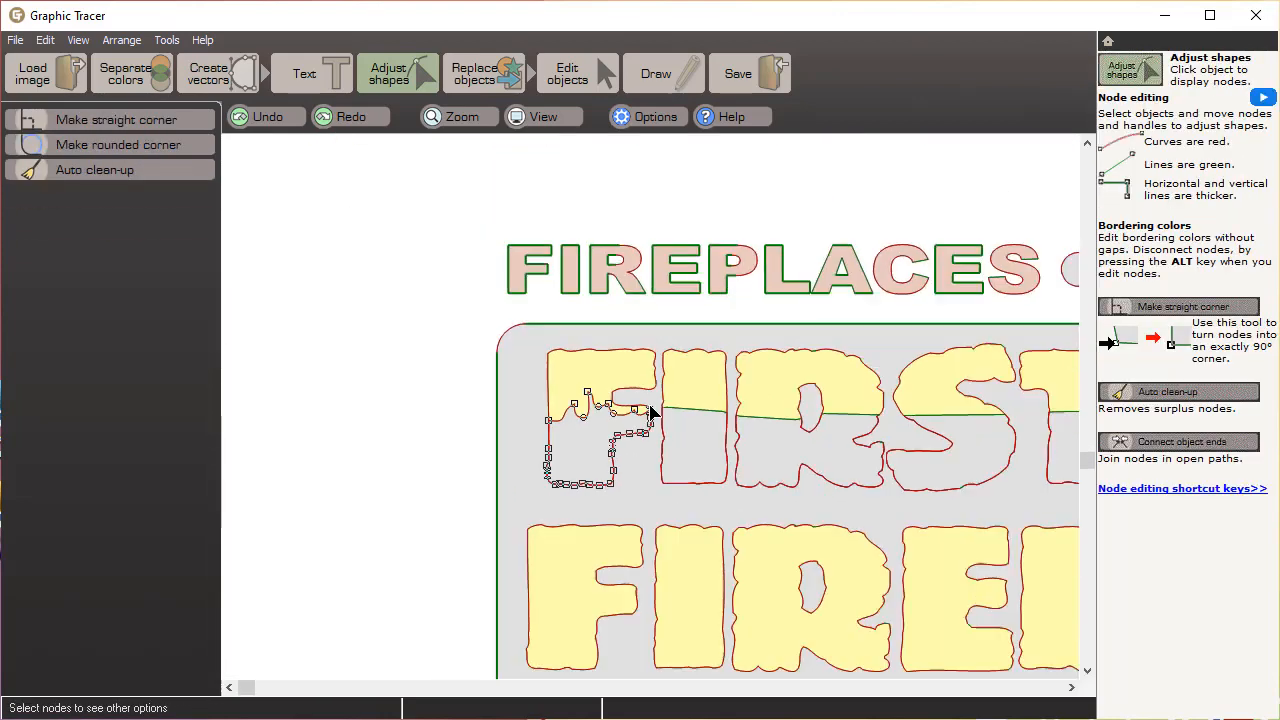
left_click(424, 365)
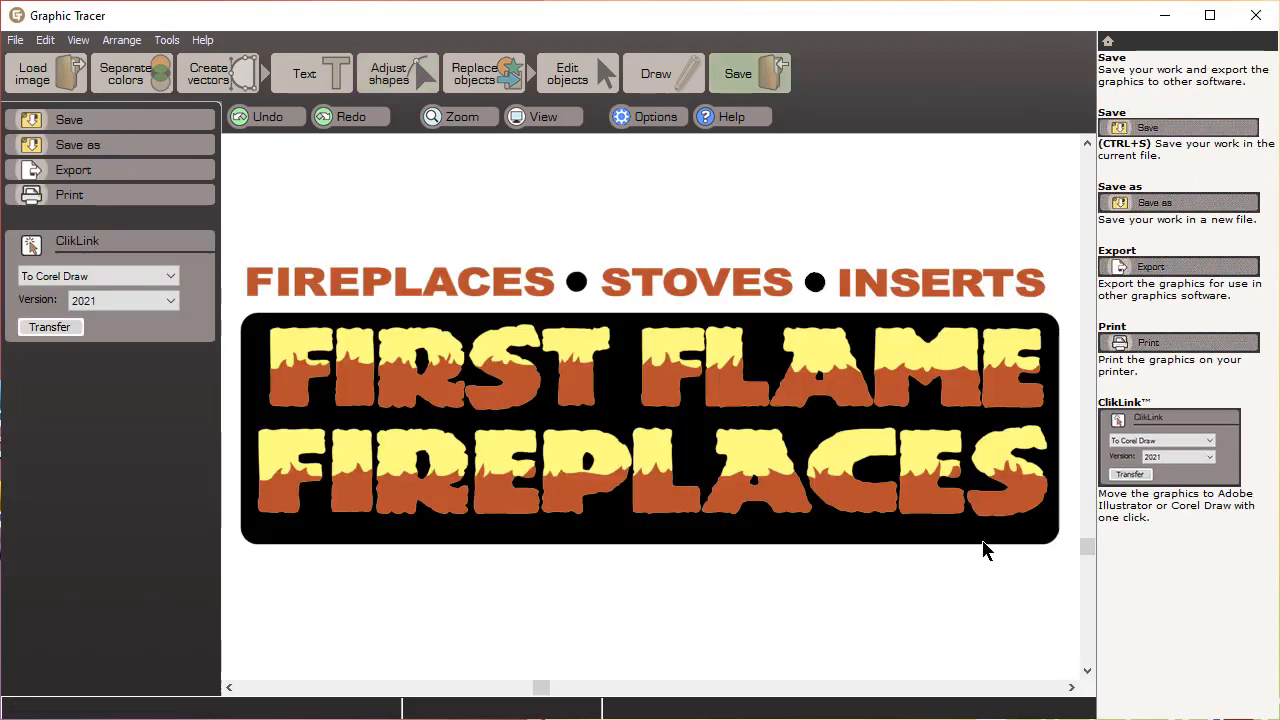
Convert the two black bullet dots between FIREPLACES, STOVES and INSERTS into perfect circles.
left_click(480, 74)
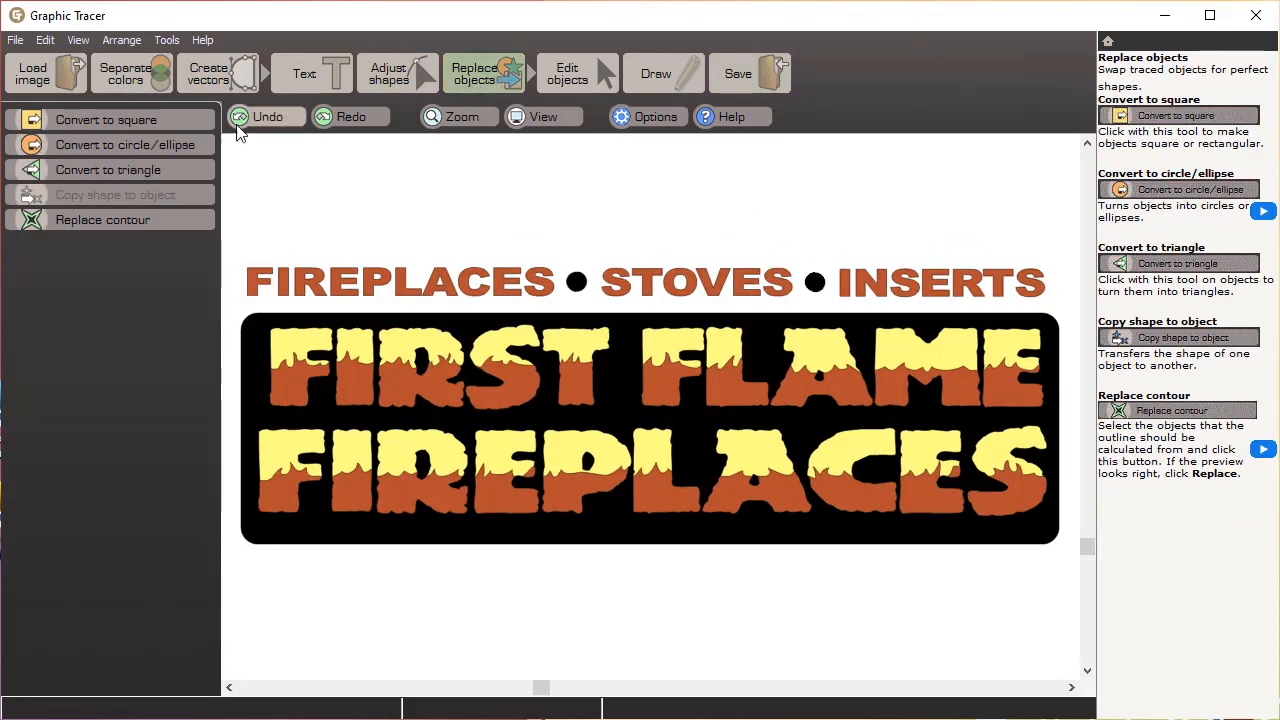
left_click(178, 145)
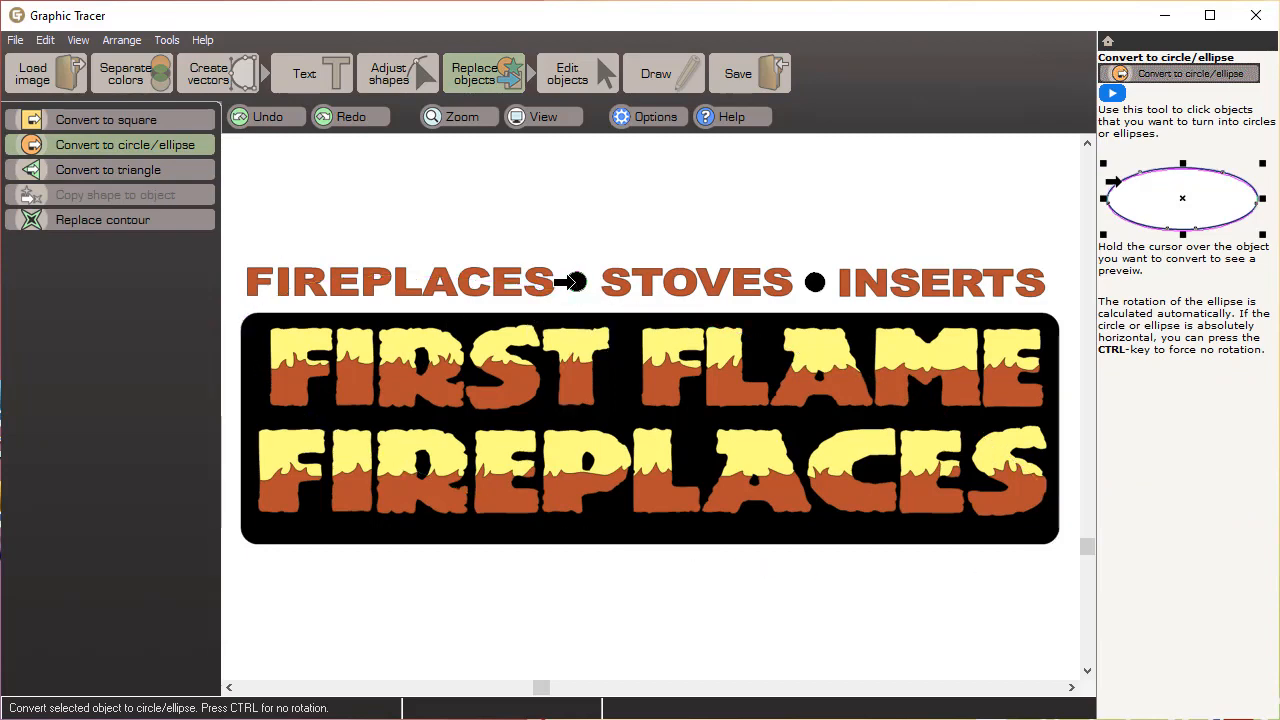
left_click(576, 281)
left_click(814, 282)
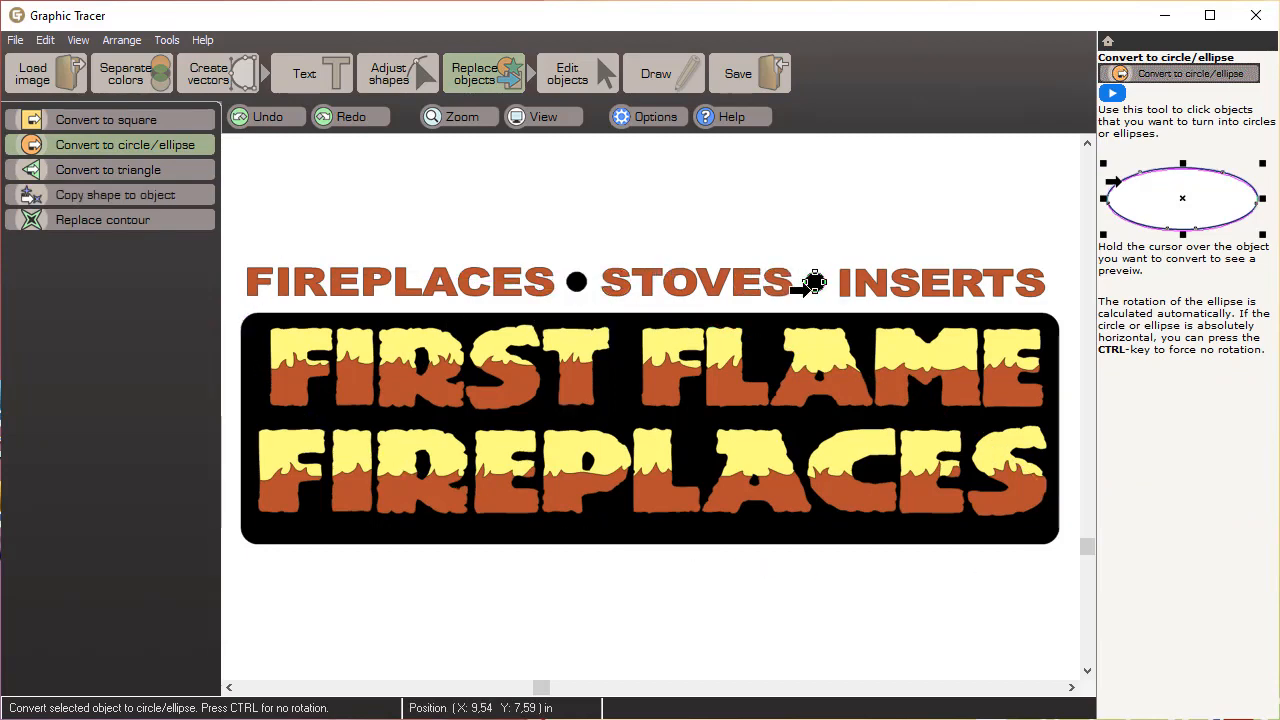
left_click(749, 78)
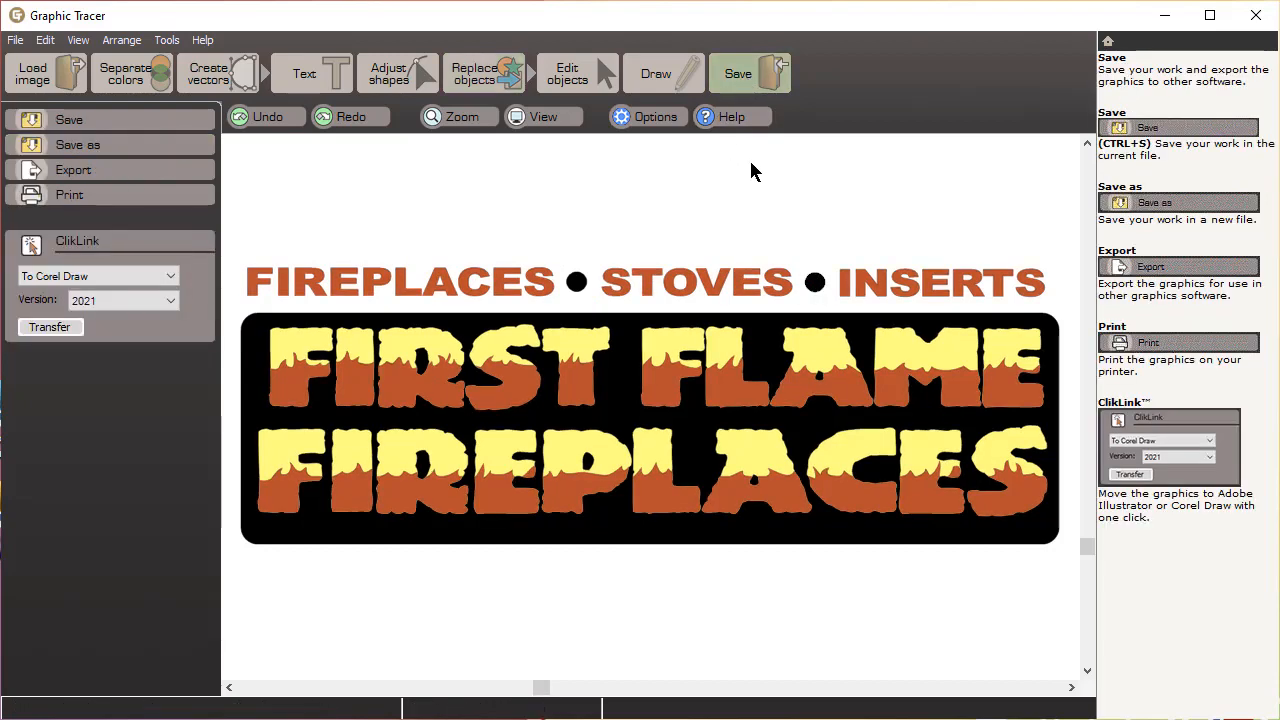
Select all objects sharing the orange-brown colour of the lower flame lettering and recolour them bright red.
left_click(398, 396)
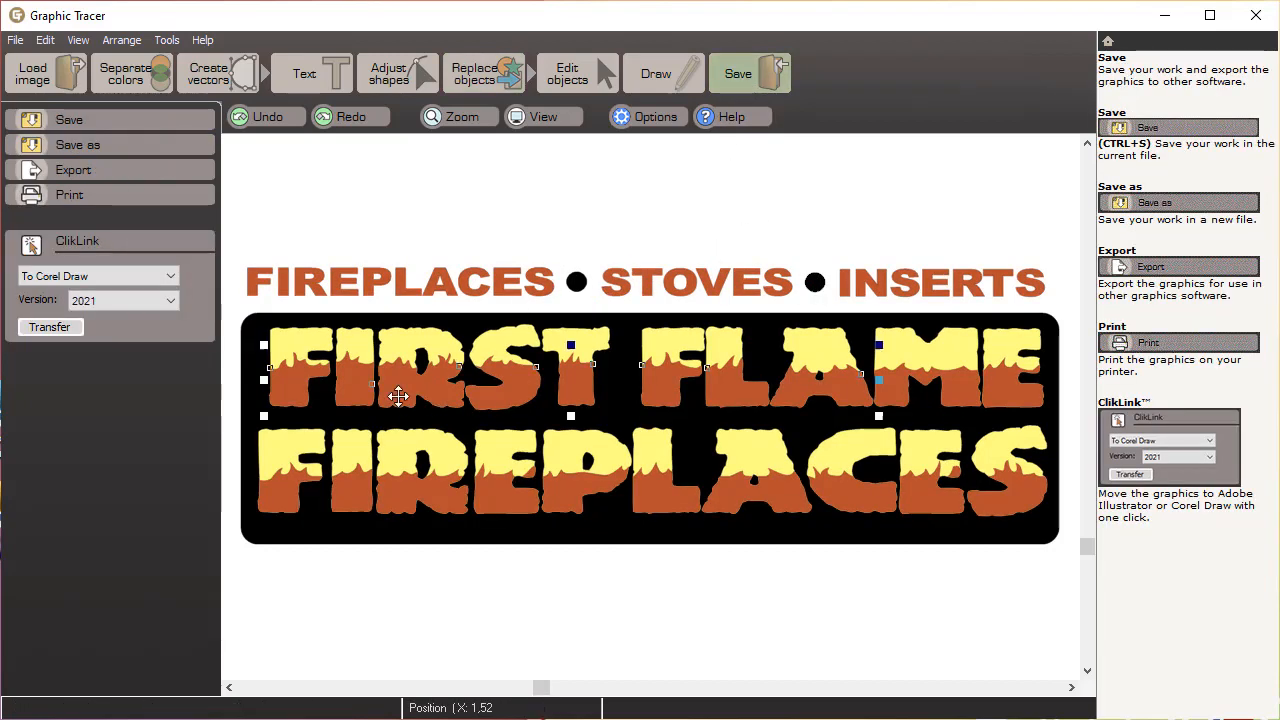
left_click(398, 396)
right_click(409, 381)
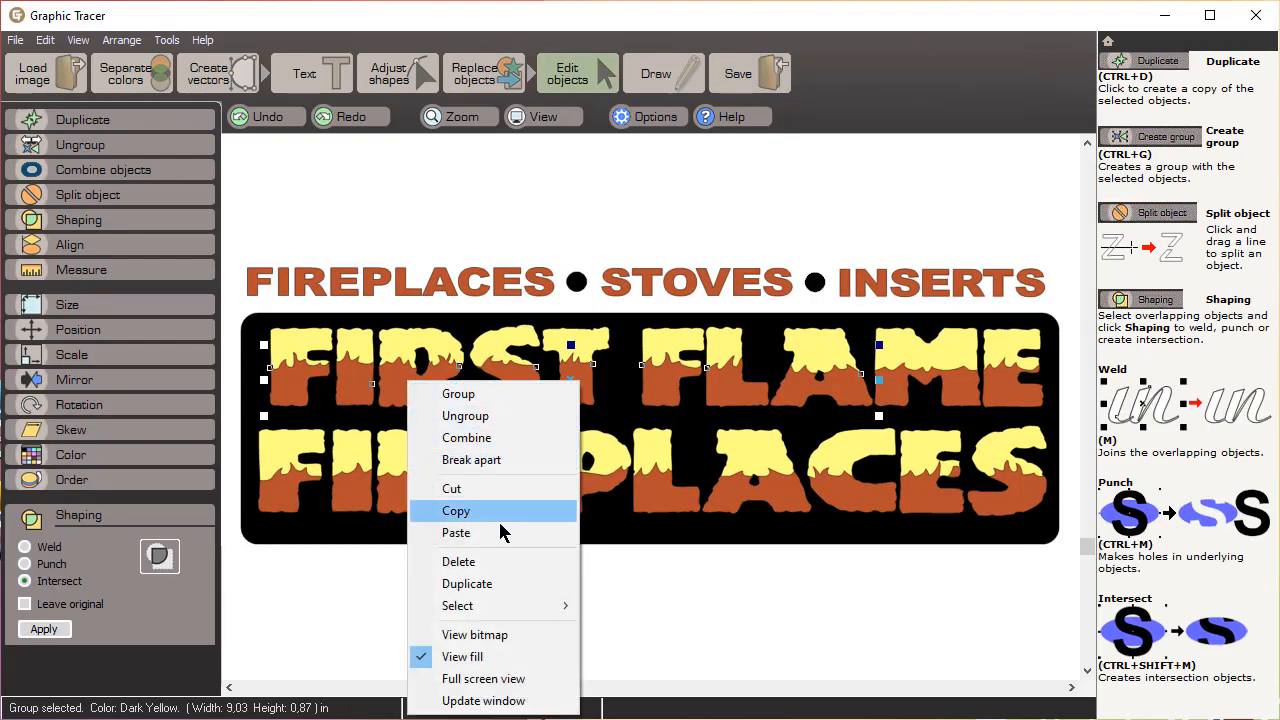
mouse_move(555, 608)
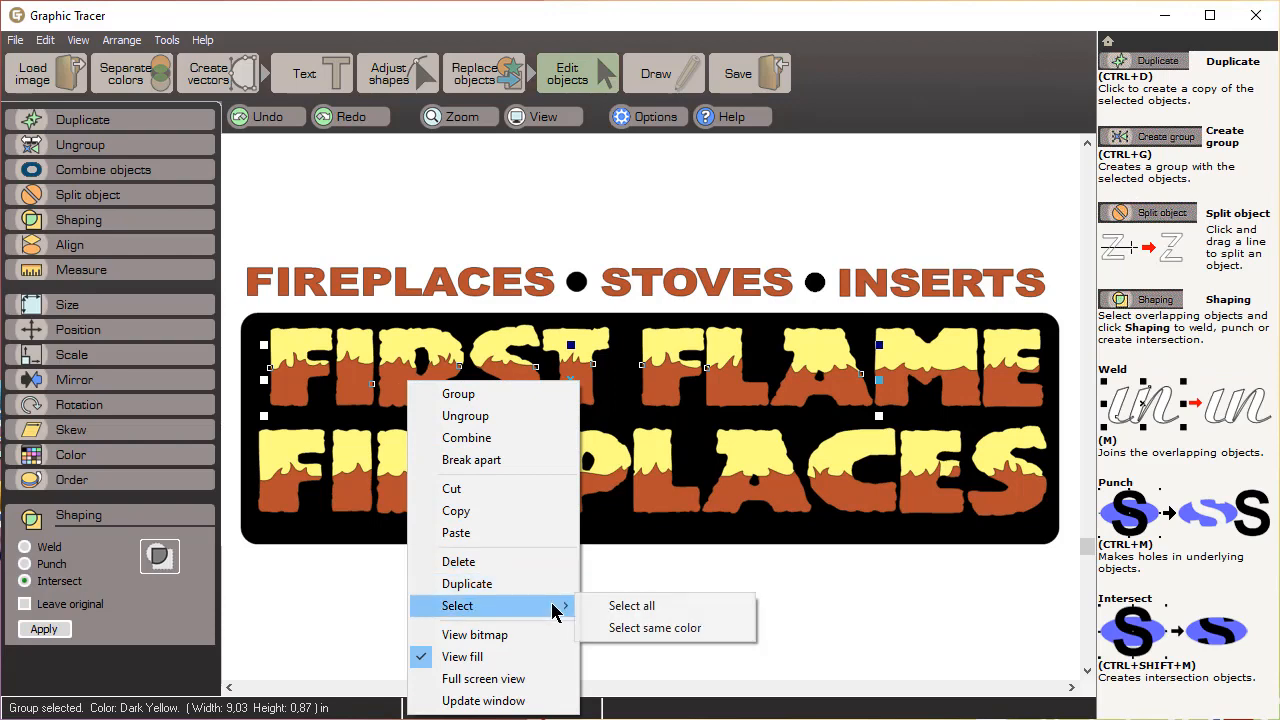
left_click(645, 631)
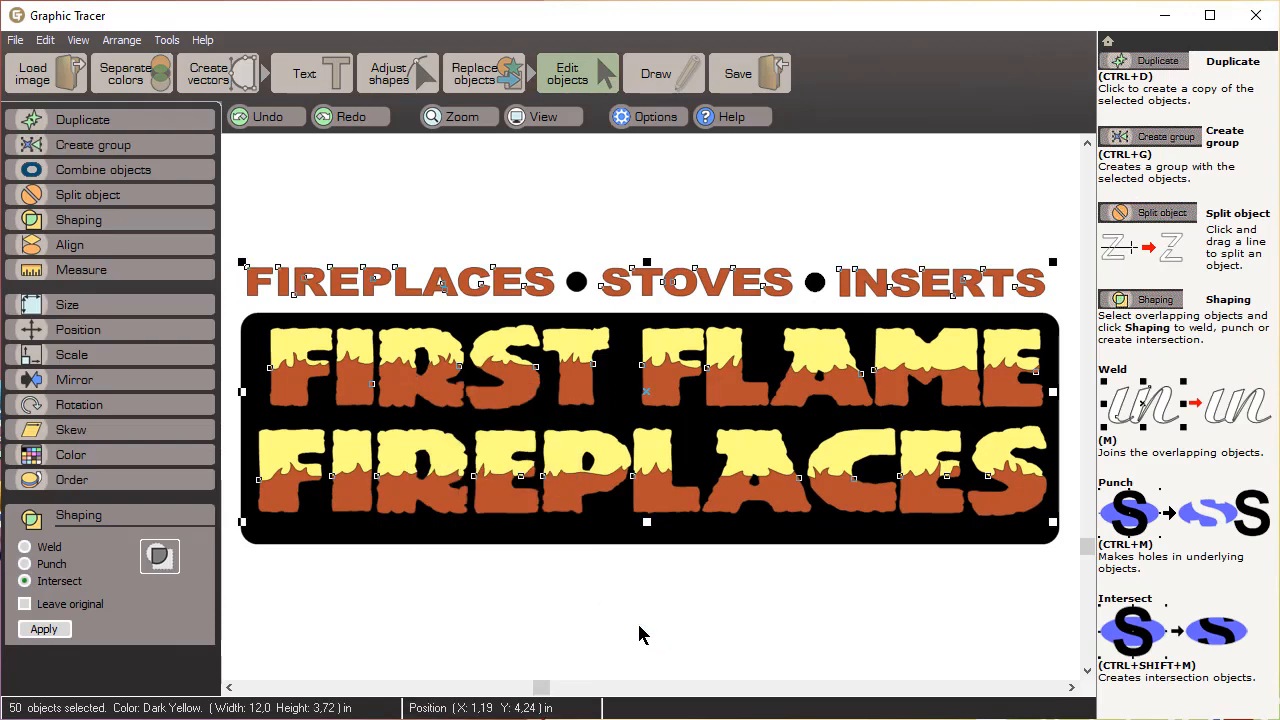
left_click(165, 454)
left_click(119, 612)
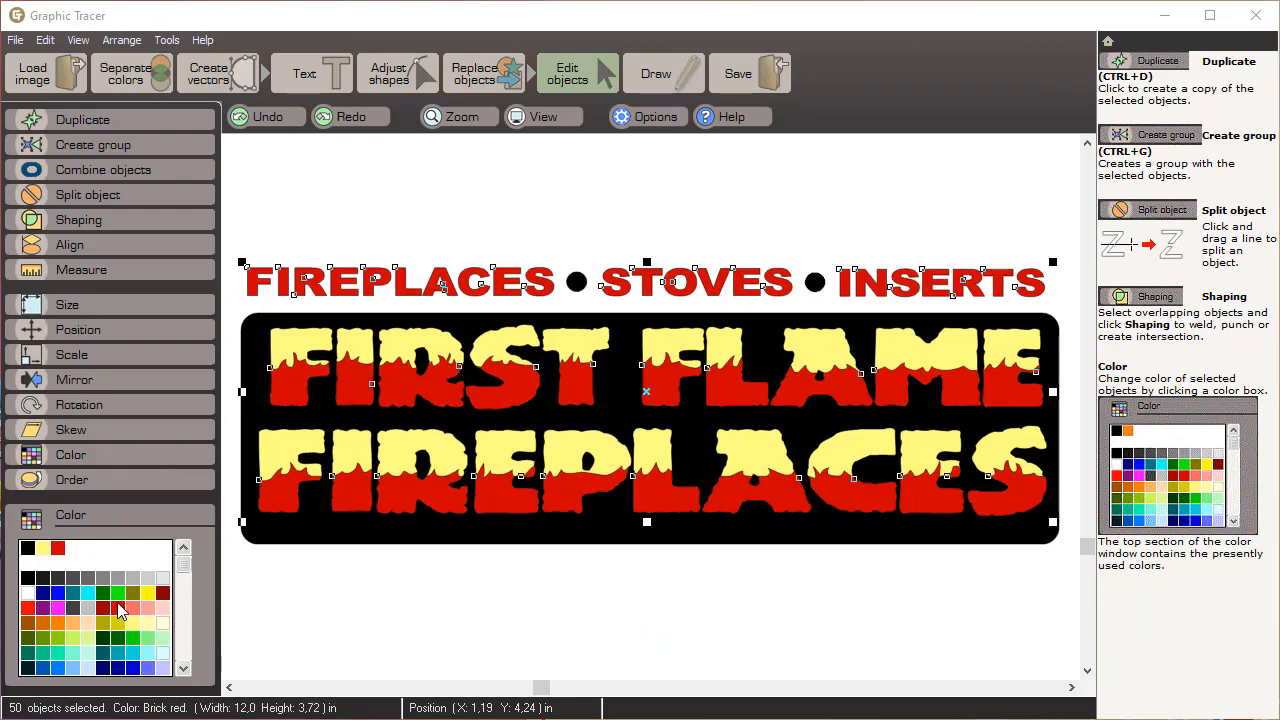
left_click(28, 609)
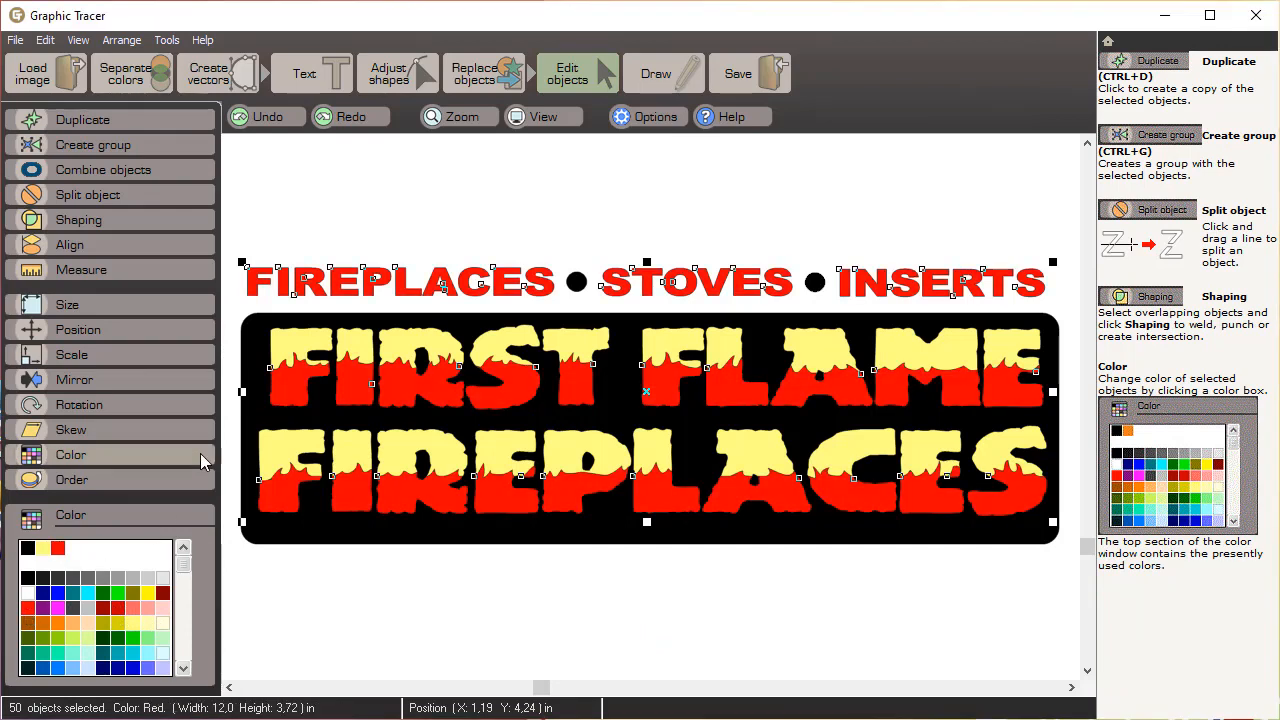